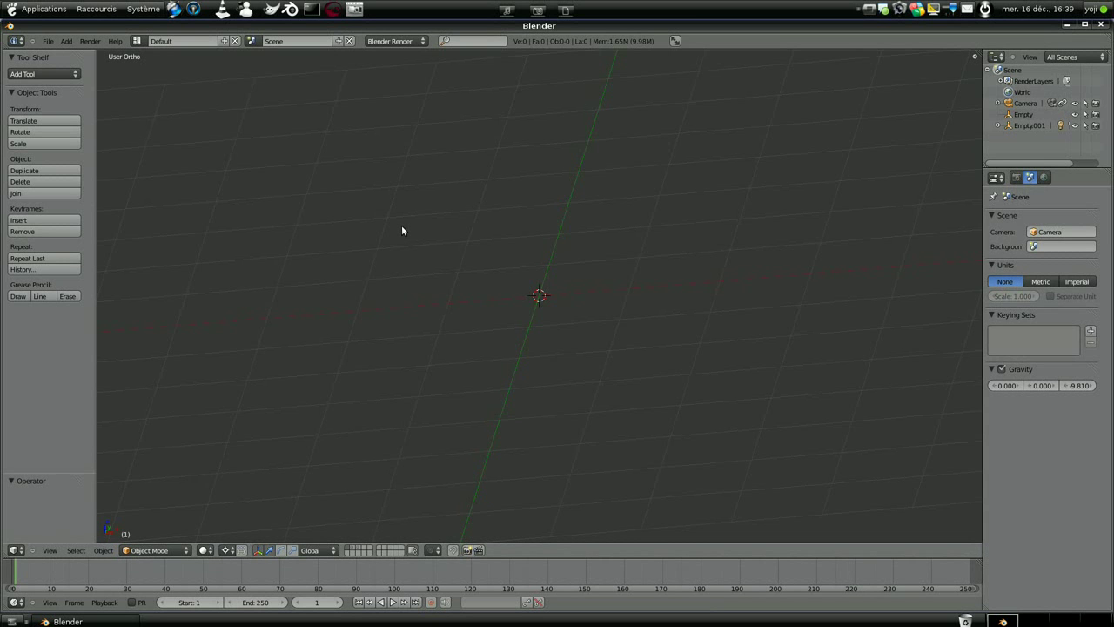
# Step: Add a circle mesh at the centre of the scene
pyautogui.scroll(4, 404, 251)
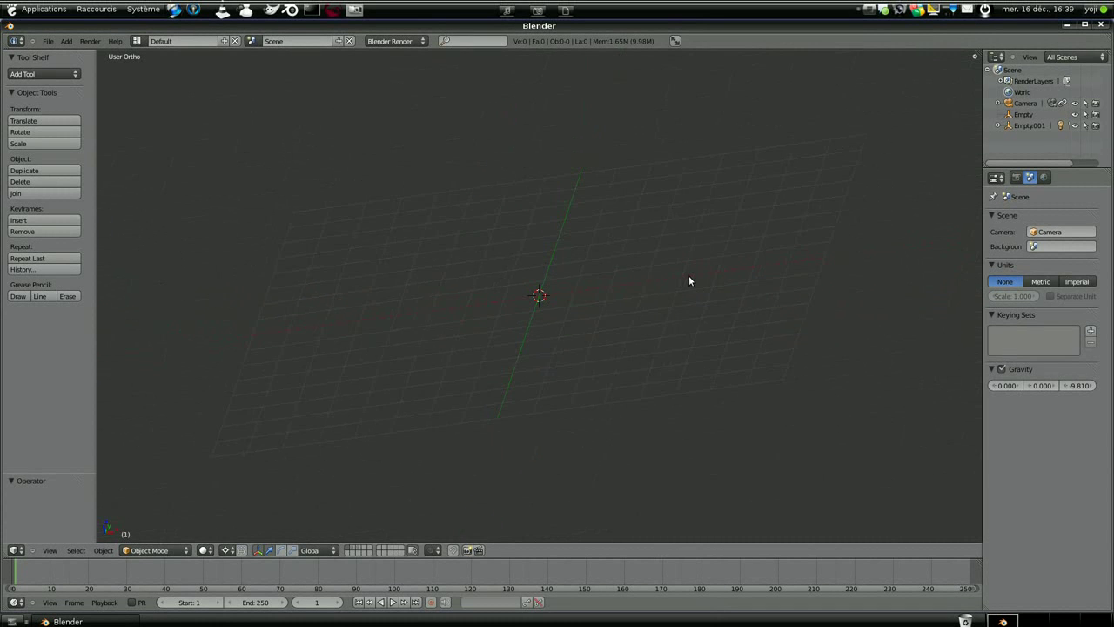
pyautogui.moveTo(553, 258); pyautogui.dragTo(558, 246, button='middle')
pyautogui.click(66, 40)
pyautogui.moveTo(85, 54)
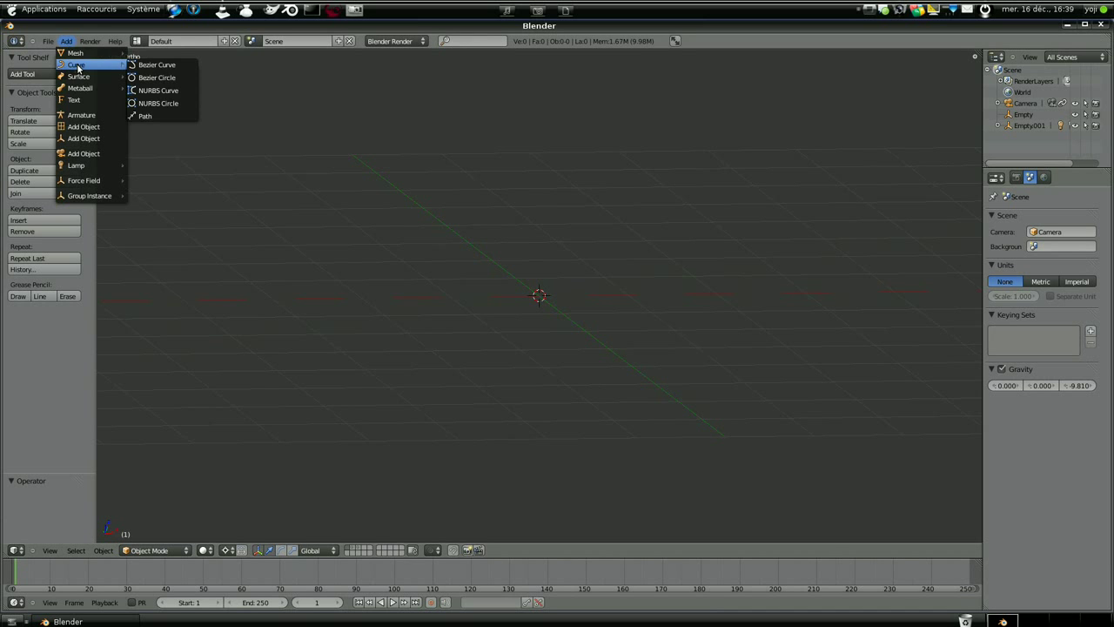
pyautogui.click(171, 75)
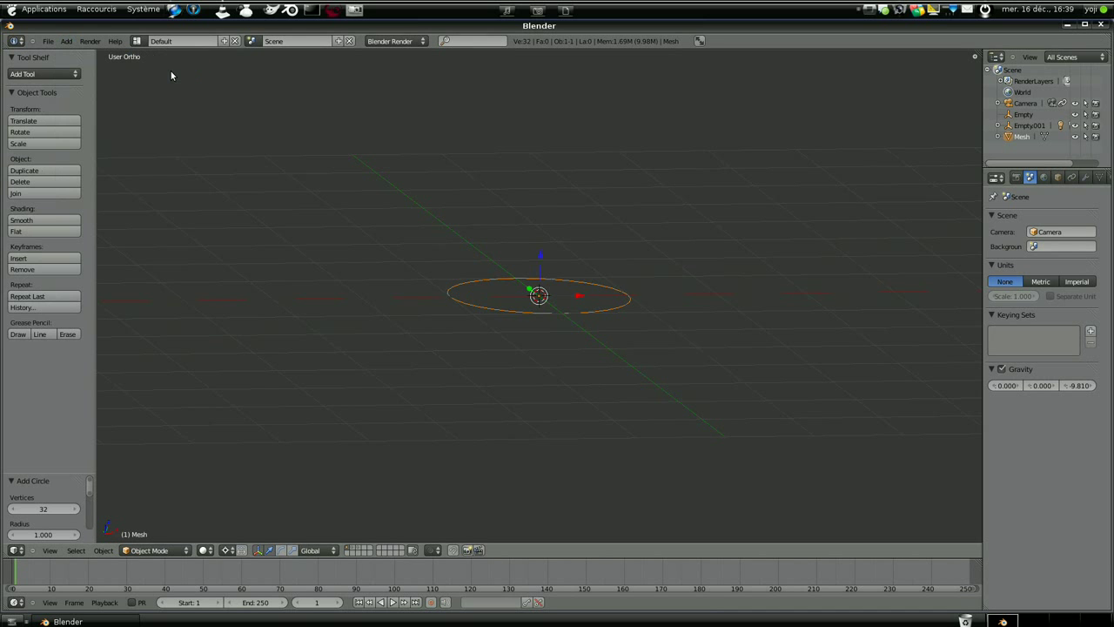
pyautogui.scroll(2, 500, 255)
pyautogui.moveTo(499, 251); pyautogui.dragTo(485, 306, button='middle')
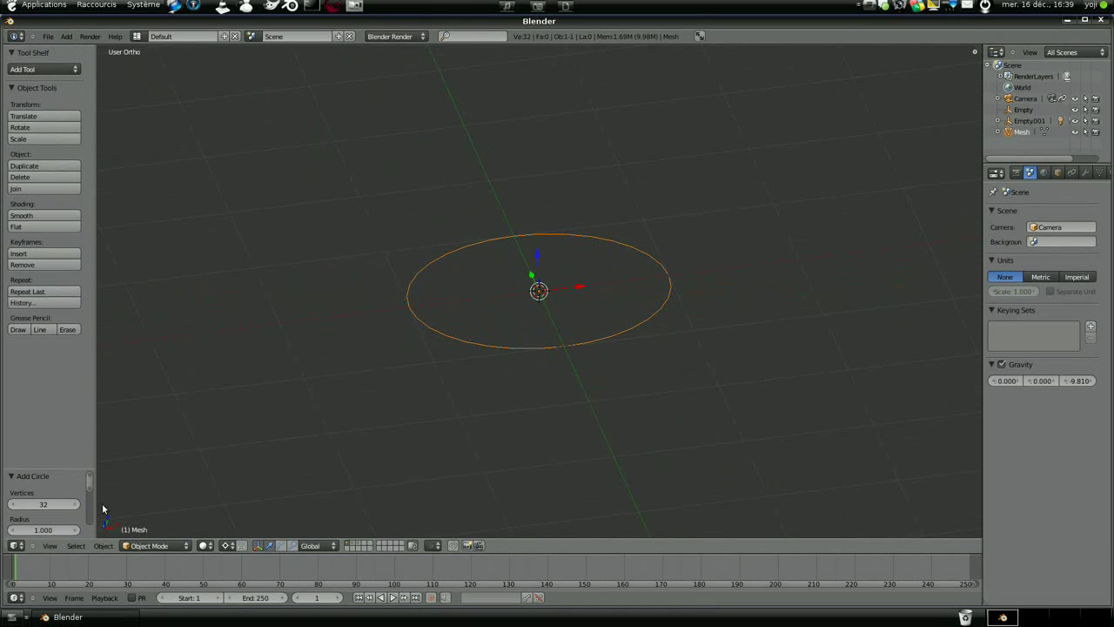
# Step: Set the new circle's vertex count to 8
pyautogui.click(39, 505)
pyautogui.click(38, 505)
pyautogui.press('Return')
pyautogui.moveTo(501, 366); pyautogui.dragTo(514, 391, button='middle')
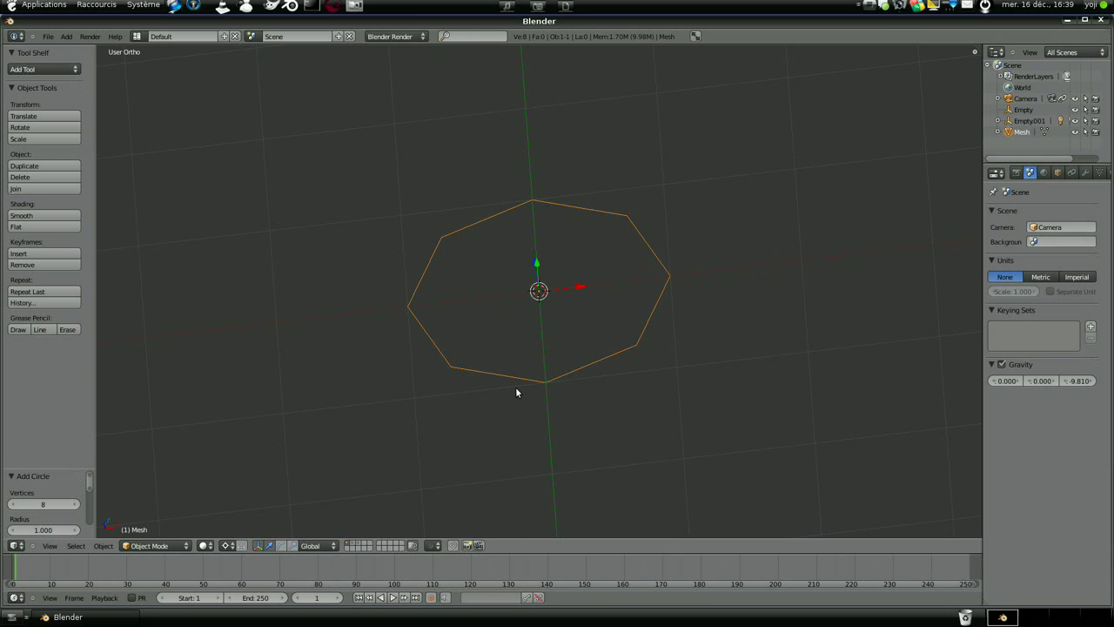
# Step: Enter Edit Mode and rotate the octagonal ring by 90 degrees in the front view
pyautogui.press('Tab')
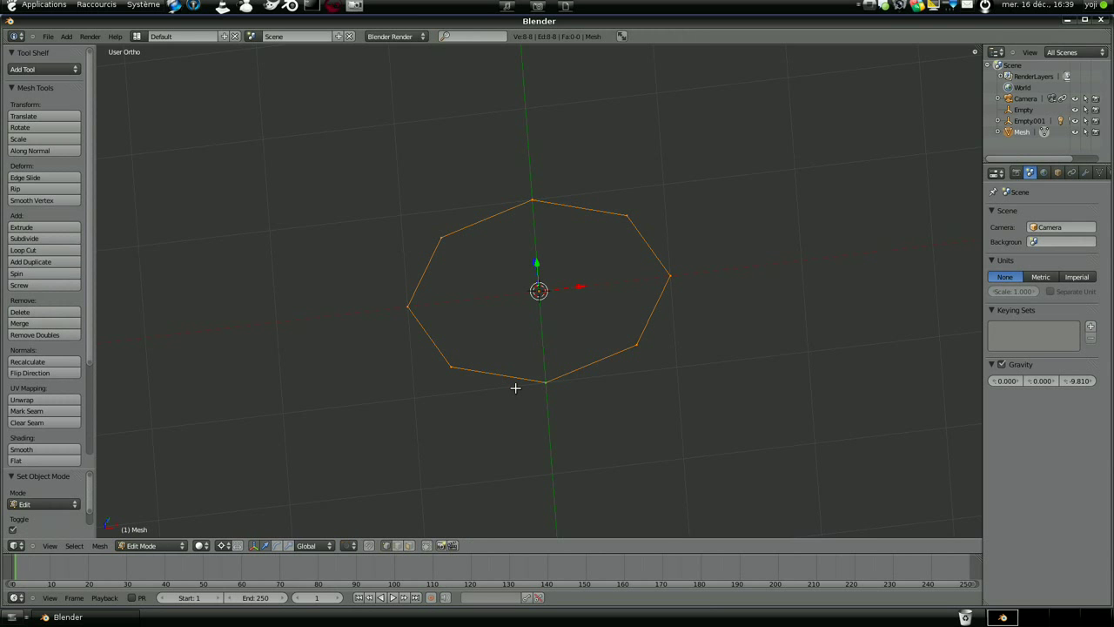
pyautogui.press('KP_1')
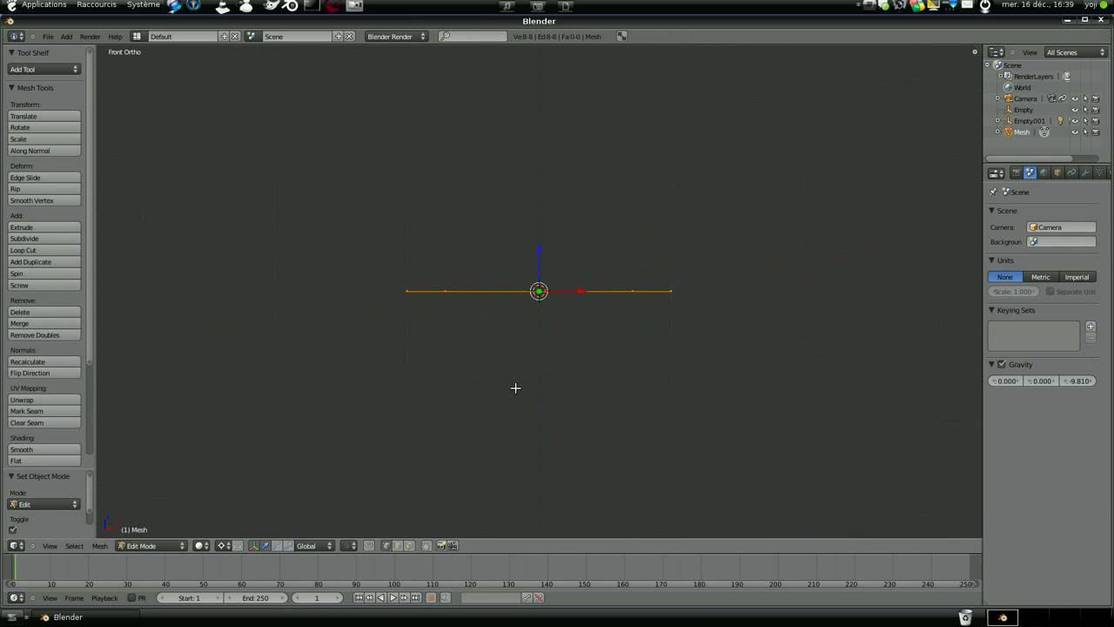
pyautogui.write('r90')
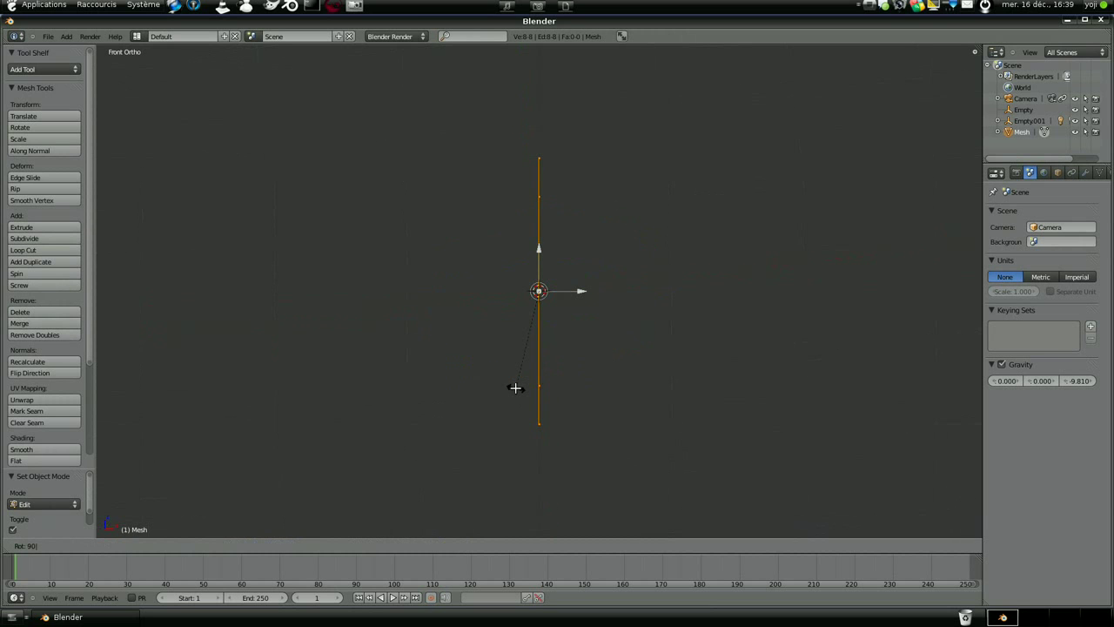
pyautogui.press('Return')
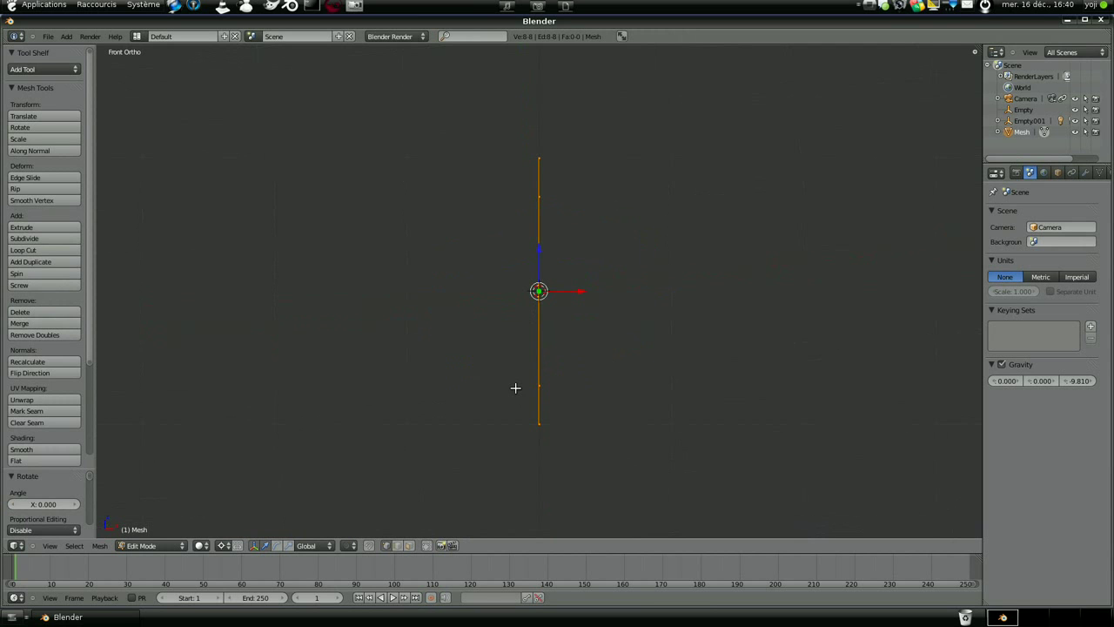
# Step: Extrude the ring and move the extruded vertices 15 units along the X axis to form a tube
pyautogui.scroll(-7, 515, 388)
pyautogui.scroll(3, 516, 387)
pyautogui.press('e')
pyautogui.rightClick(516, 387)
pyautogui.scroll(4, 557, 366)
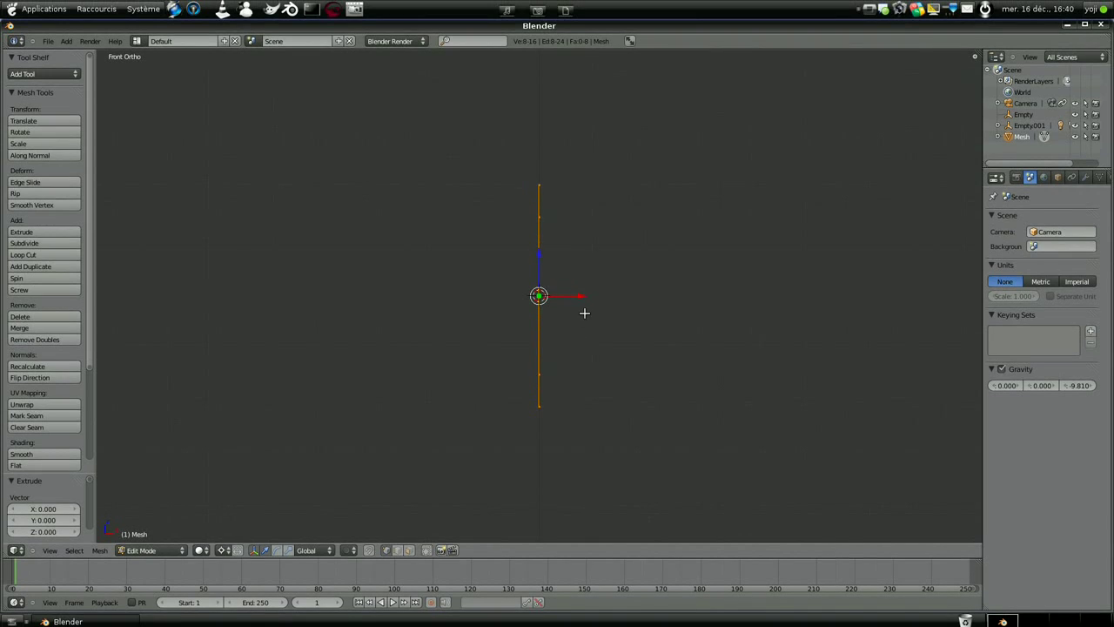
pyautogui.press('g')
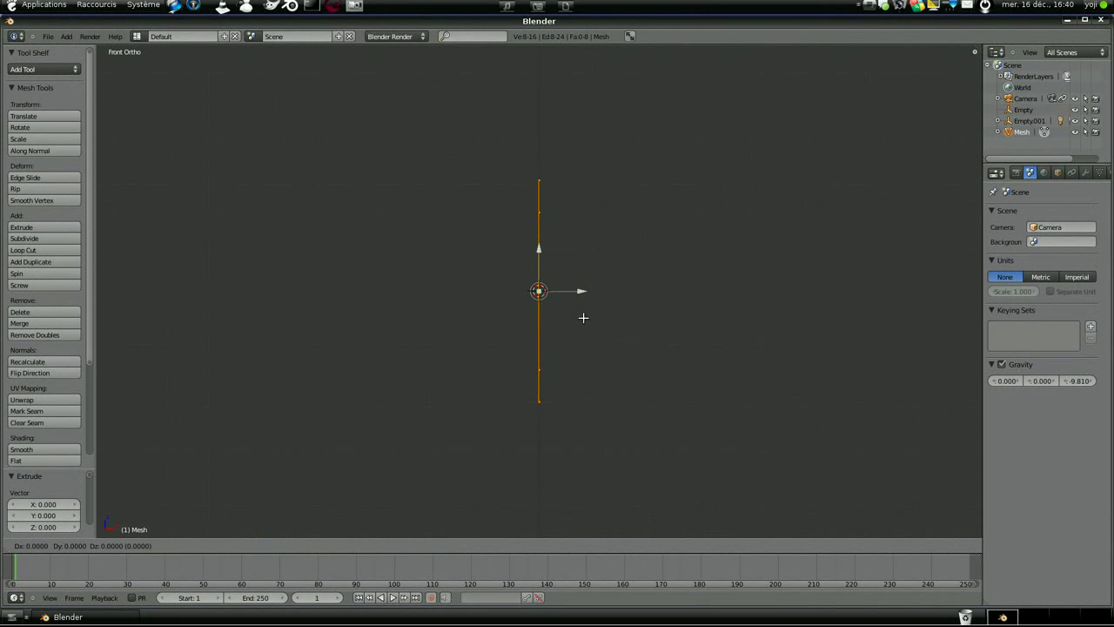
pyautogui.press('x')
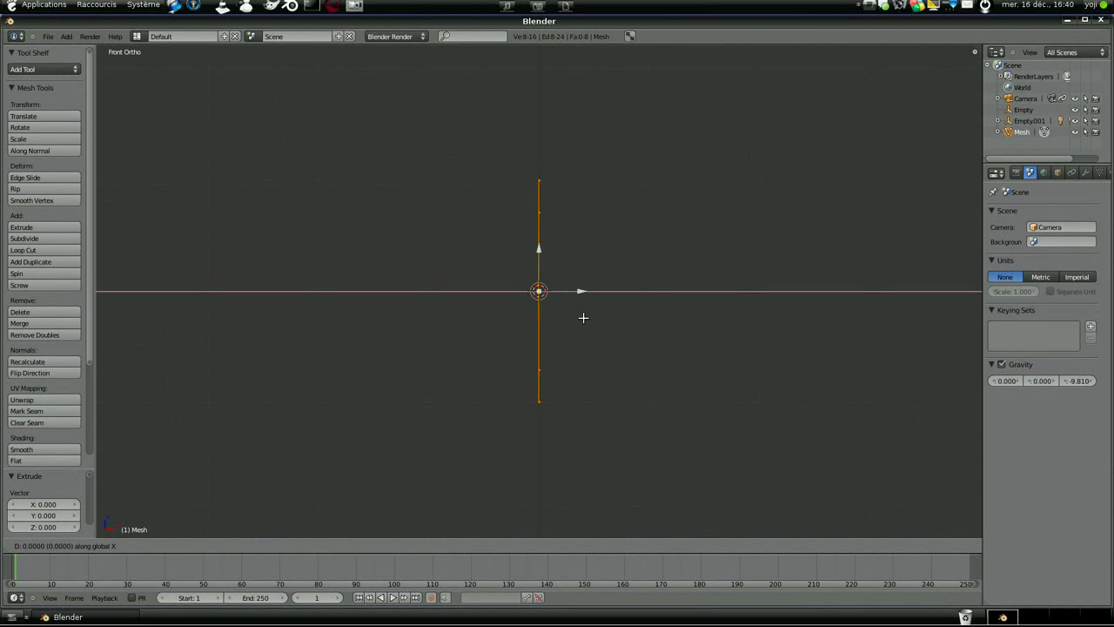
pyautogui.press('1')
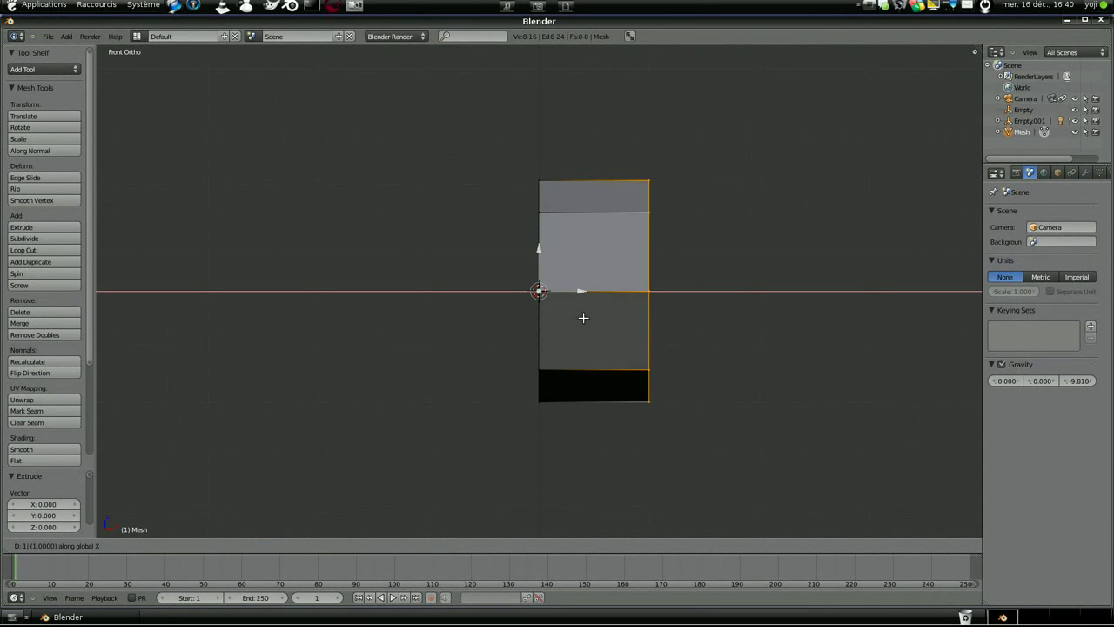
pyautogui.press('5')
pyautogui.press('Return')
pyautogui.scroll(-5, 579, 326)
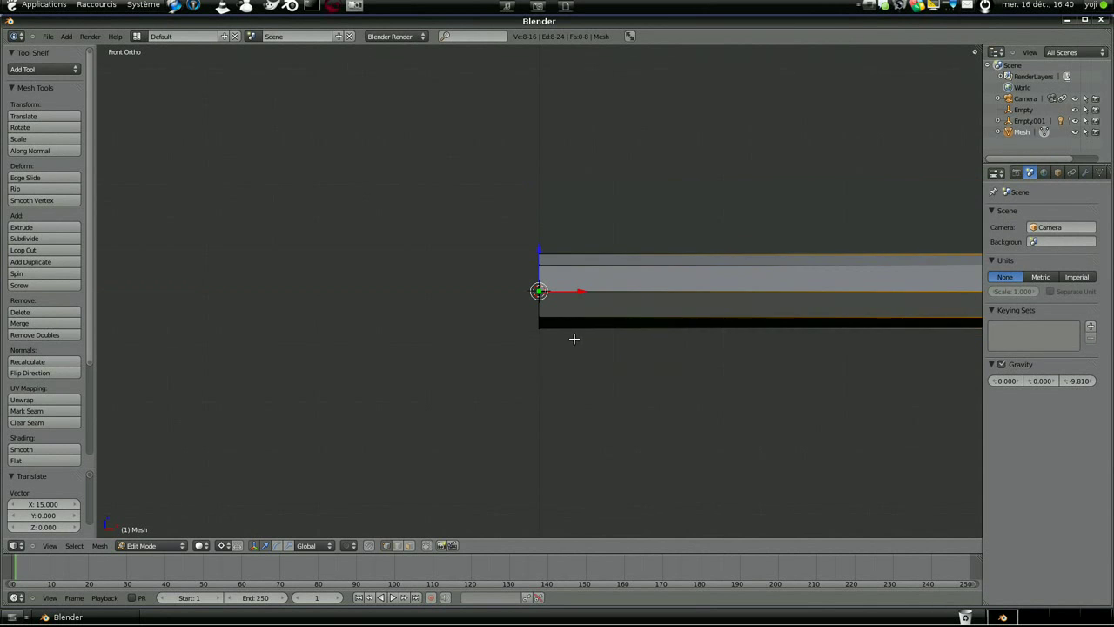
# Step: Select the tube's original end ring at the centre and move it -15 units along the X axis
pyautogui.scroll(3, 562, 291)
pyautogui.rightClick(540, 251)
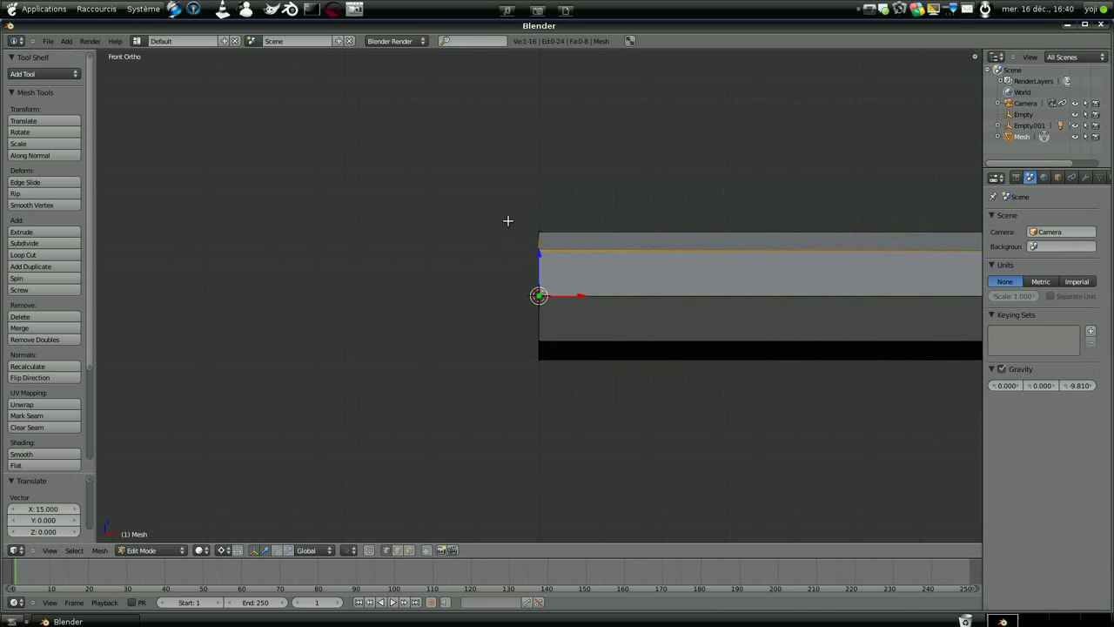
pyautogui.moveTo(509, 201); pyautogui.dragTo(572, 387)
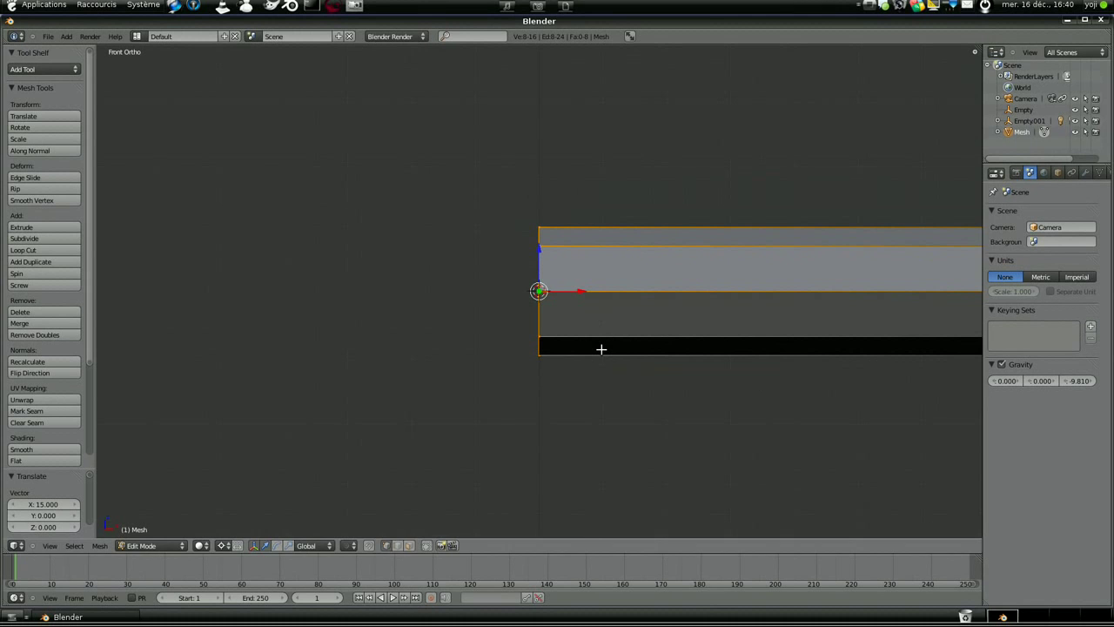
pyautogui.press('g')
pyautogui.write('x')
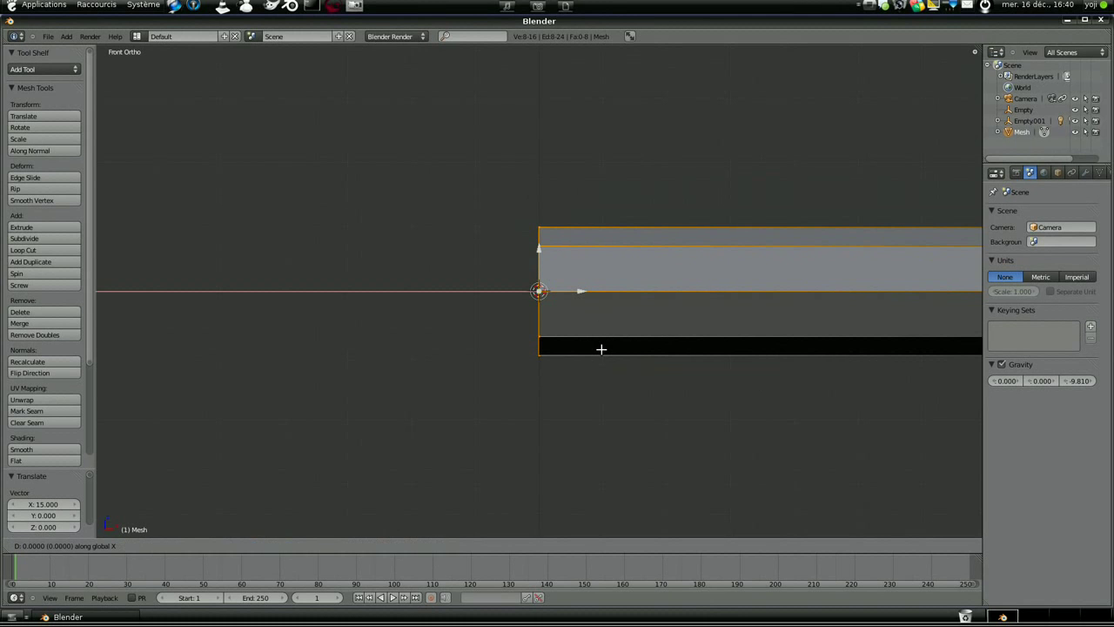
pyautogui.write('-15')
pyautogui.press('Return')
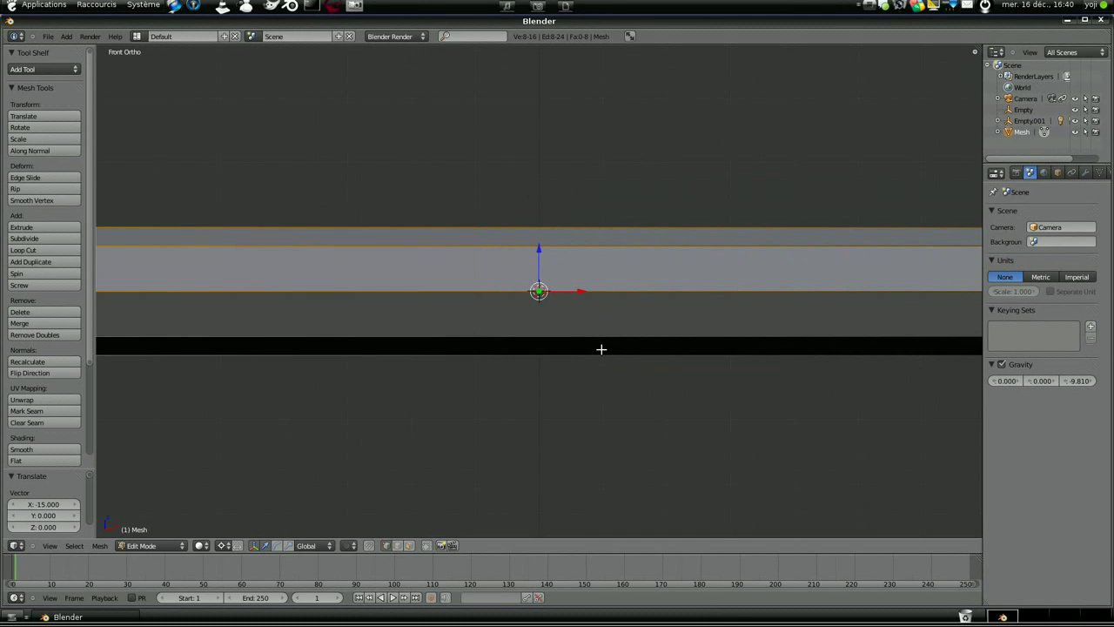
# Step: Deselect everything and add three evenly spaced loop cuts around the tube
pyautogui.scroll(-5, 574, 394)
pyautogui.moveTo(574, 393); pyautogui.dragTo(558, 299, button='middle')
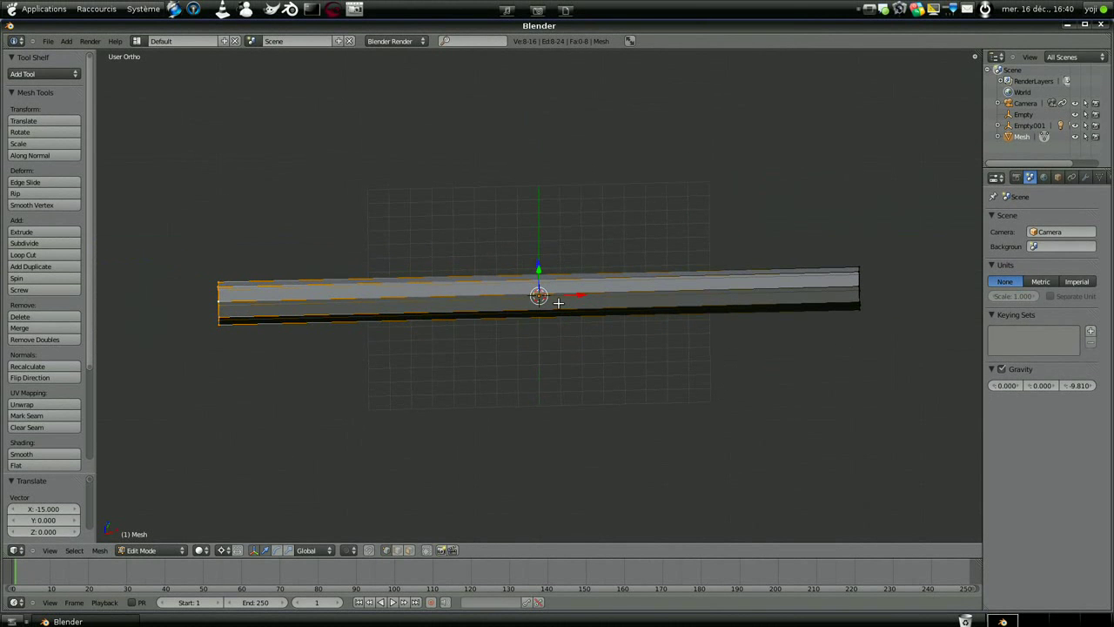
pyautogui.press('a')
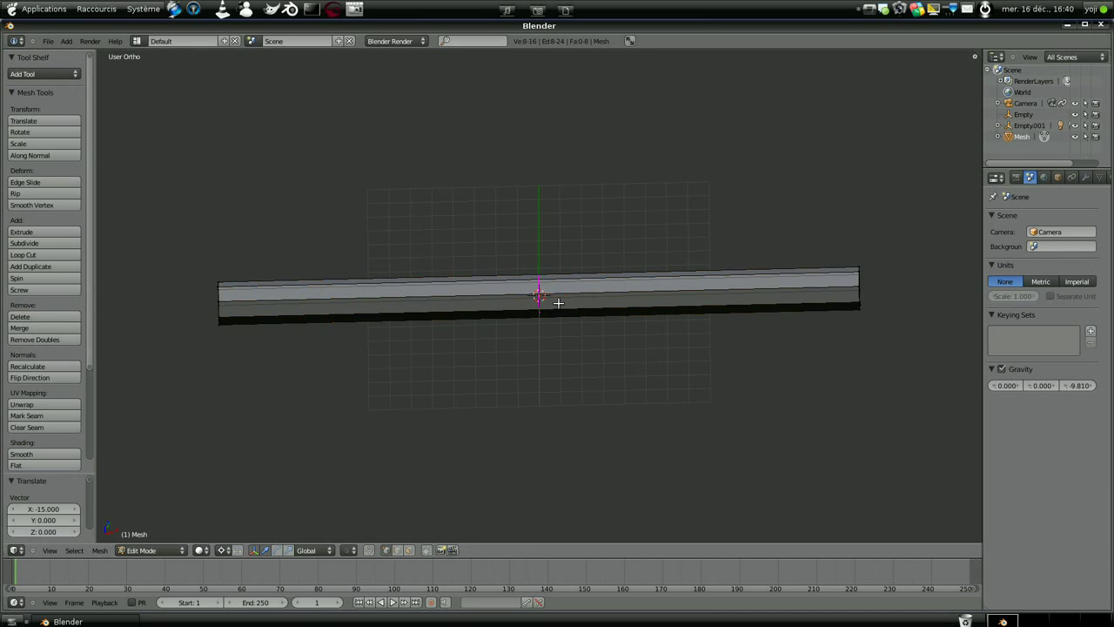
pyautogui.scroll(2, 559, 303)
pyautogui.click(558, 302)
pyautogui.scroll(3, 548, 418)
pyautogui.scroll(-5, 523, 365)
pyautogui.scroll(-4, 538, 345)
pyautogui.scroll(8, 534, 348)
pyautogui.scroll(-2, 540, 307)
pyautogui.scroll(2, 541, 310)
pyautogui.scroll(-1, 542, 310)
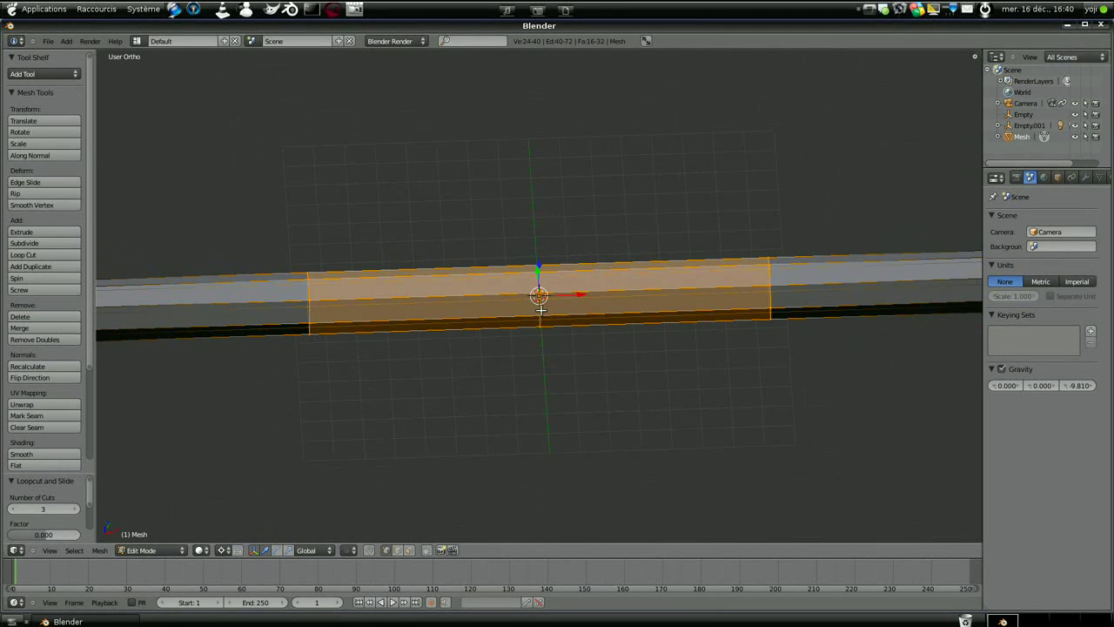
# Step: Select the tube's middle edge loop and move it -1 unit along the Z axis
pyautogui.keyDown('alt'); pyautogui.rightClick(542, 310); pyautogui.keyUp('alt')
pyautogui.scroll(3, 543, 308)
pyautogui.scroll(-3, 545, 307)
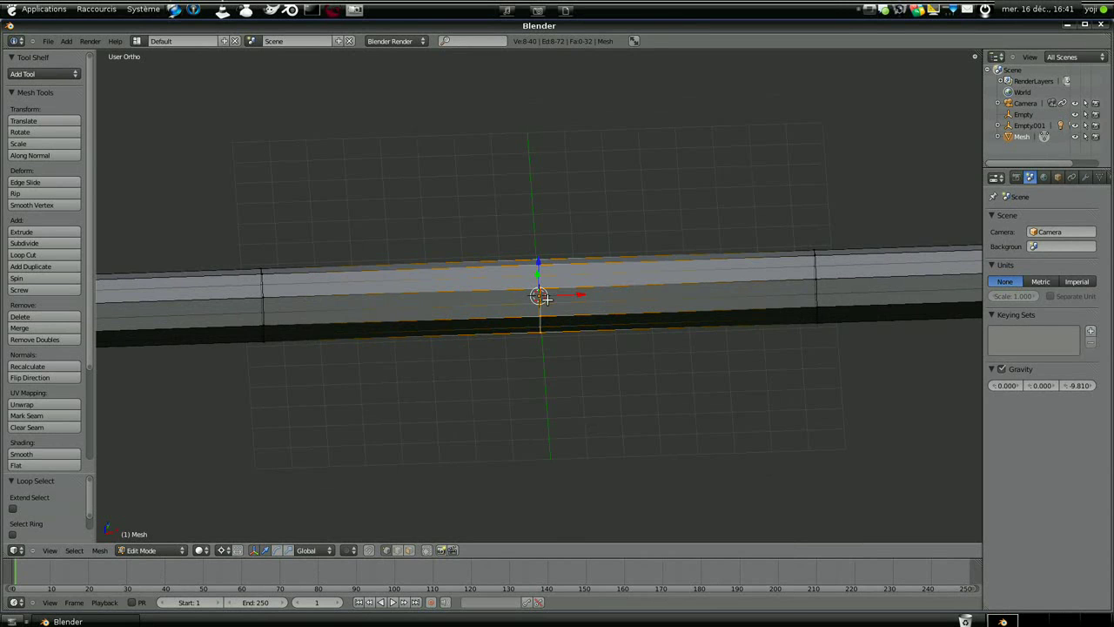
pyautogui.press('g')
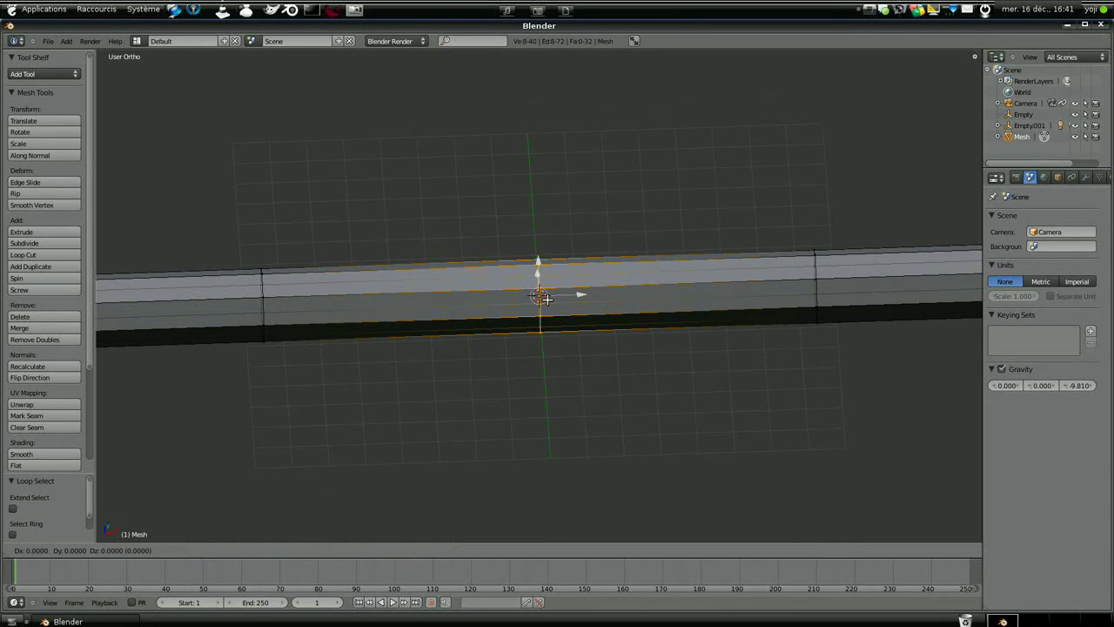
pyautogui.press('z')
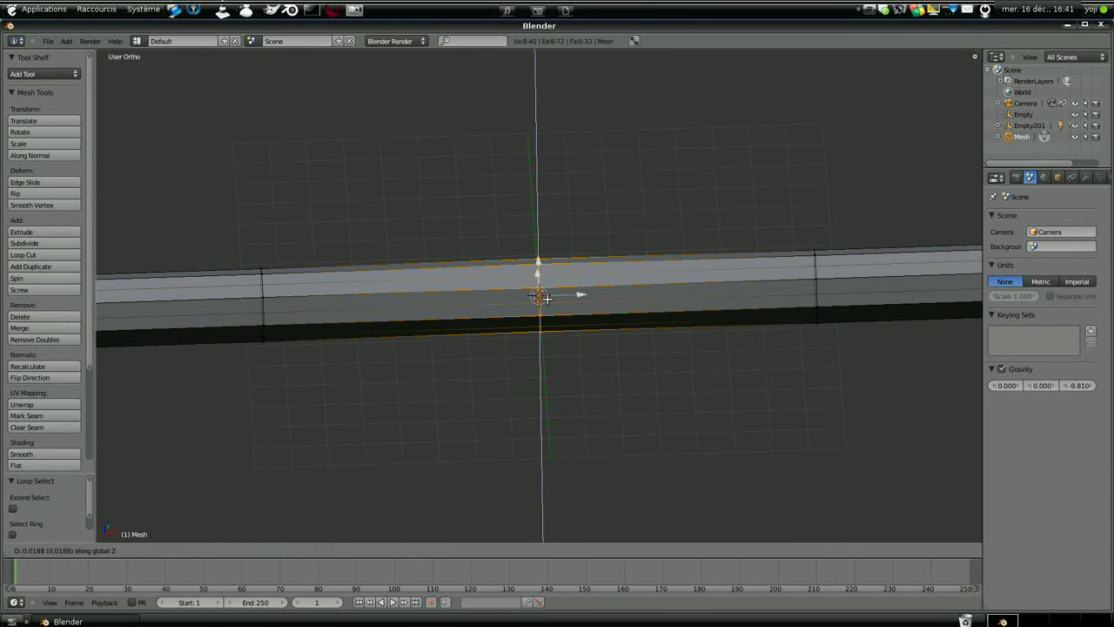
pyautogui.press('0')
pyautogui.press('-')
pyautogui.press('1')
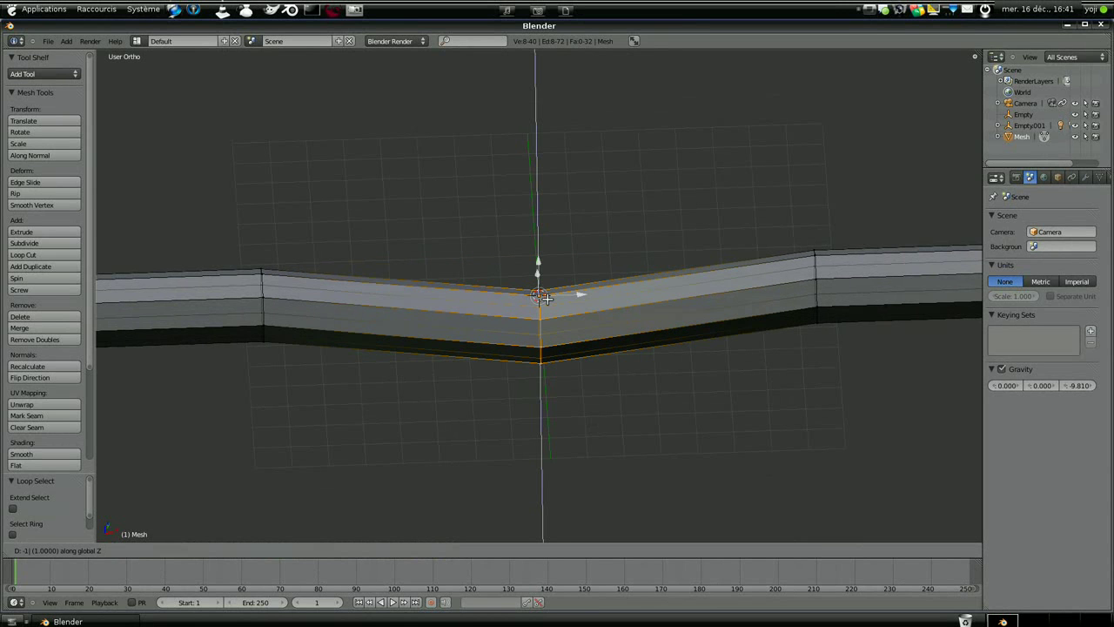
pyautogui.press('Return')
# Step: Select the whole tube, duplicate it in place, and rotate the copy by 90 degrees in the top view
pyautogui.scroll(-5, 540, 348)
pyautogui.moveTo(540, 348); pyautogui.dragTo(543, 393, button='middle')
pyautogui.scroll(1, 501, 335)
pyautogui.moveTo(500, 336); pyautogui.dragTo(558, 338, button='middle')
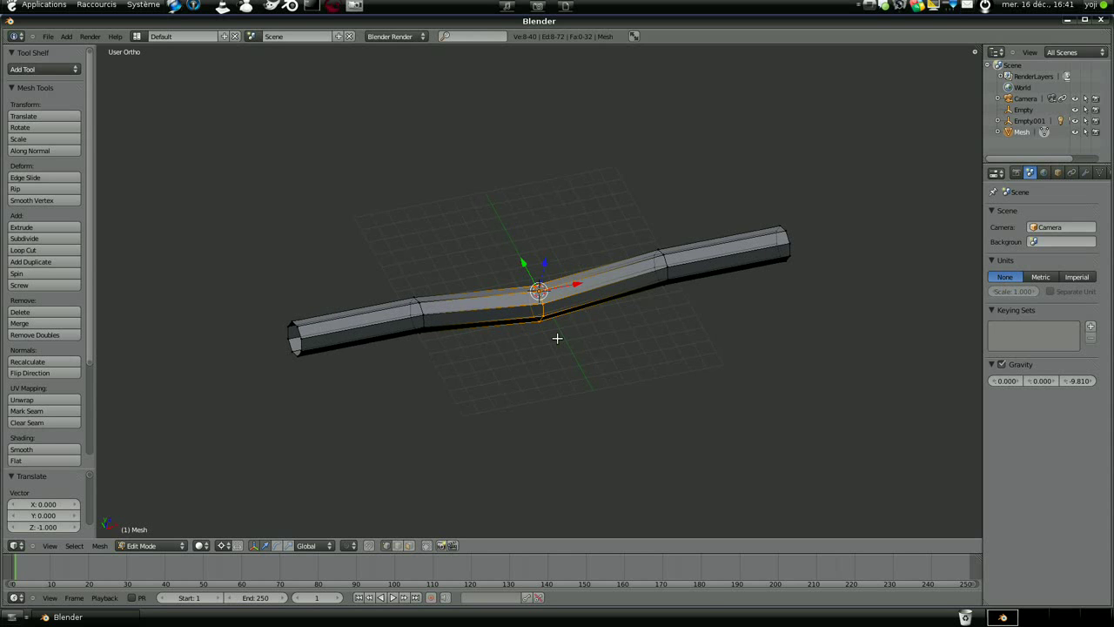
pyautogui.press('KP_7')
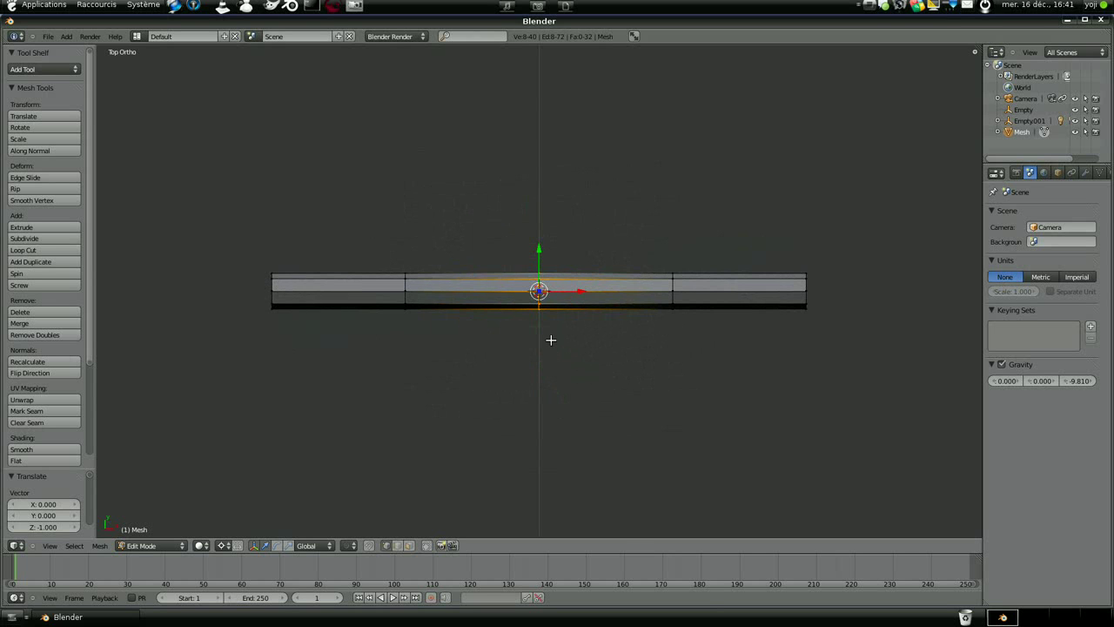
pyautogui.press('a')
pyautogui.press('a')
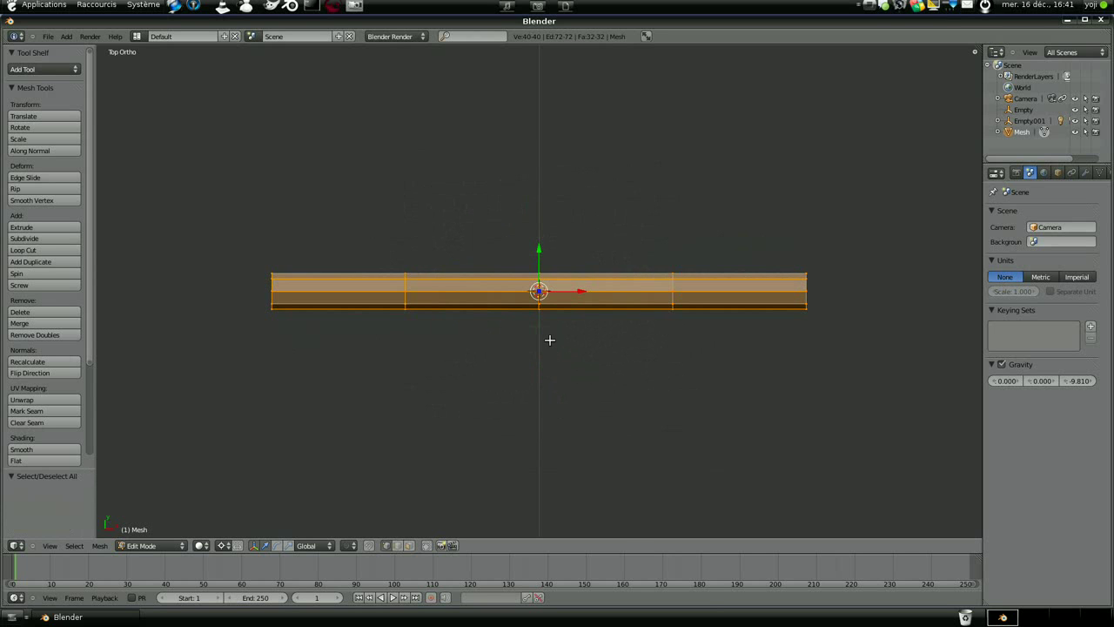
pyautogui.press('r')
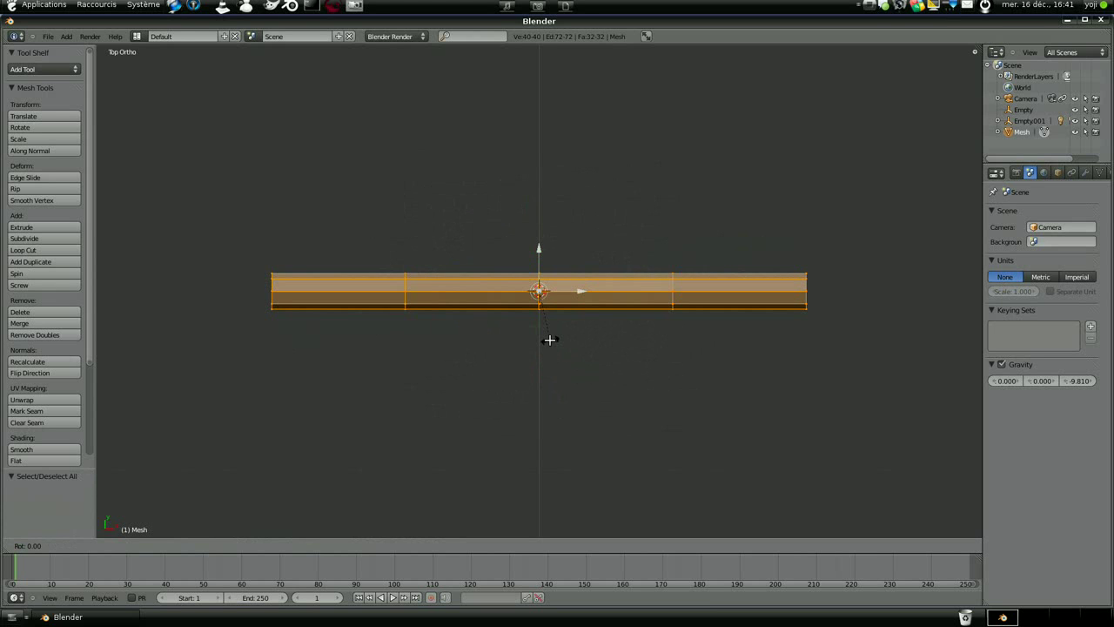
pyautogui.press('Escape')
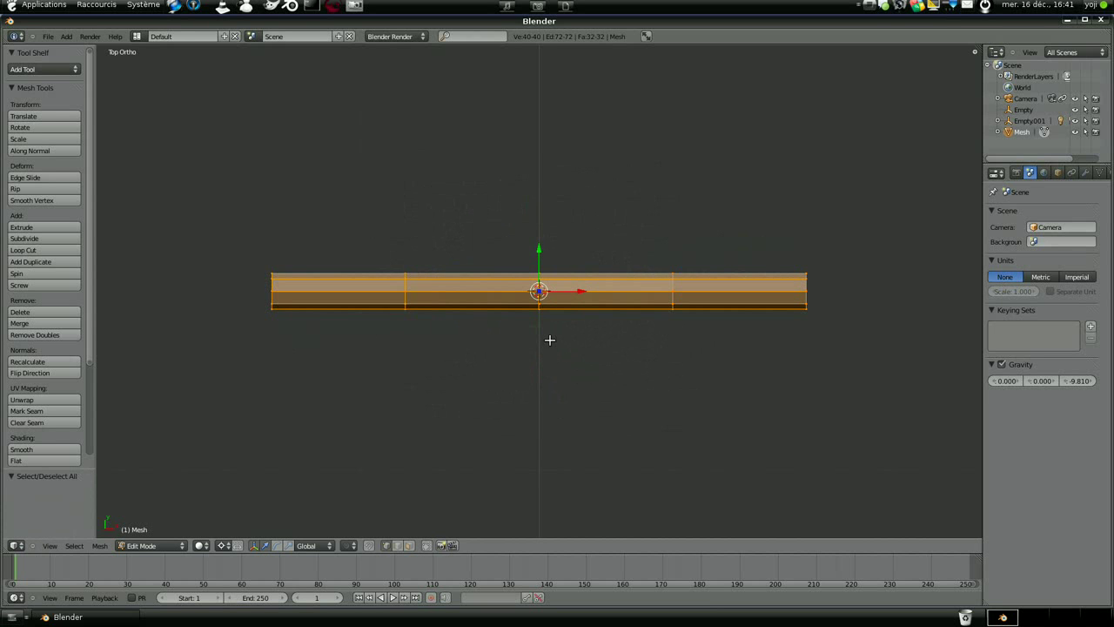
pyautogui.hotkey('shift', 'd')
pyautogui.press('Escape')
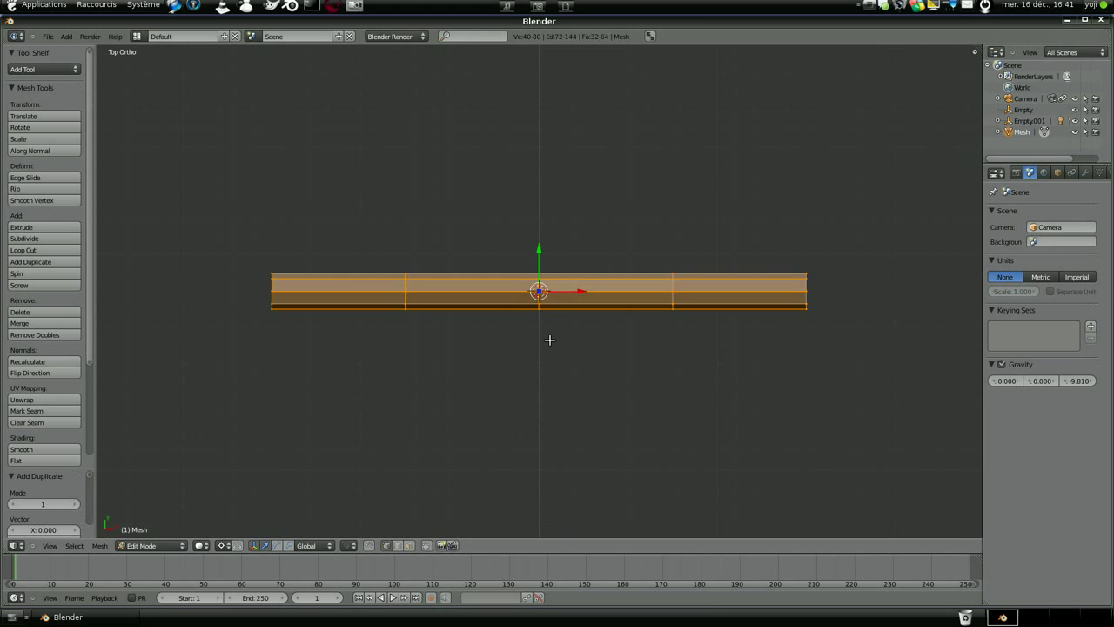
pyautogui.write('r90')
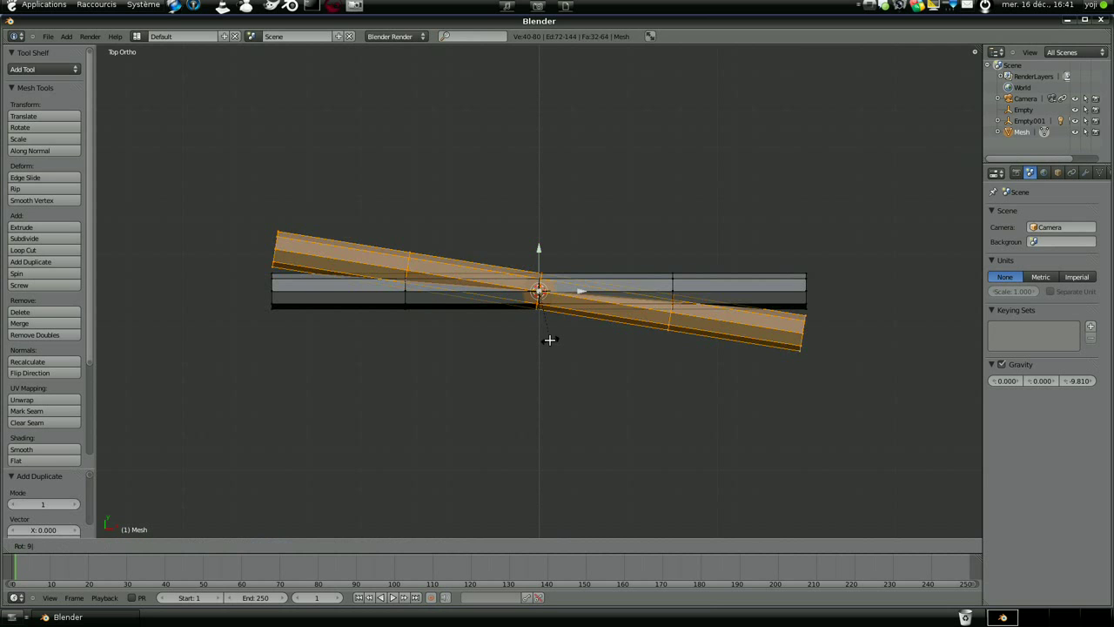
pyautogui.press('Return')
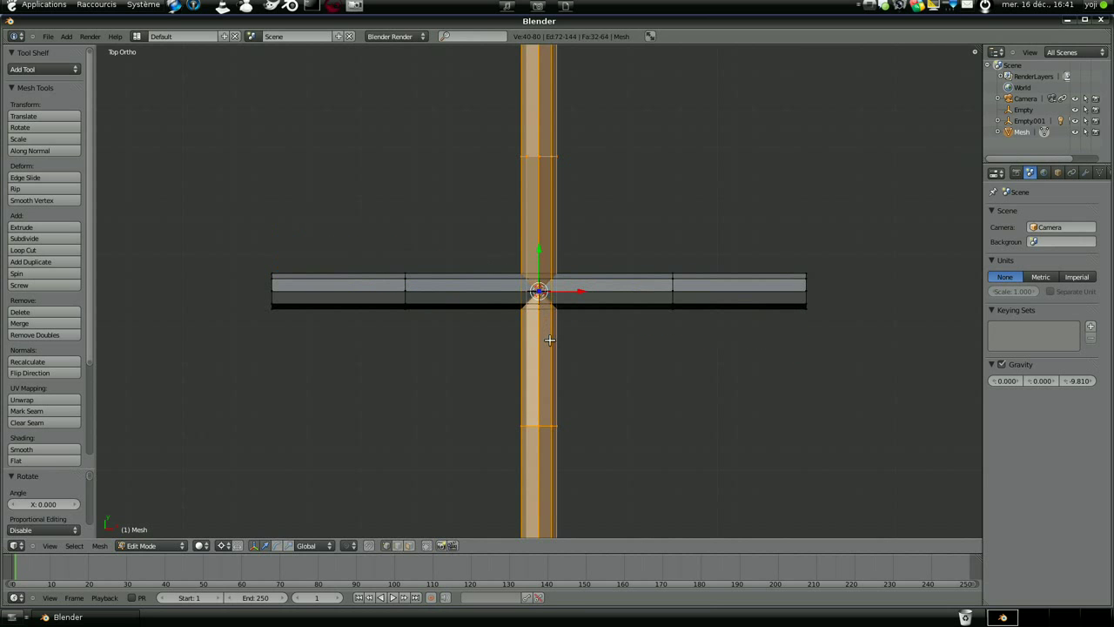
# Step: Rotate the duplicated tube 180 degrees in the front view so that its central bend points upward
pyautogui.press('KP_1')
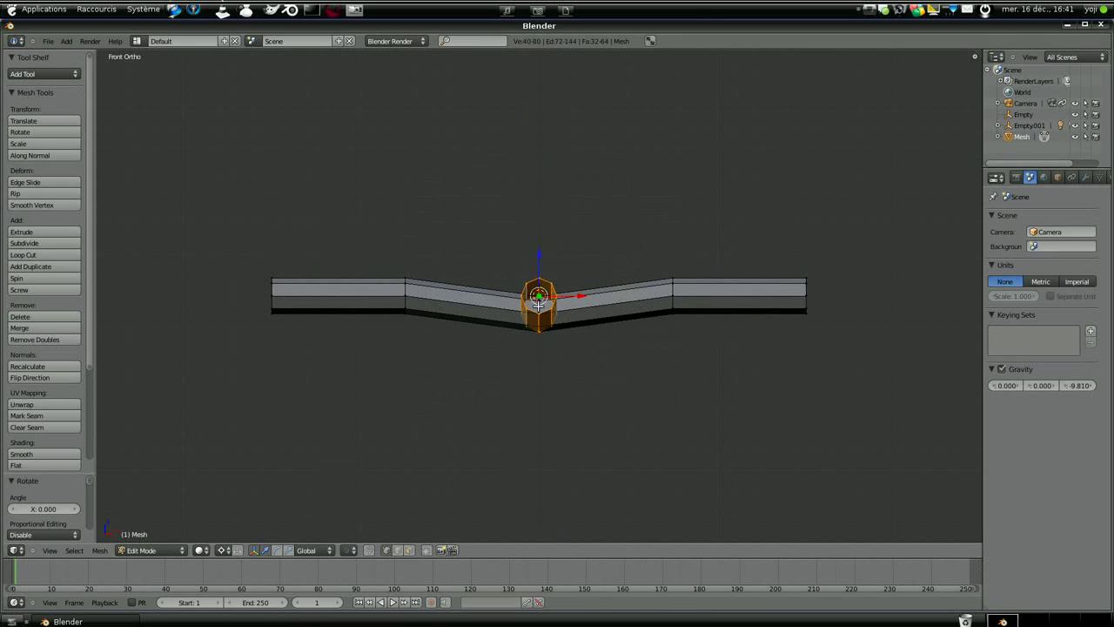
pyautogui.scroll(5, 588, 348)
pyautogui.scroll(-6, 588, 348)
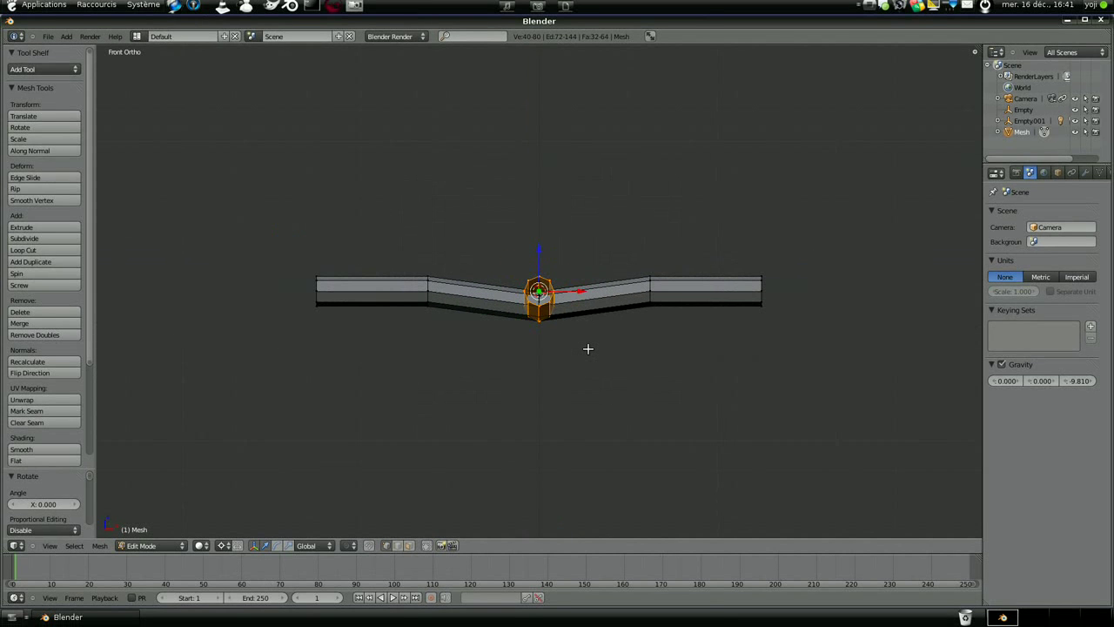
pyautogui.write('r90')
pyautogui.press('Return')
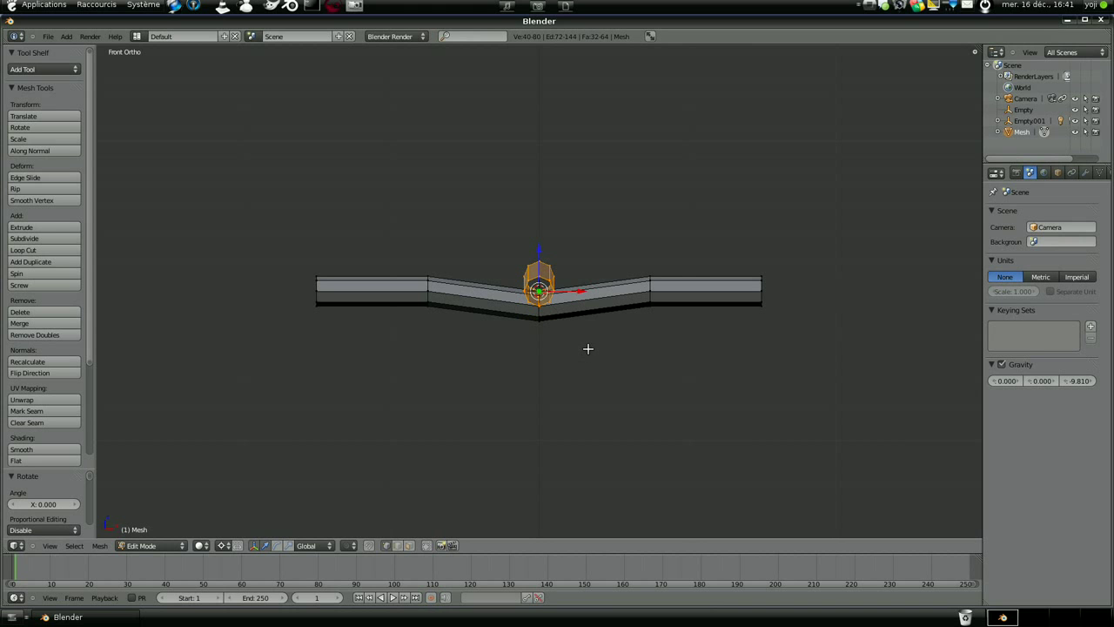
# Step: Select both crossing tubes and rotate them together by 45 degrees in the top view
pyautogui.press('KP_7')
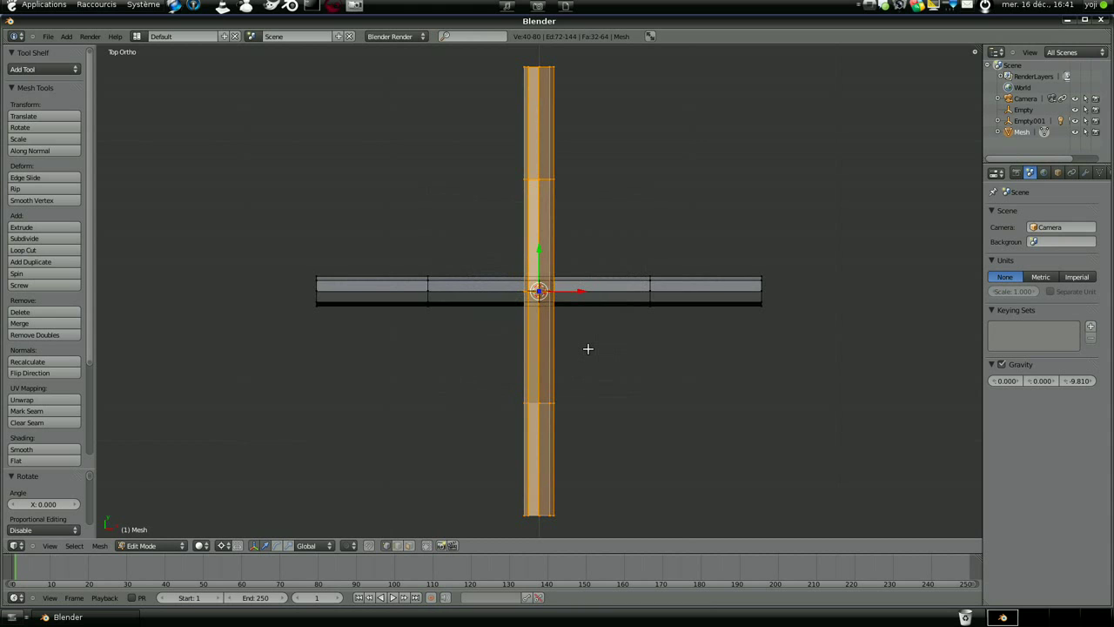
pyautogui.press('a')
pyautogui.press('a')
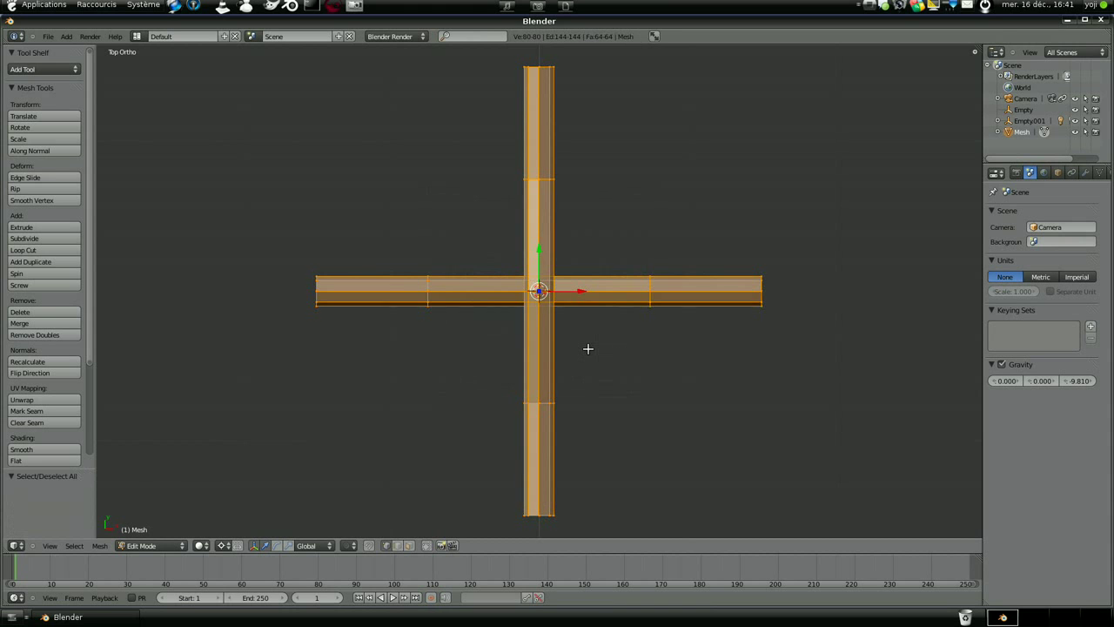
pyautogui.write('r')
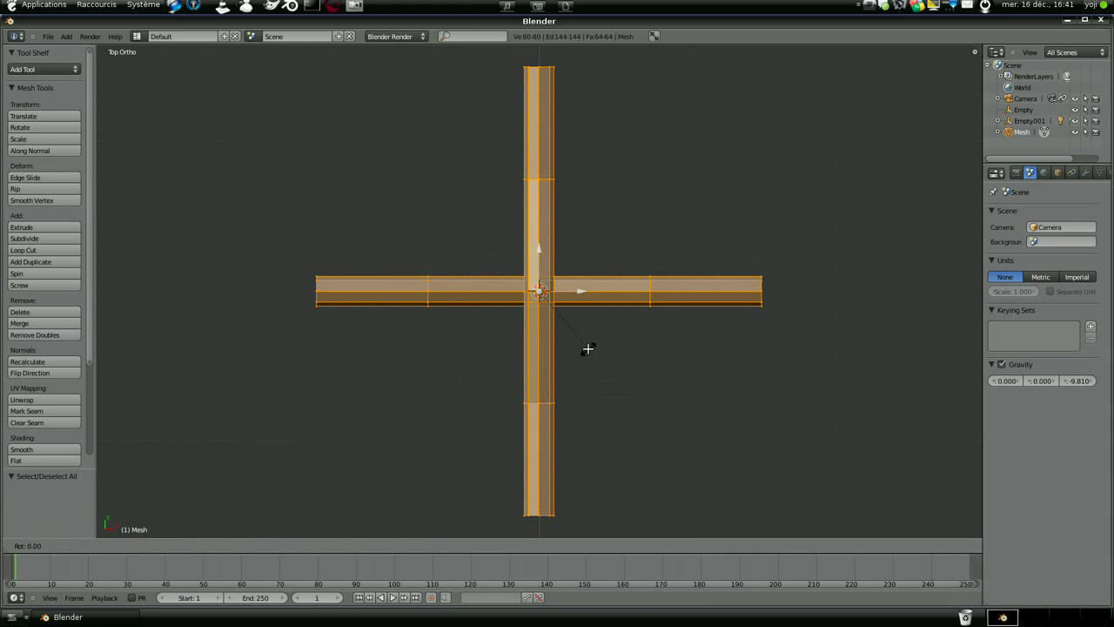
pyautogui.write('45')
pyautogui.press('Return')
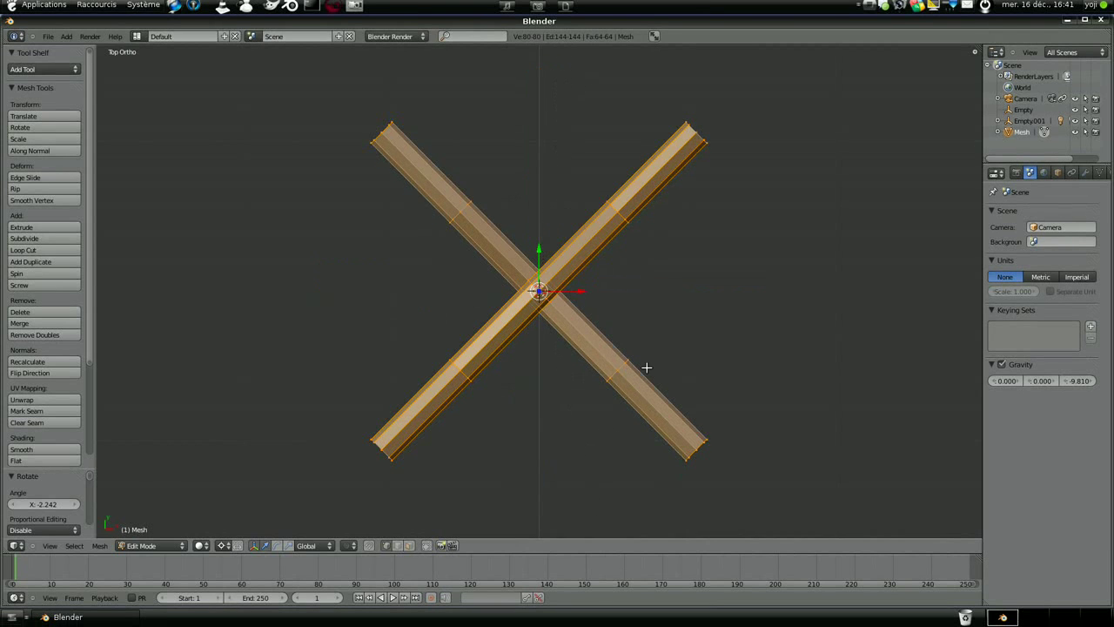
# Step: Add two Array modifiers to the crossed tubes' mesh
pyautogui.scroll(-2, 647, 368)
pyautogui.moveTo(634, 369); pyautogui.dragTo(564, 300, button='middle')
pyautogui.scroll(4, 563, 300)
pyautogui.scroll(-4, 563, 299)
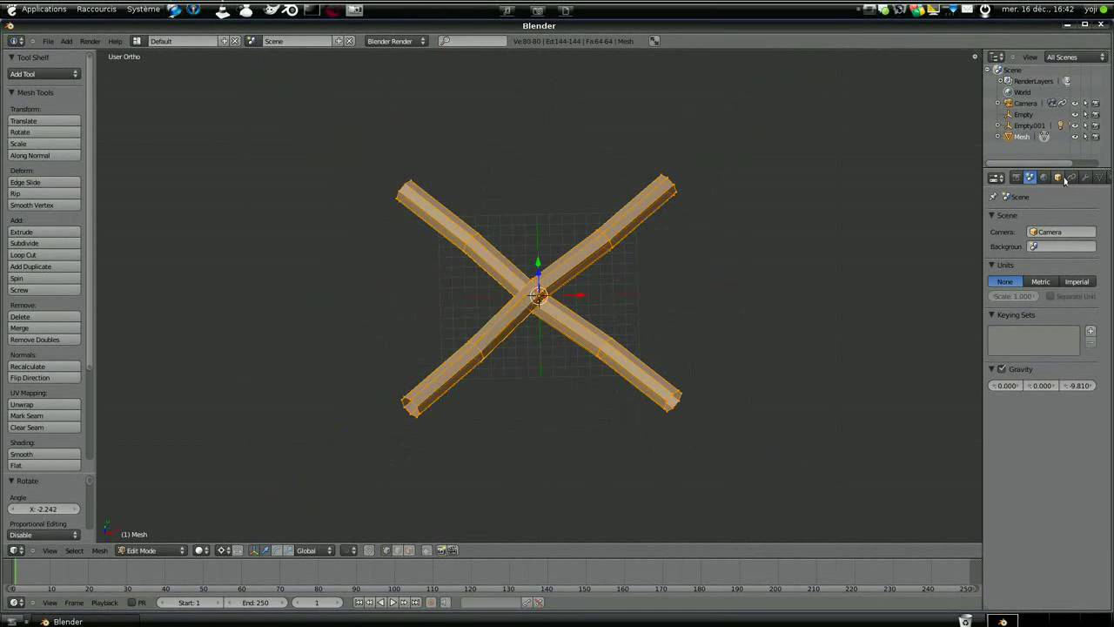
pyautogui.click(1072, 178)
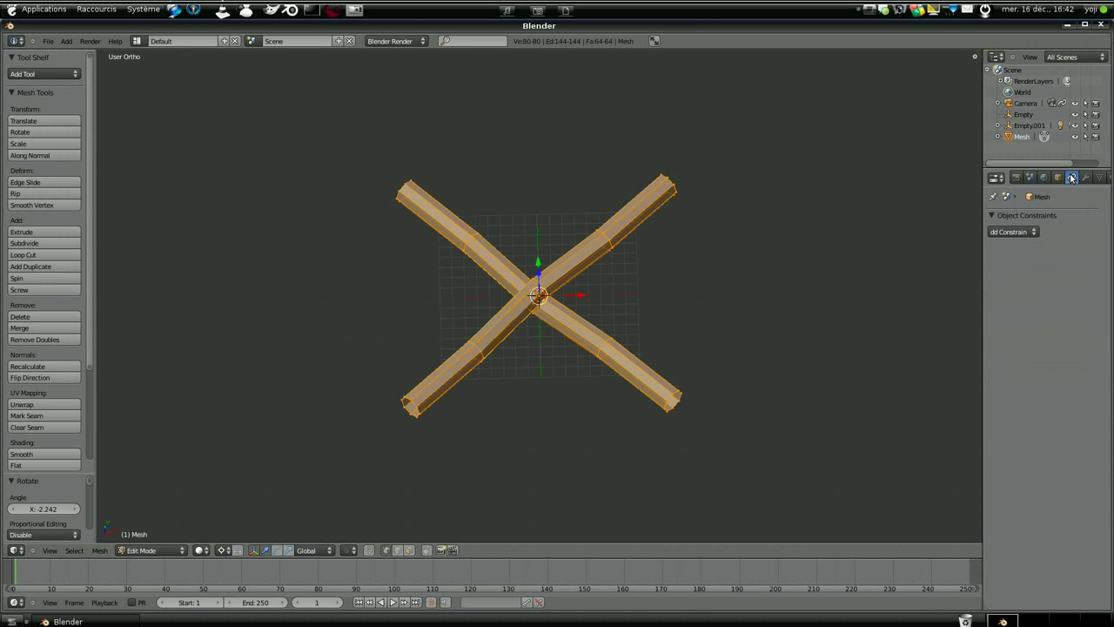
pyautogui.click(1086, 178)
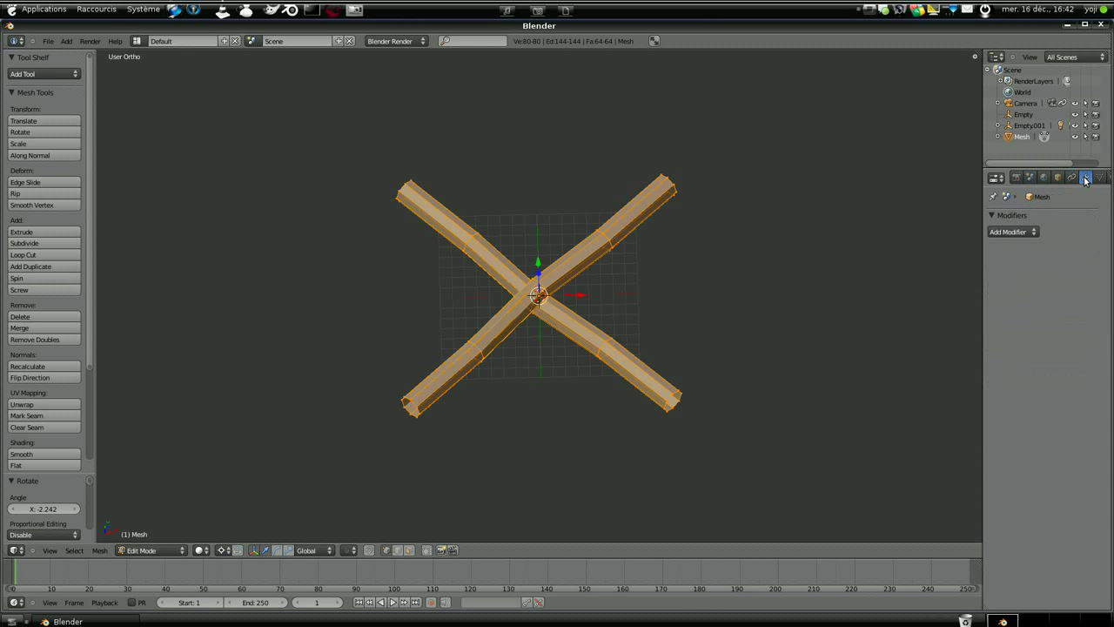
pyautogui.click(1033, 232)
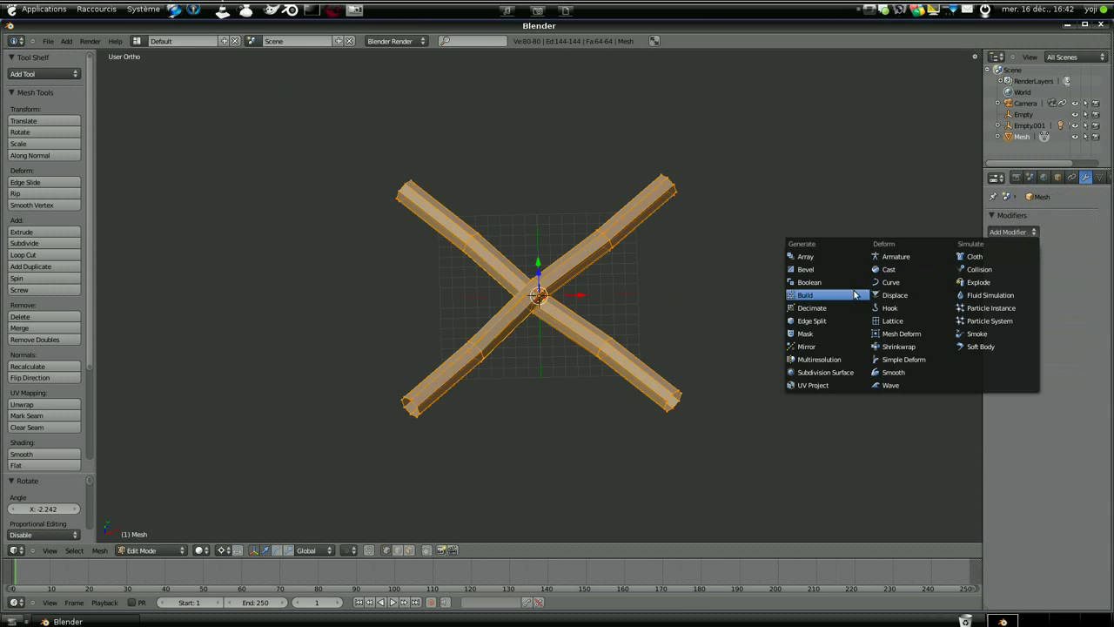
pyautogui.click(830, 258)
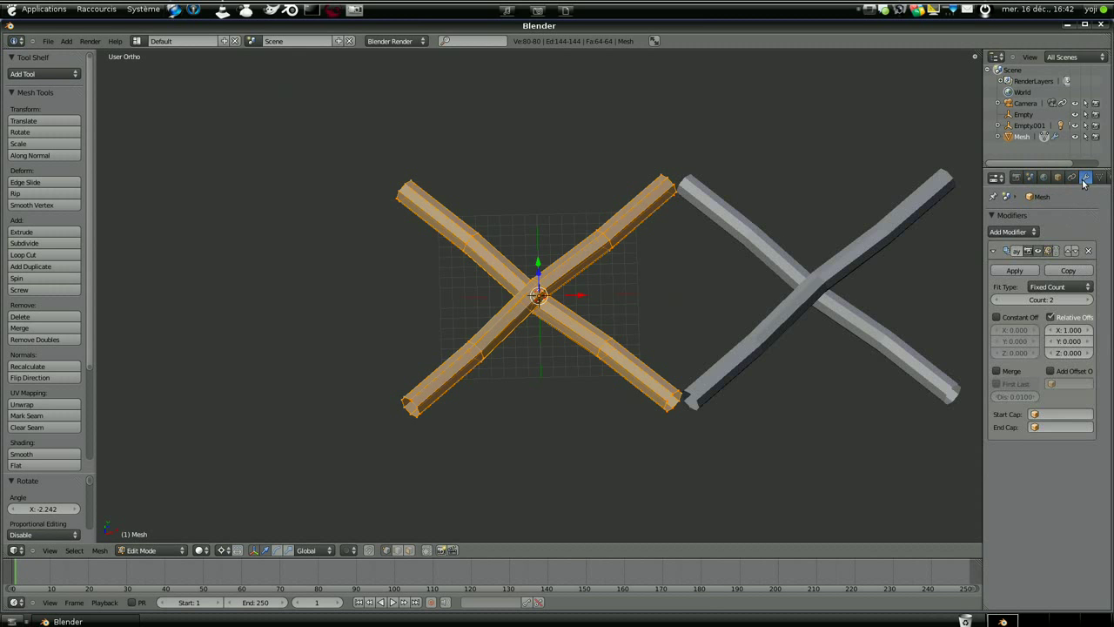
pyautogui.click(1028, 231)
pyautogui.click(818, 259)
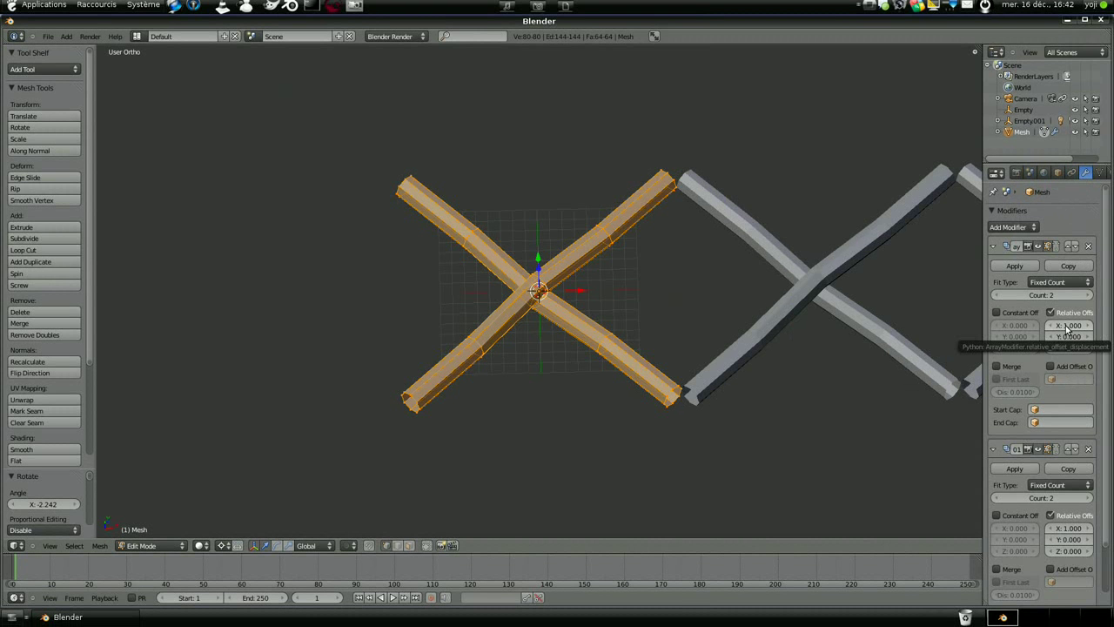
# Step: Set the first Array modifier's relative X offset to 0.93
pyautogui.click(1067, 326)
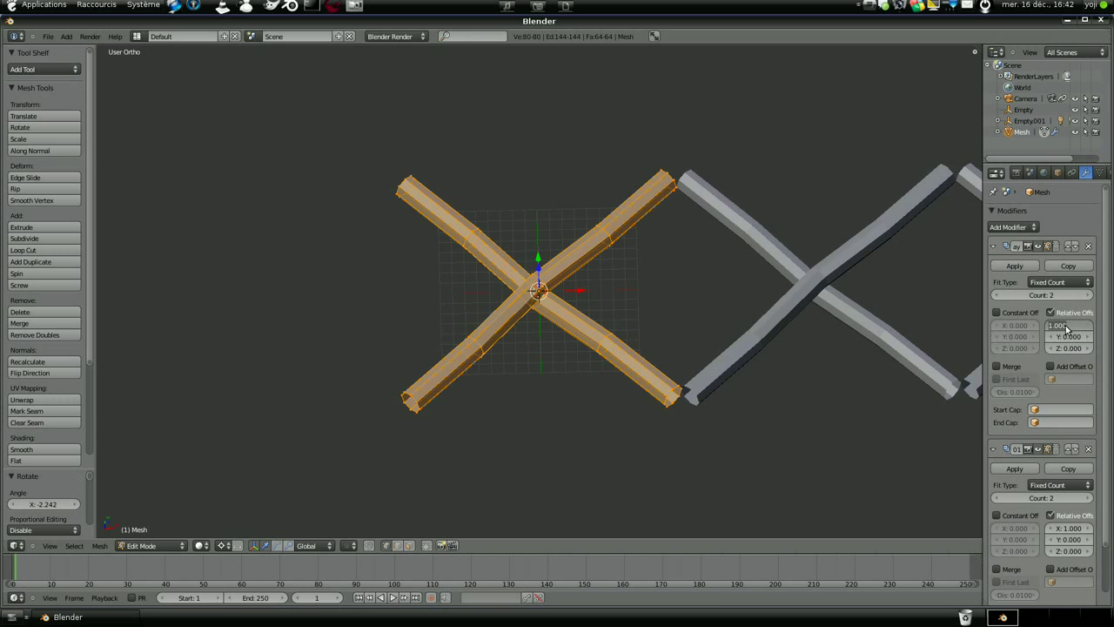
pyautogui.write('0.93')
pyautogui.press('Return')
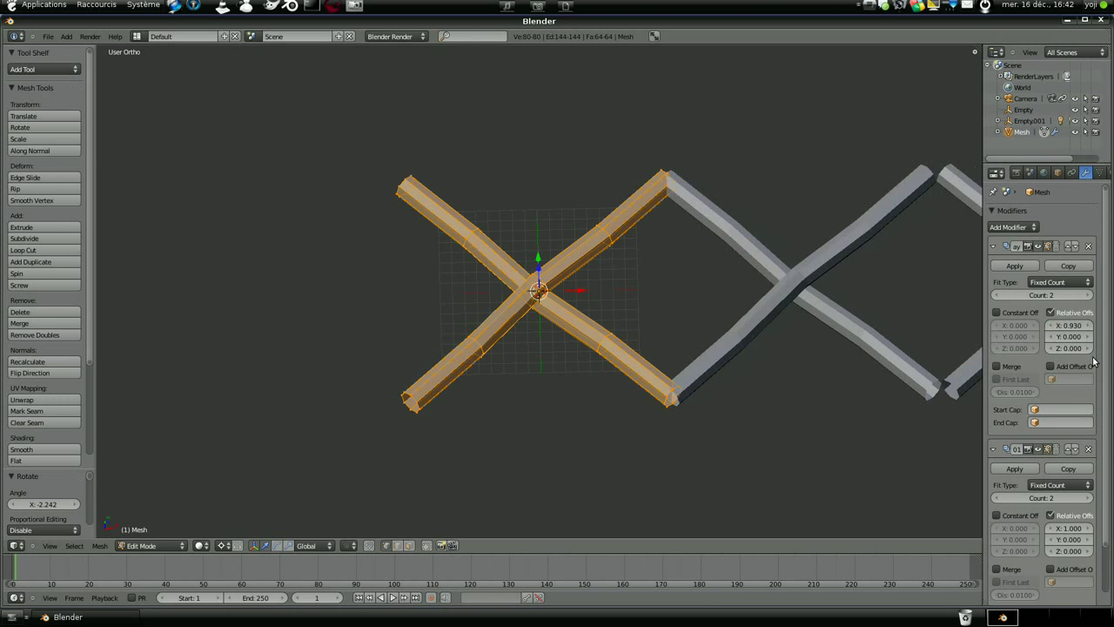
# Step: Set the second Array modifier's relative offset to 0 in X and 0.93 in Y
pyautogui.click(1069, 528)
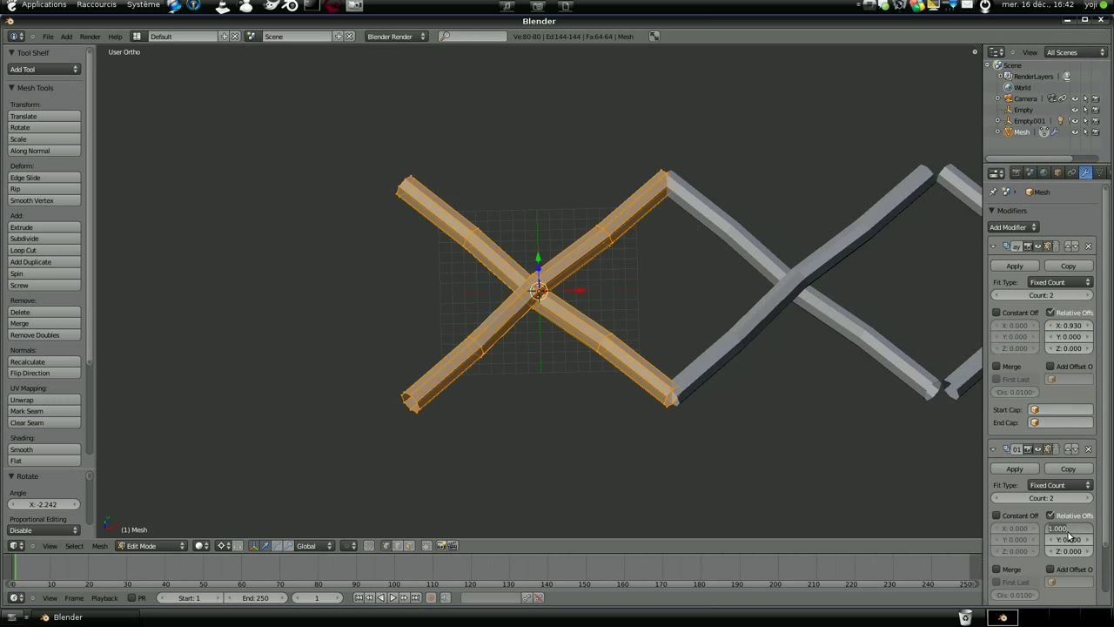
pyautogui.write('0')
pyautogui.press('Tab')
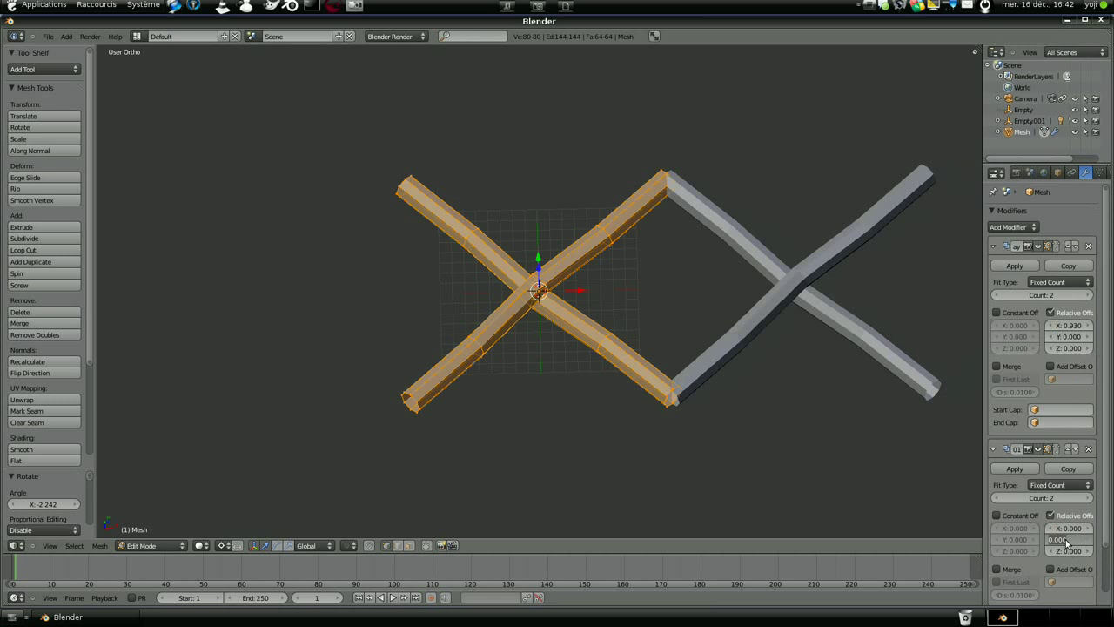
pyautogui.write('0.93')
pyautogui.press('Return')
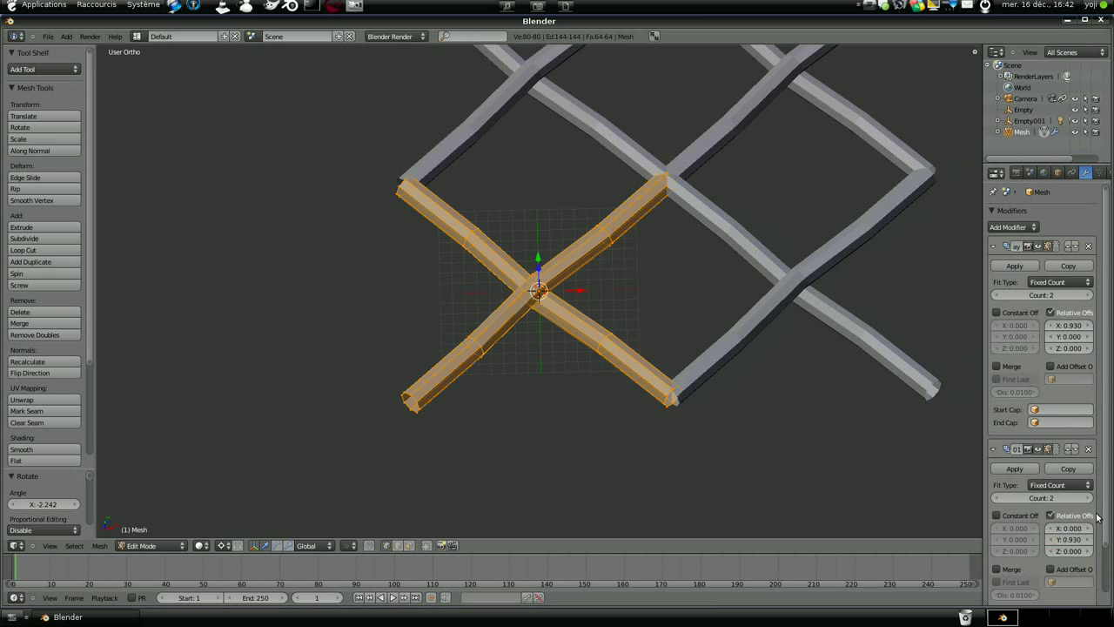
# Step: Select the end rings at both ends of the tube that passes underneath at the crossing
pyautogui.scroll(-4, 709, 338)
pyautogui.scroll(4, 687, 313)
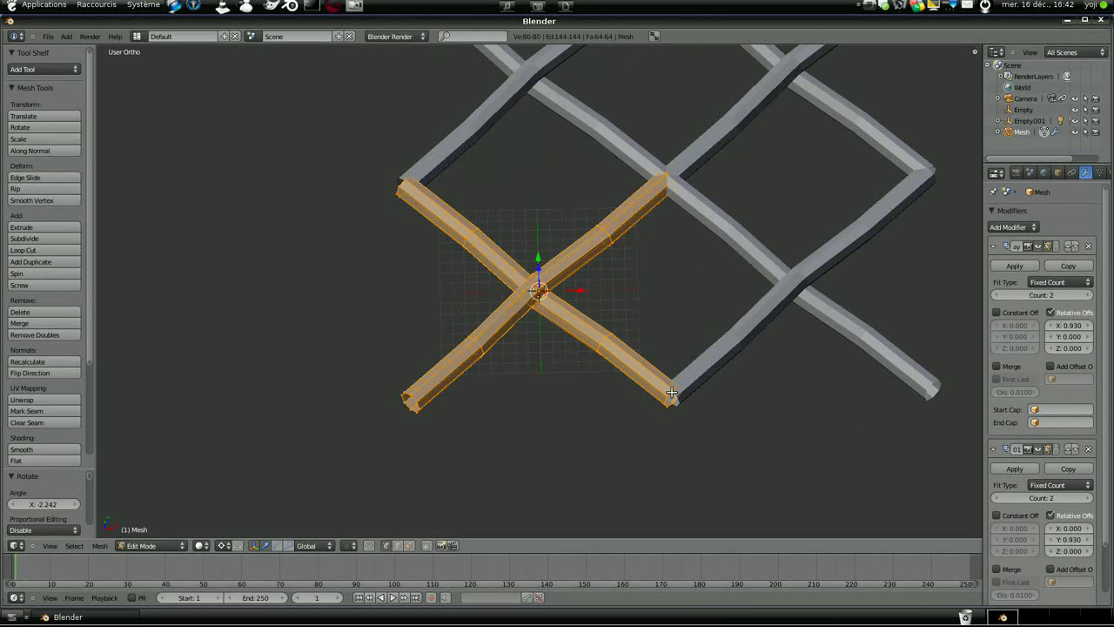
pyautogui.keyDown('alt'); pyautogui.click(669, 393); pyautogui.keyUp('alt')
pyautogui.keyDown('alt'); pyautogui.keyDown('shift'); pyautogui.click(404, 188); pyautogui.keyUp('shift'); pyautogui.keyUp('alt')
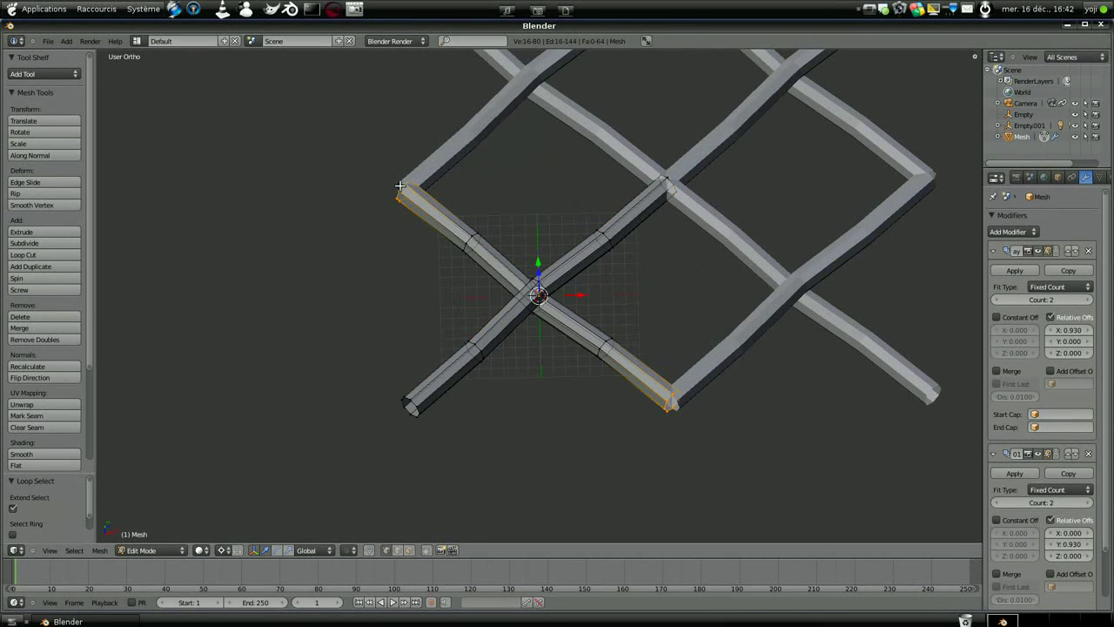
pyautogui.moveTo(506, 325); pyautogui.dragTo(506, 248, button='middle')
pyautogui.scroll(5, 531, 278)
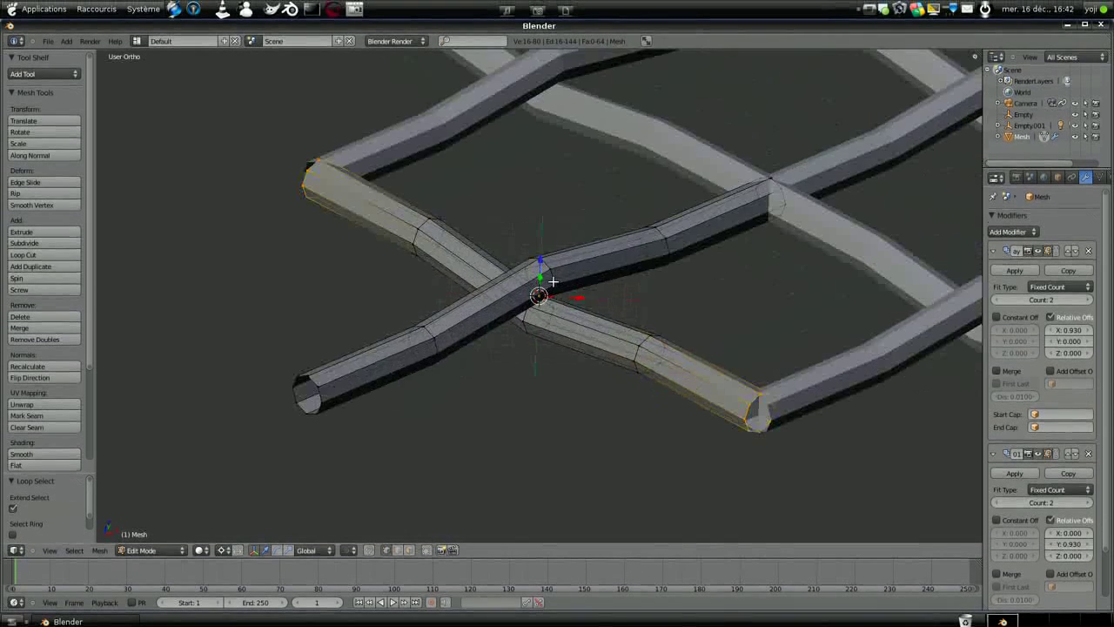
pyautogui.moveTo(554, 274); pyautogui.dragTo(554, 276, button='middle')
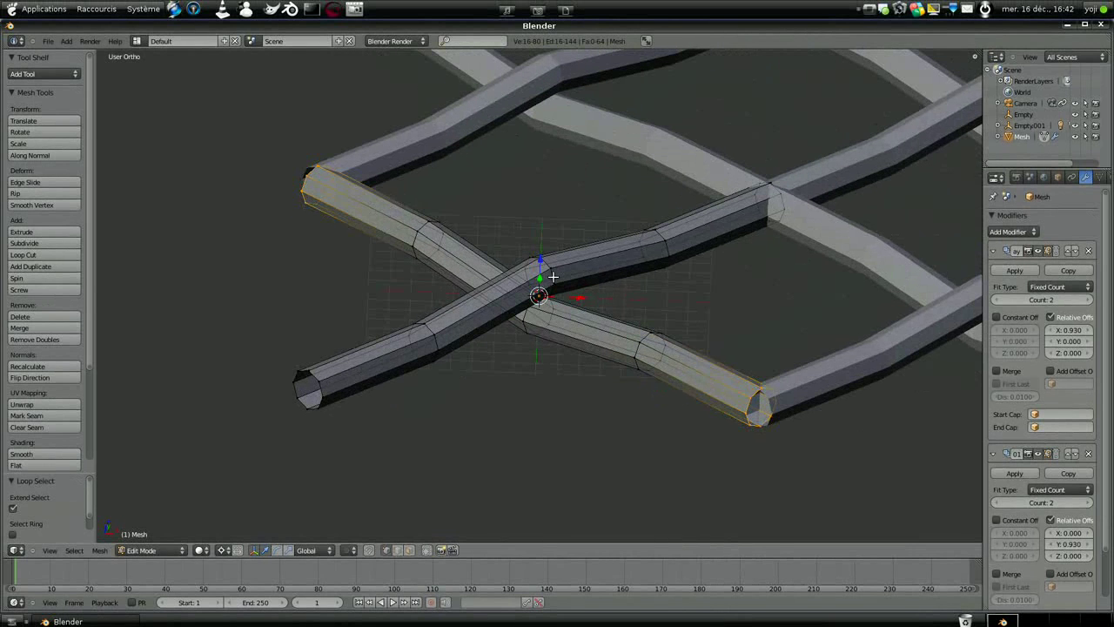
pyautogui.press('g')
pyautogui.press('z')
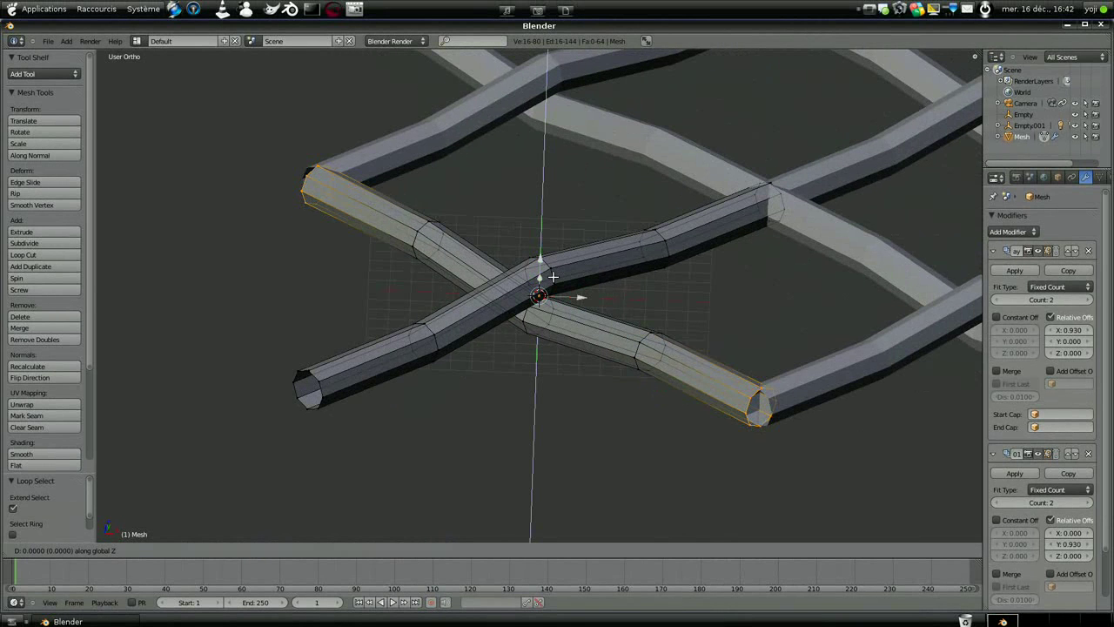
pyautogui.press('1')
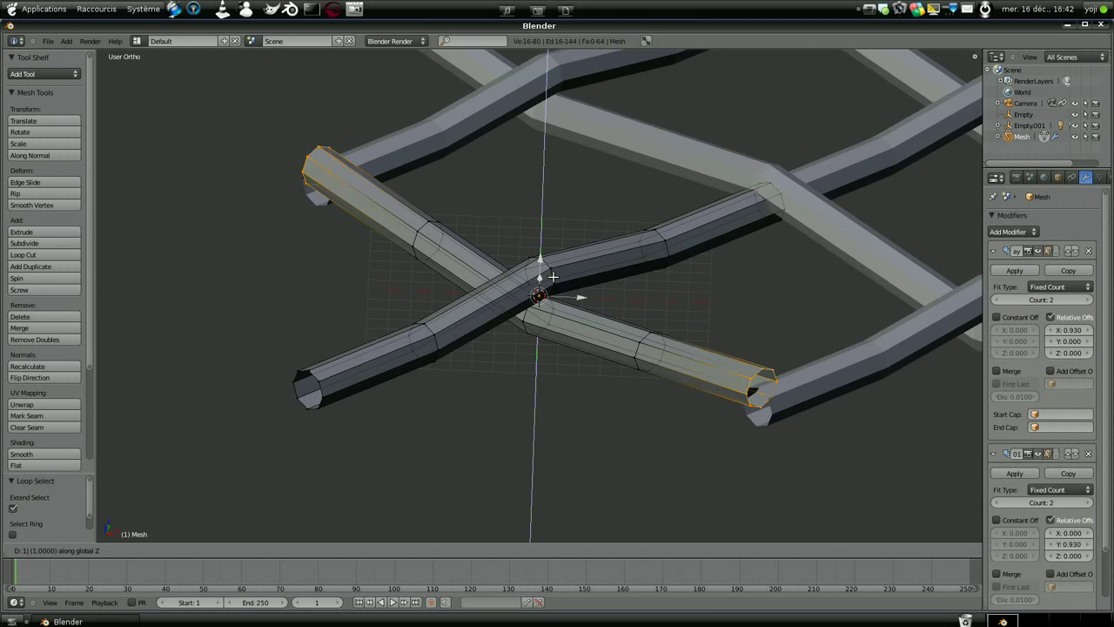
pyautogui.press('-')
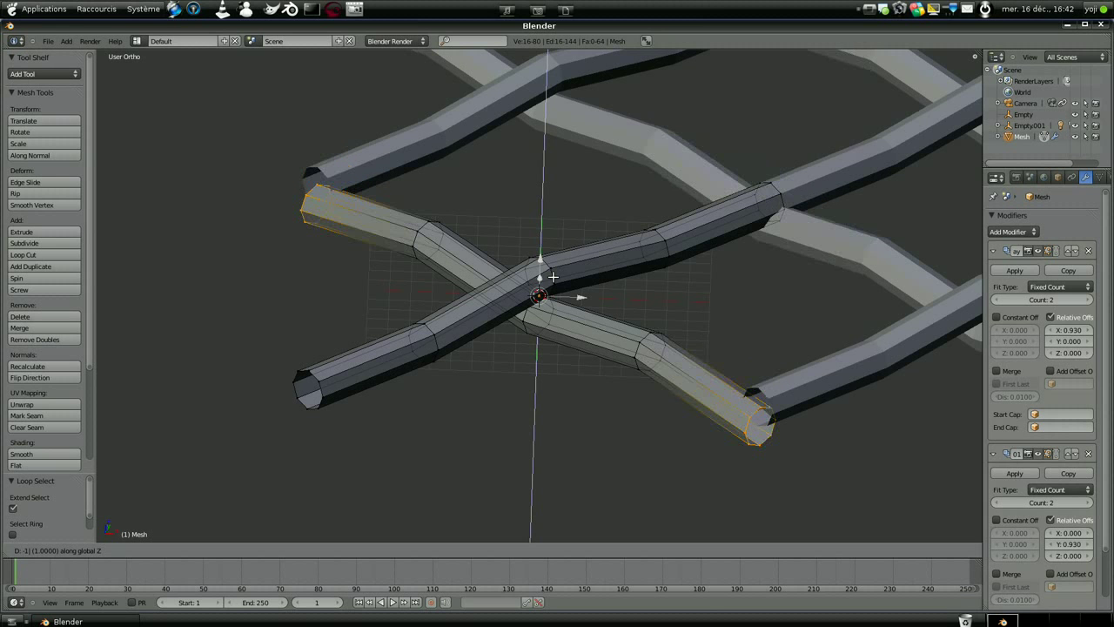
pyautogui.press('1')
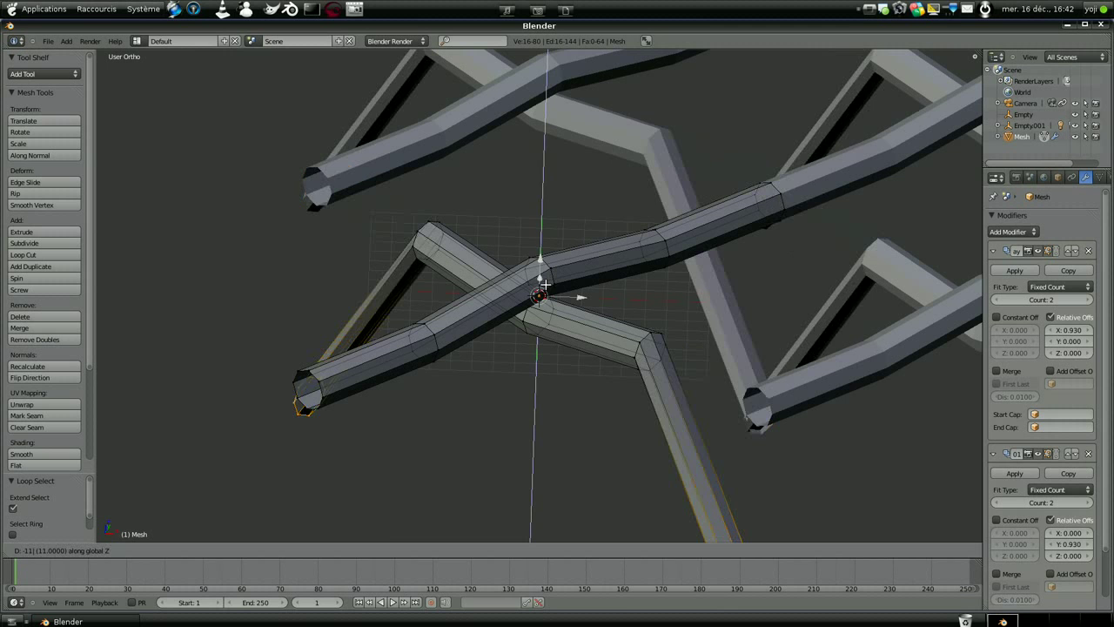
pyautogui.press('Escape')
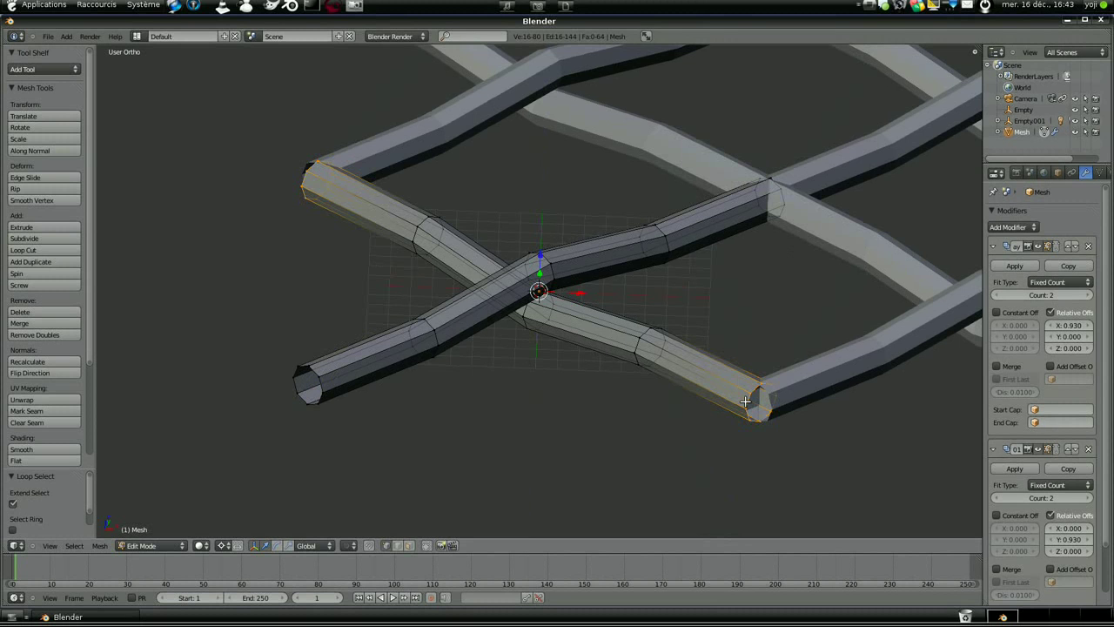
# Step: Move the lower tube's two selected end rings 1 unit along the Z axis
pyautogui.press('g')
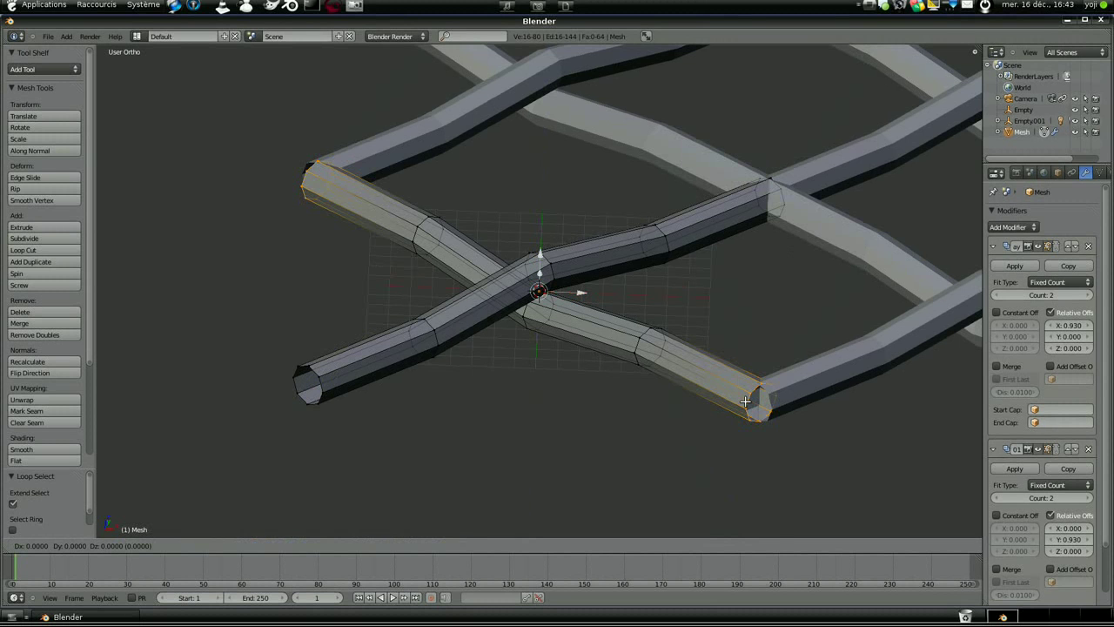
pyautogui.press('1')
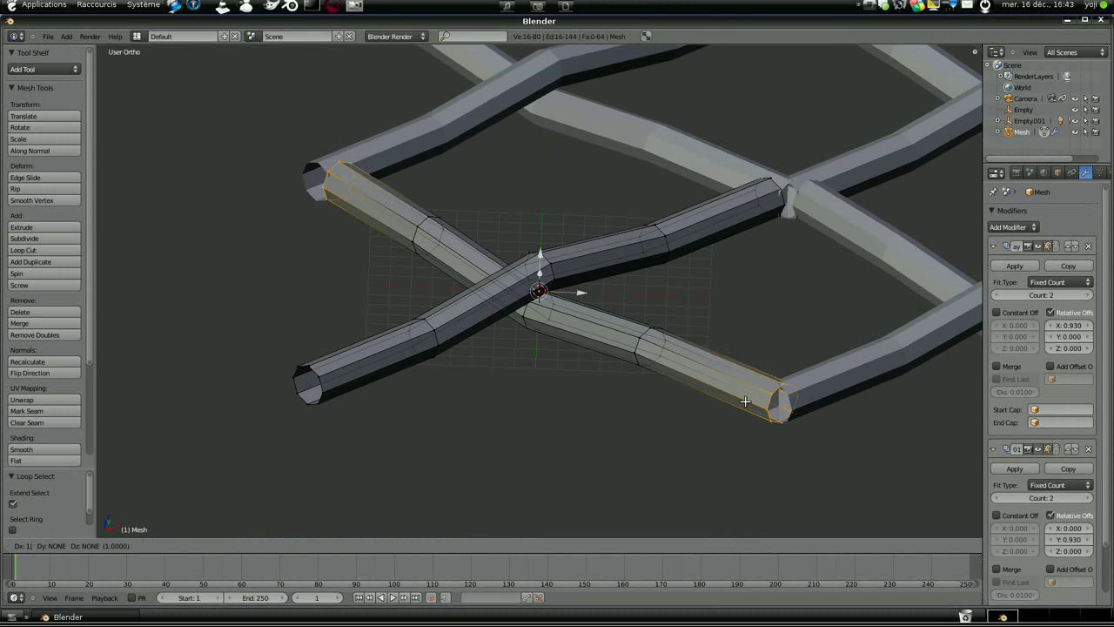
pyautogui.press('z')
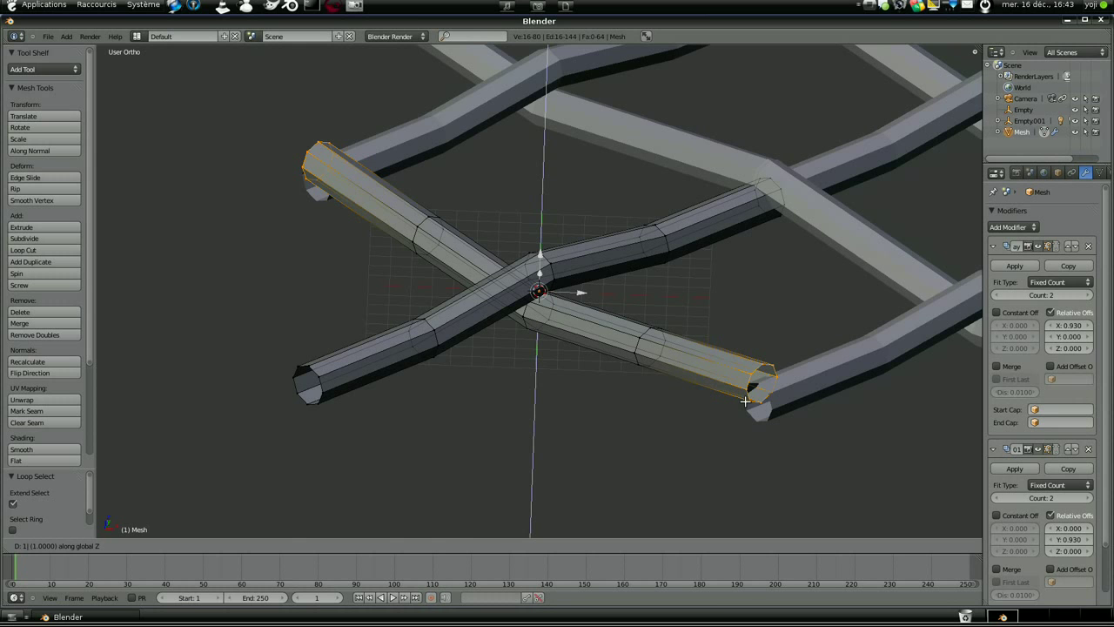
pyautogui.press('Return')
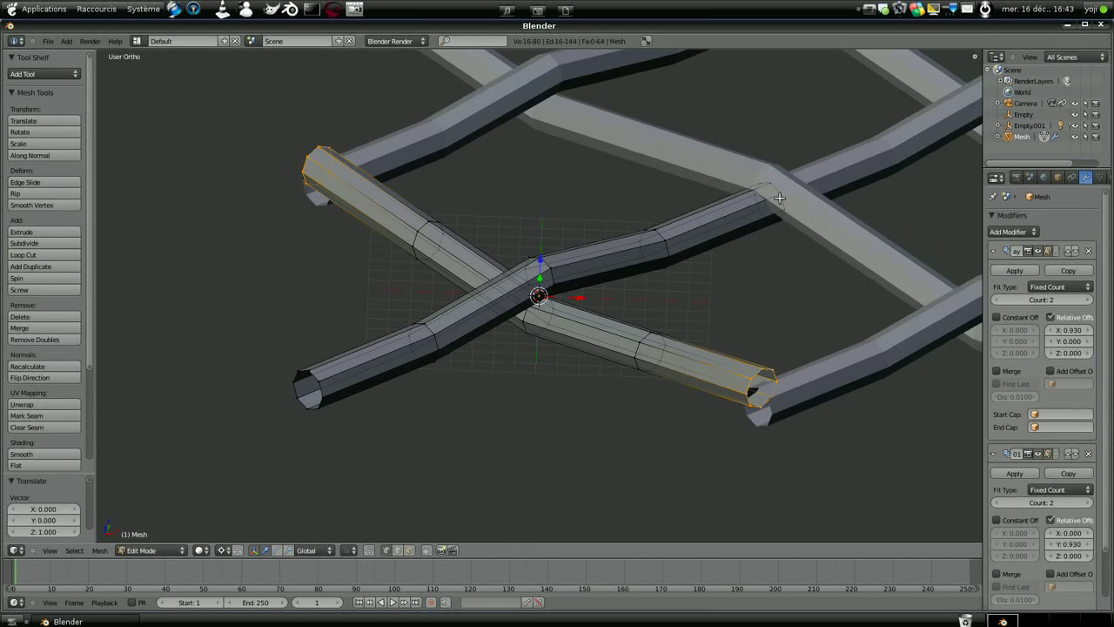
# Step: Select both end rings of the tube that passes on top and move them -1 unit along the Z axis
pyautogui.keyDown('alt'); pyautogui.rightClick(781, 199); pyautogui.keyUp('alt')
pyautogui.keyDown('alt'); pyautogui.keyDown('shift'); pyautogui.rightClick(307, 387); pyautogui.keyUp('shift'); pyautogui.keyUp('alt')
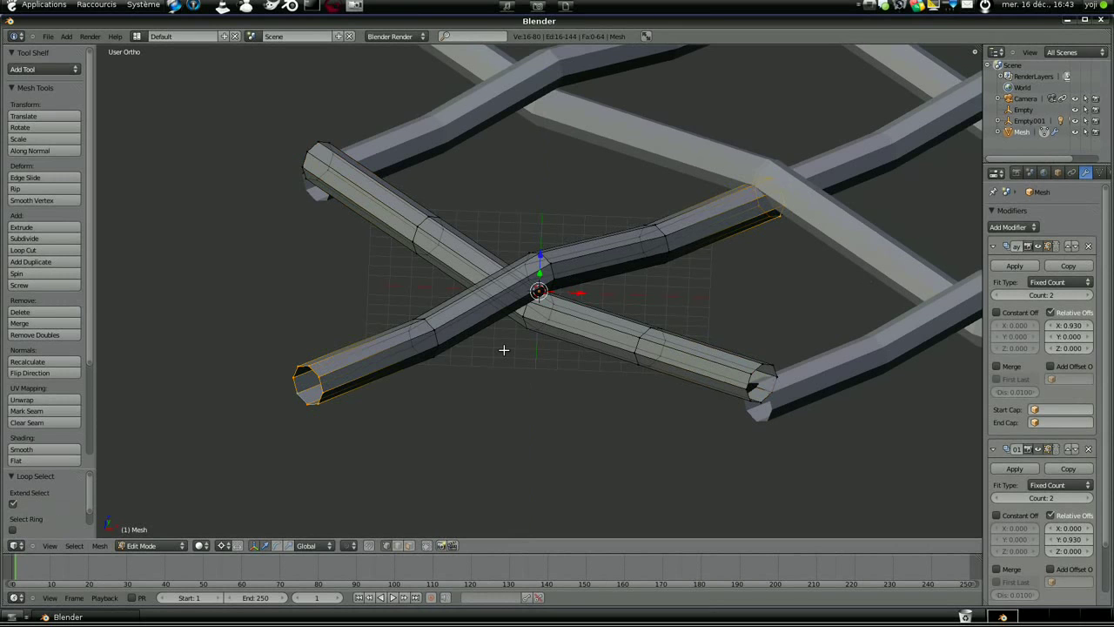
pyautogui.press('g')
pyautogui.write('z-1')
pyautogui.press('Return')
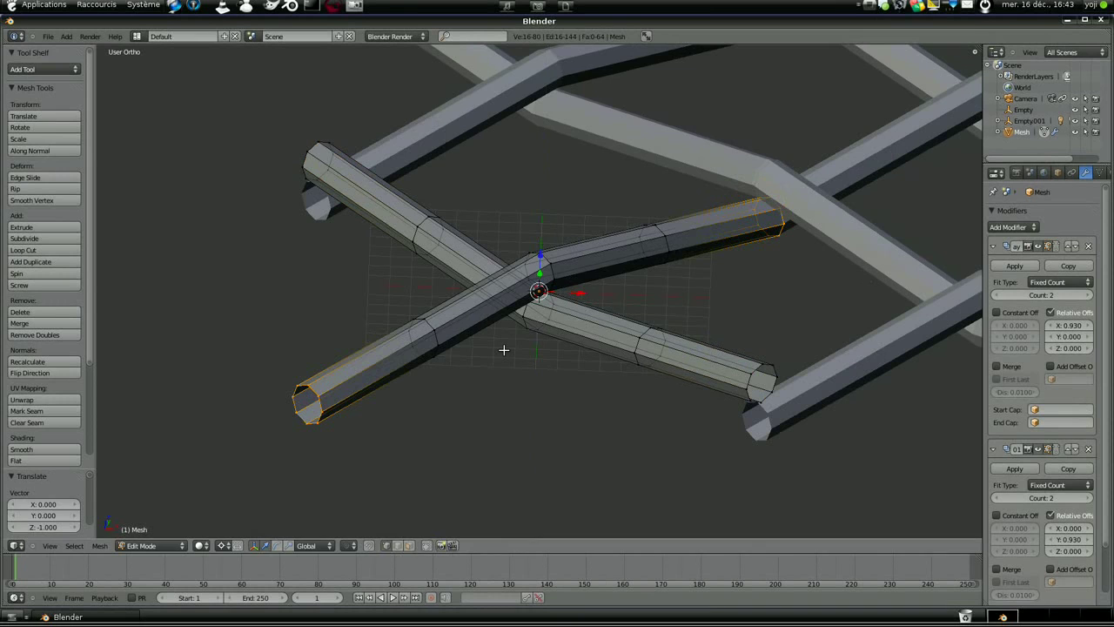
# Step: Enable merging of adjacent duplicates' vertices in the first Array modifier
pyautogui.scroll(-4, 504, 349)
pyautogui.moveTo(534, 316); pyautogui.dragTo(643, 317, button='middle')
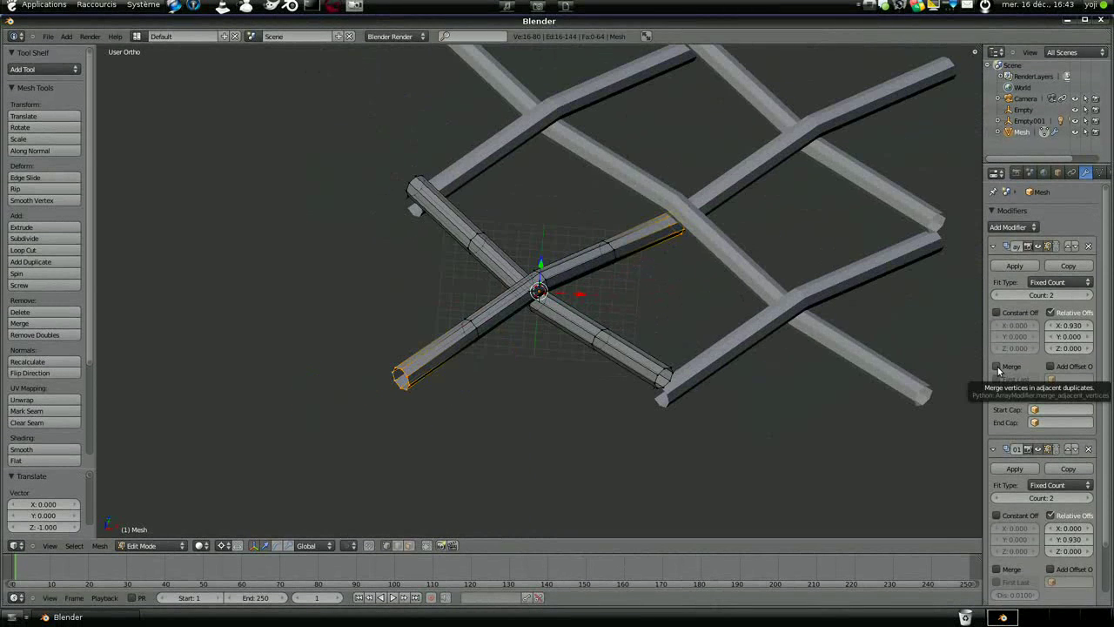
pyautogui.click(998, 367)
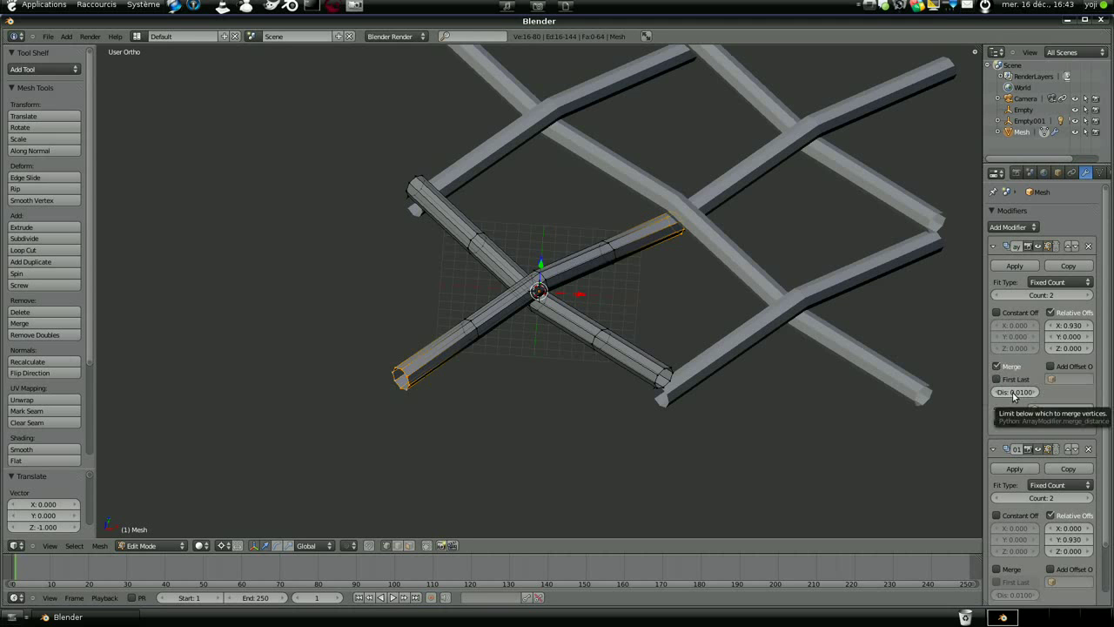
# Step: Set the merge distance of the first Array modifier to 0.3
pyautogui.click(1014, 393)
pyautogui.write('0.3')
pyautogui.press('Return')
# Step: Enable merging in the second Array modifier and set its merge distance to 0.3
pyautogui.click(997, 569)
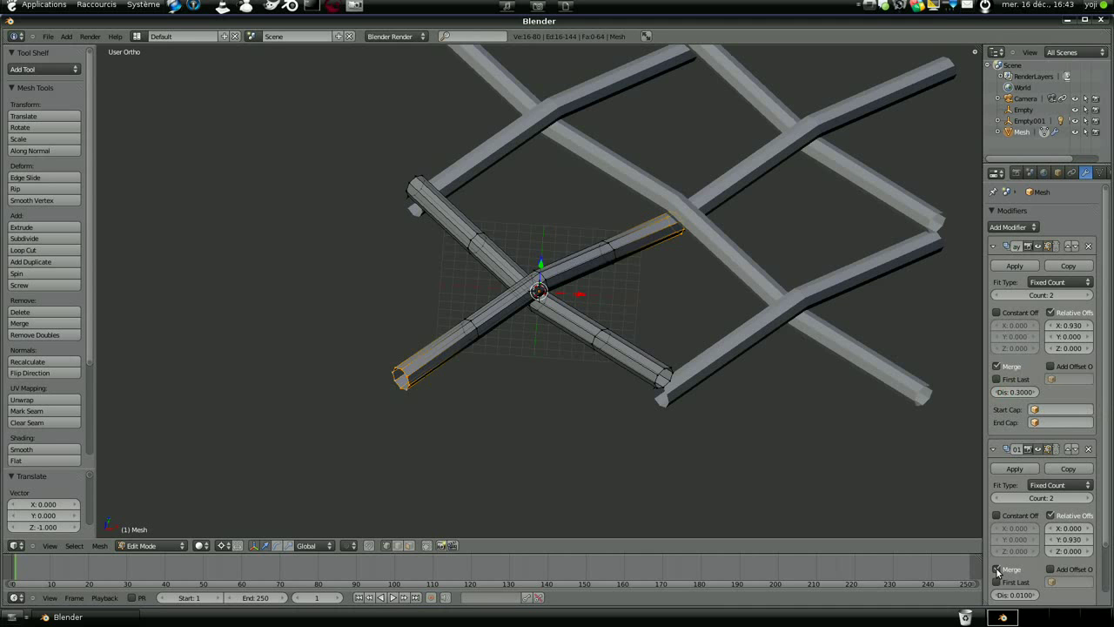
pyautogui.click(1012, 595)
pyautogui.write('0.3')
pyautogui.press('Return')
pyautogui.scroll(4, 741, 284)
pyautogui.moveTo(740, 284); pyautogui.dragTo(582, 302, button='middle')
pyautogui.scroll(-5, 581, 306)
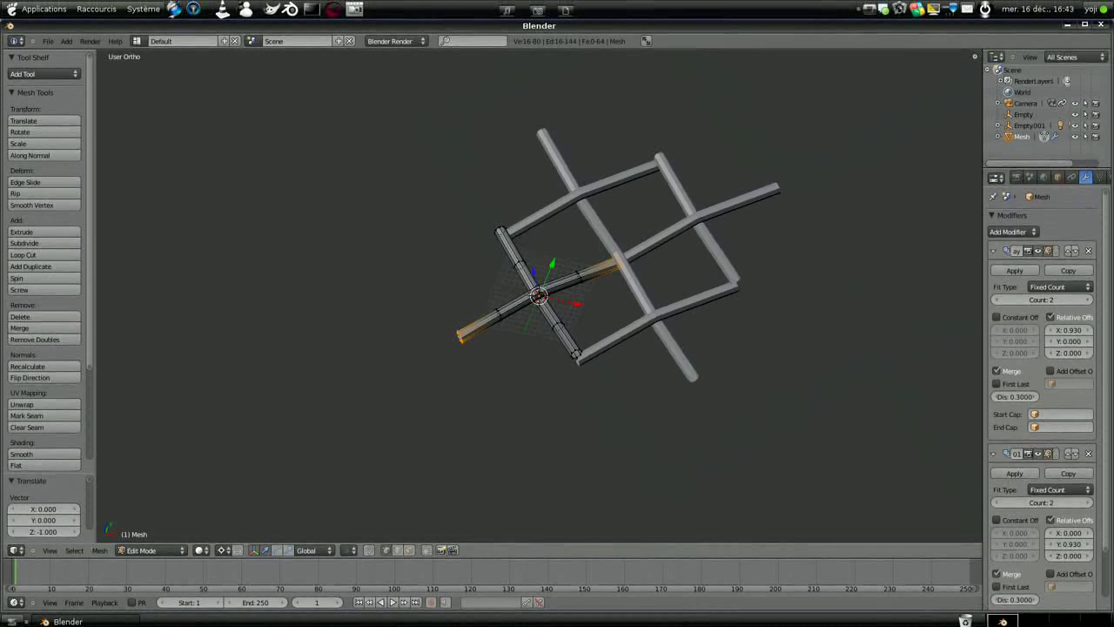
# Step: Raise the copy count of both Array modifiers to 5
pyautogui.click(1088, 299)
pyautogui.click(1088, 299)
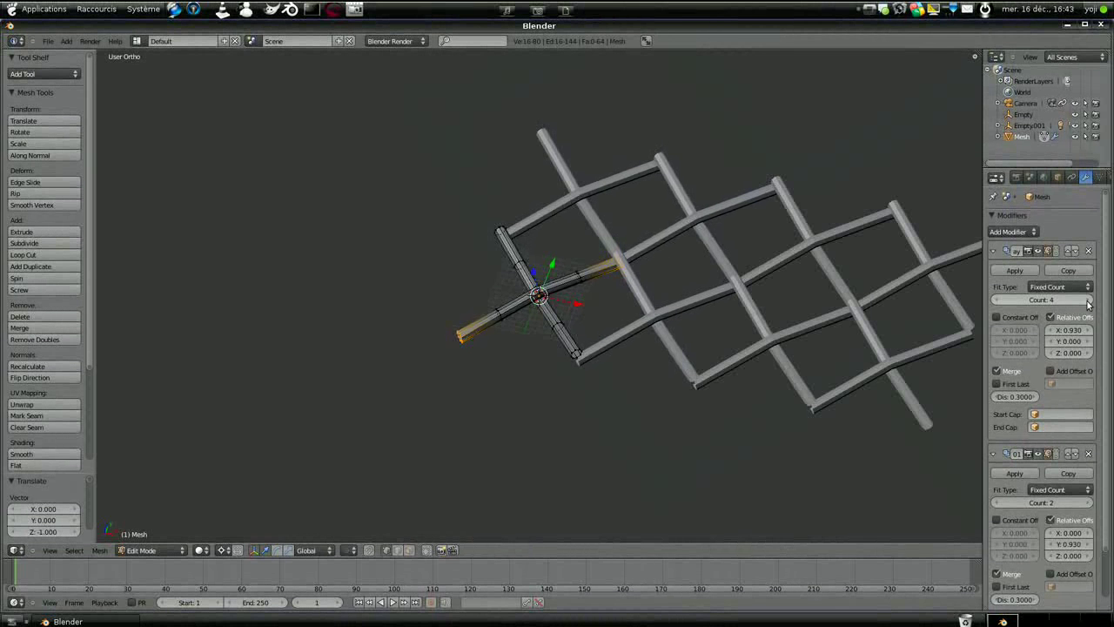
pyautogui.click(1087, 300)
pyautogui.scroll(-3, 923, 400)
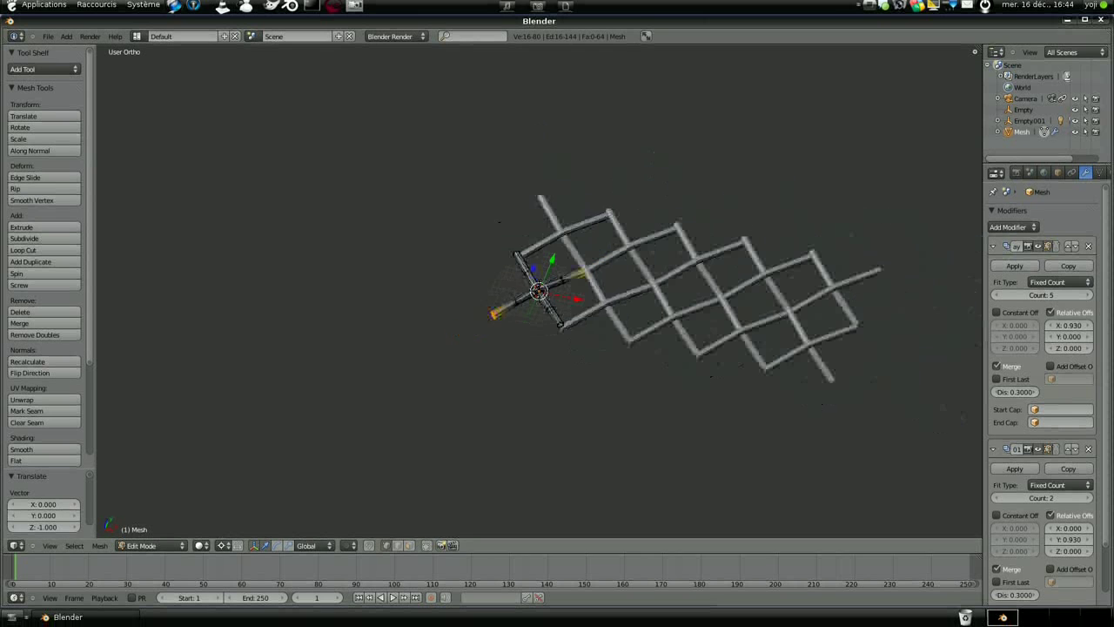
pyautogui.click(1084, 499)
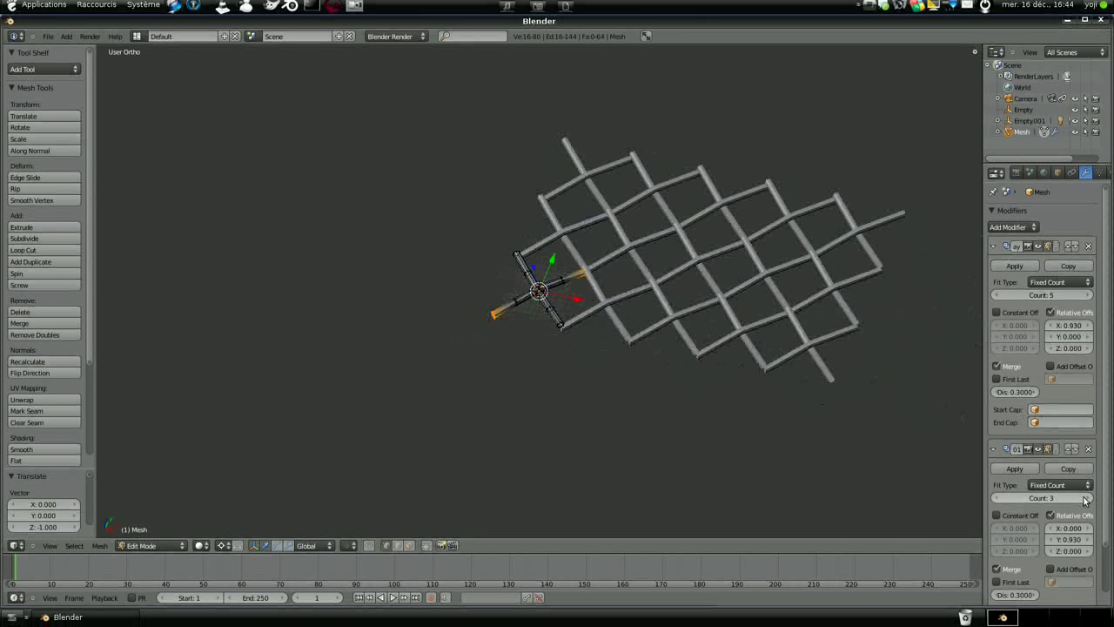
pyautogui.click(1083, 499)
pyautogui.click(1084, 499)
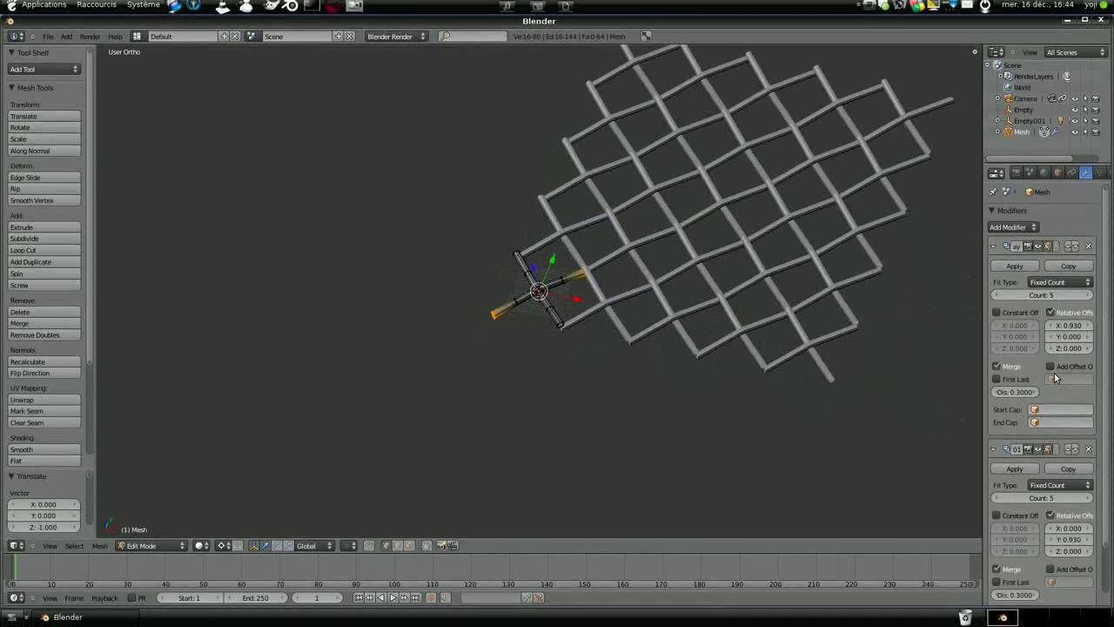
# Step: Set the count to 20 in the first Array modifier and 12 in the second
pyautogui.click(1045, 299)
pyautogui.write('20')
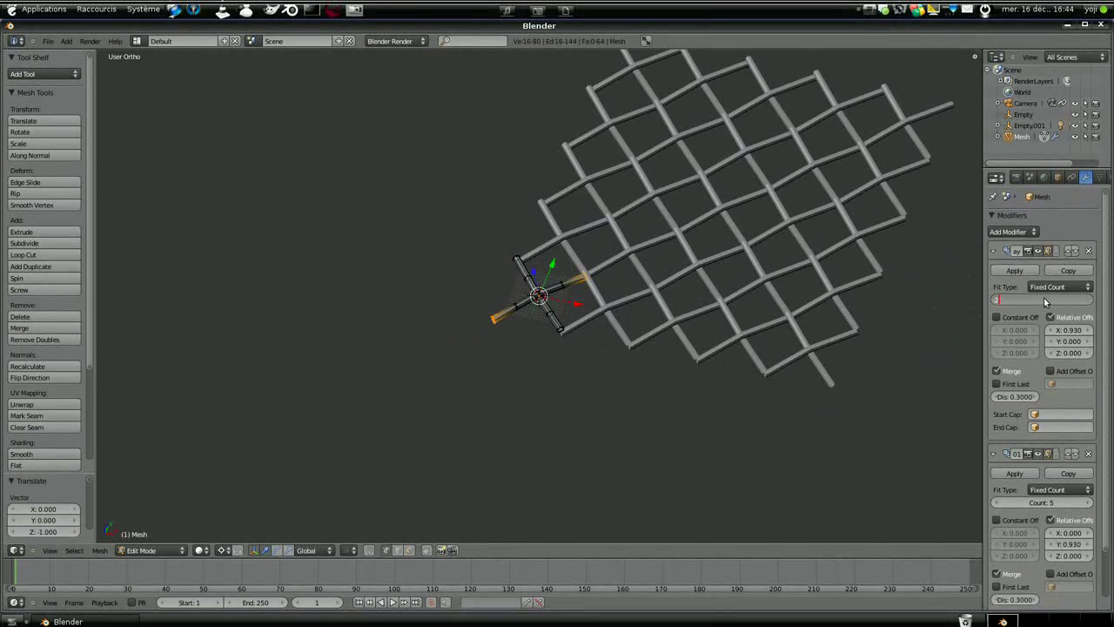
pyautogui.press('Return')
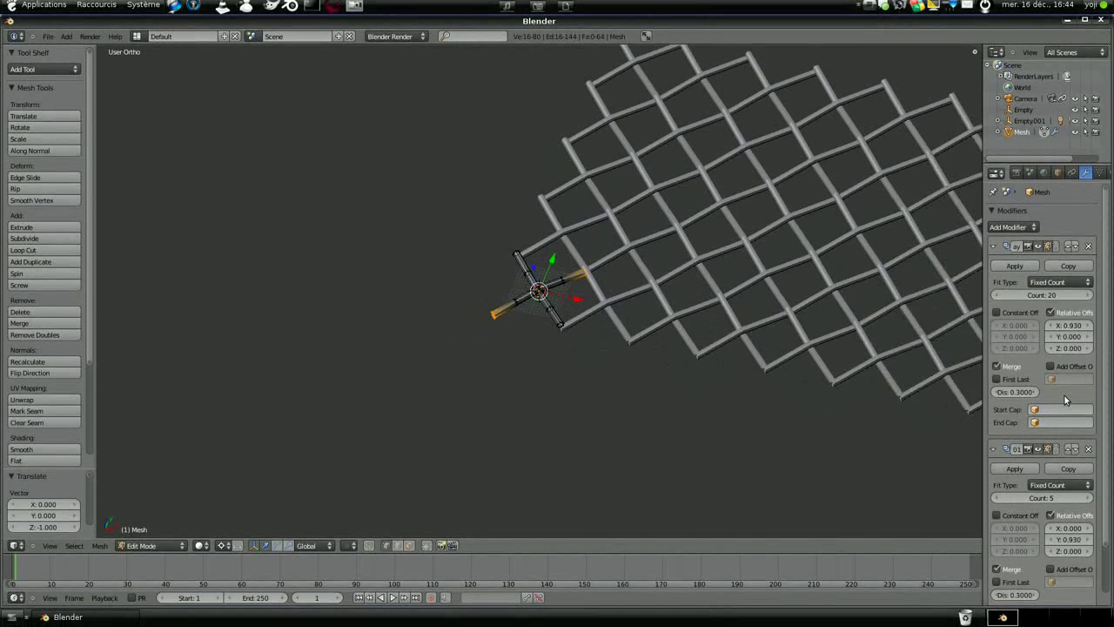
pyautogui.click(1050, 498)
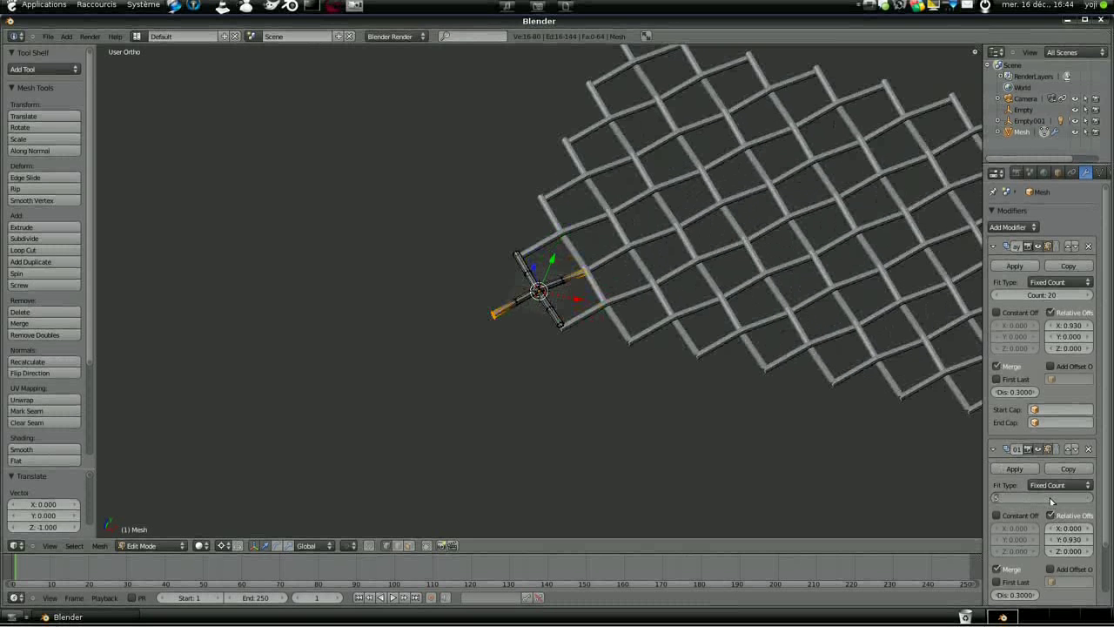
pyautogui.write('12')
pyautogui.press('Return')
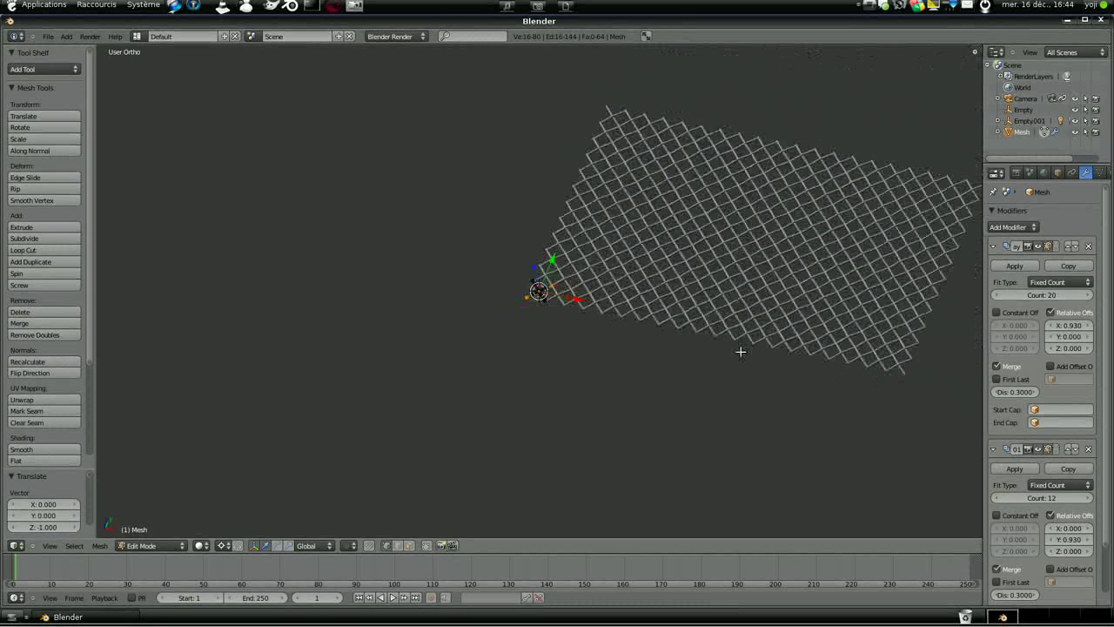
pyautogui.scroll(-5, 697, 340)
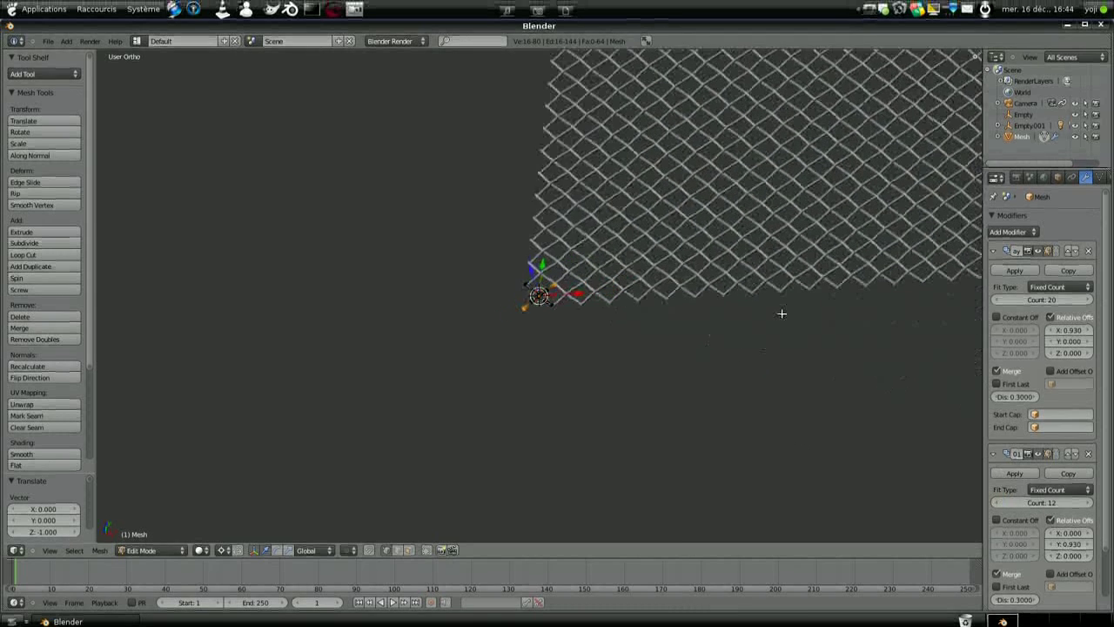
# Step: Return to Object Mode and apply both Array modifiers to the wire mesh
pyautogui.press('Tab')
pyautogui.scroll(1, 714, 306)
pyautogui.scroll(2, 704, 310)
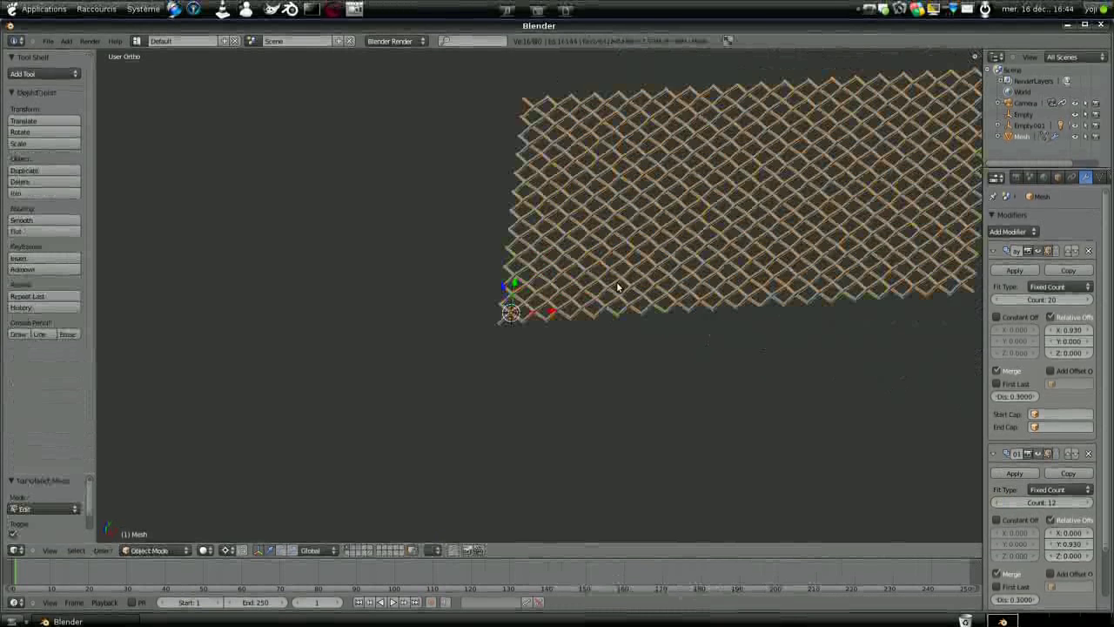
pyautogui.keyDown('shift'); pyautogui.moveTo(646, 275); pyautogui.dragTo(553, 356, button='middle'); pyautogui.keyUp('shift')
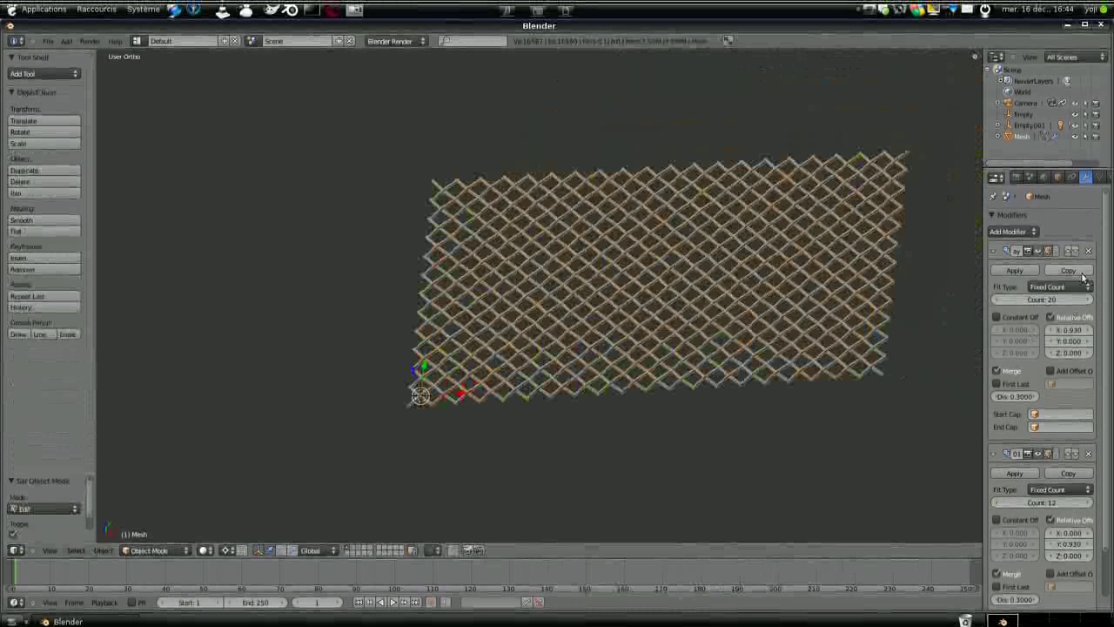
pyautogui.click(1016, 270)
pyautogui.click(1016, 271)
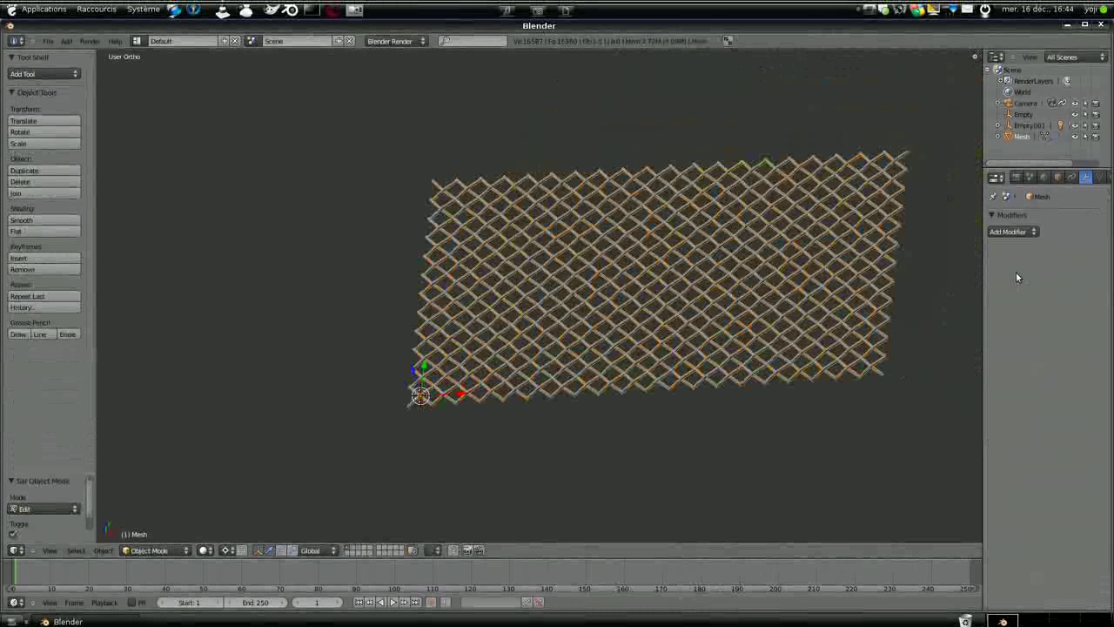
# Step: Select all of the wire mesh's geometry in Edit Mode and scale it down to about 0.072
pyautogui.scroll(-3, 522, 322)
pyautogui.scroll(3, 523, 323)
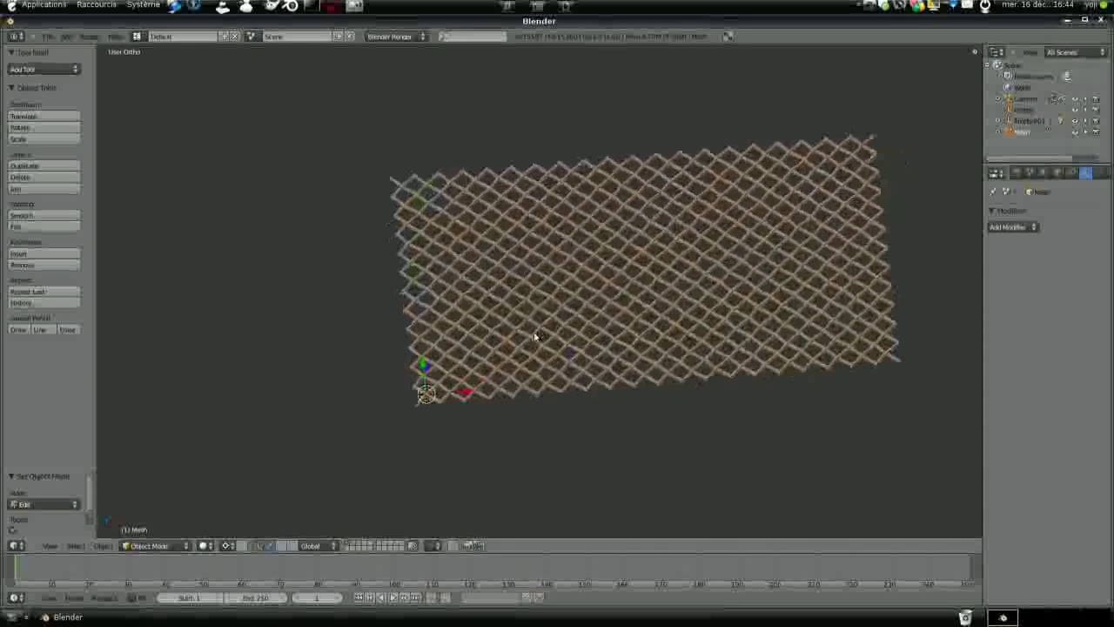
pyautogui.scroll(3, 534, 348)
pyautogui.scroll(-3, 592, 277)
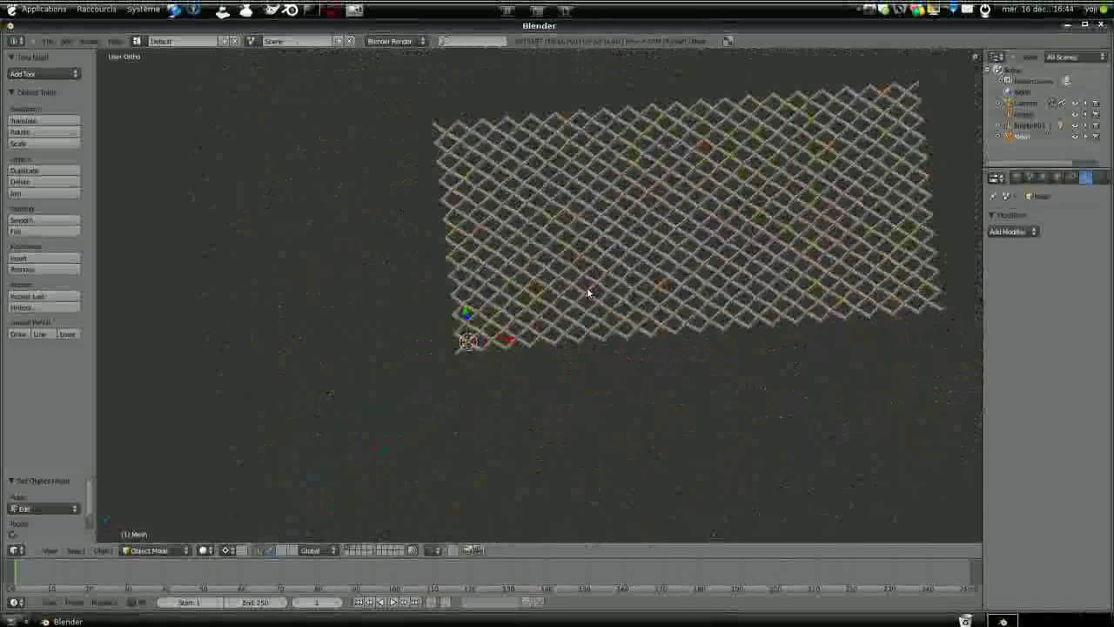
pyautogui.rightClick(588, 293)
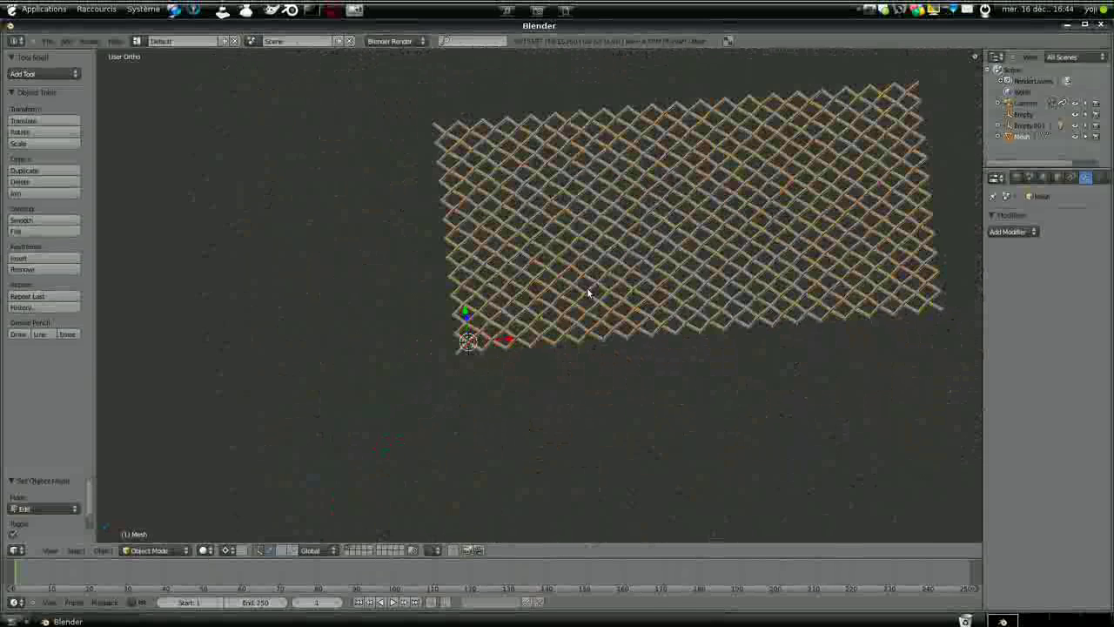
pyautogui.press('Tab')
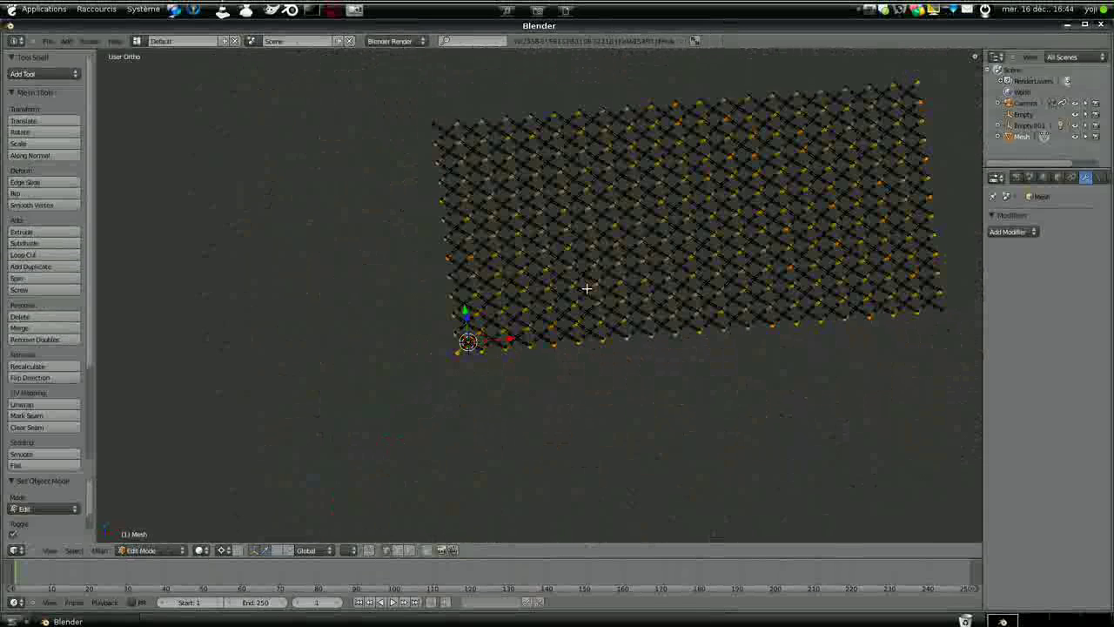
pyautogui.press('a')
pyautogui.press('a')
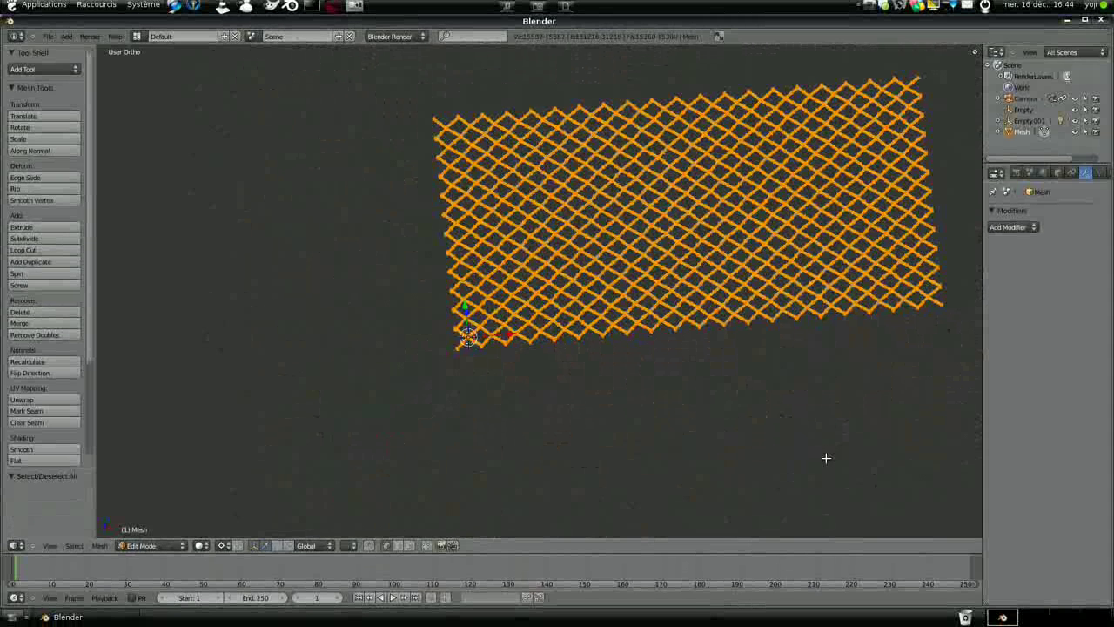
pyautogui.press('s')
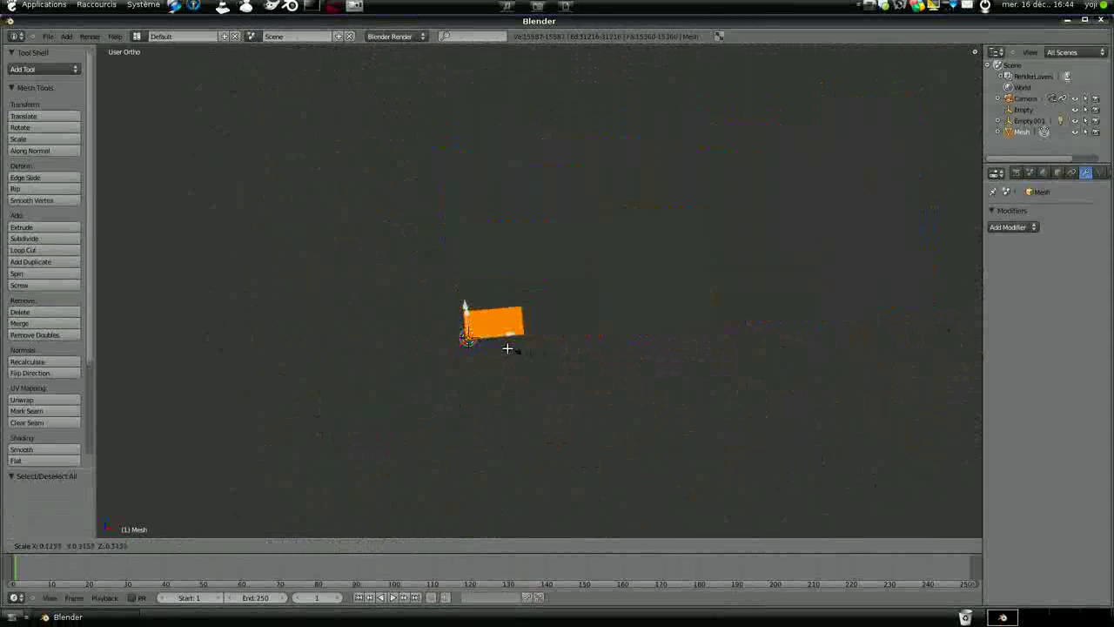
pyautogui.click(499, 340)
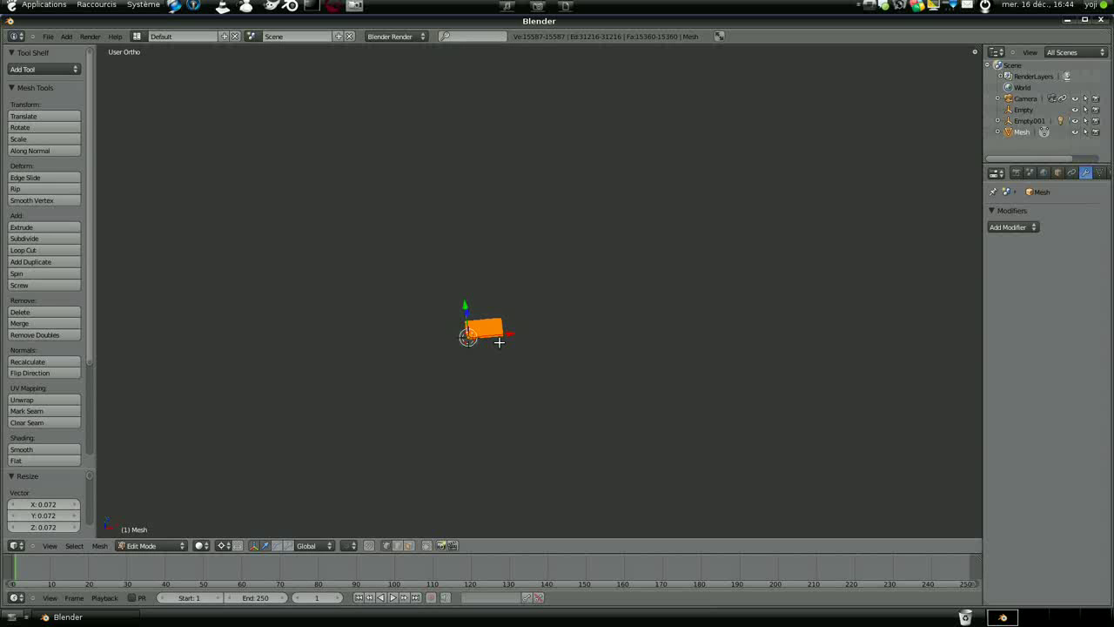
# Step: Move the whole mesh geometry about 0.727 along X to align its edge with the origin, and return to Object Mode
pyautogui.press('KP_Decimal')
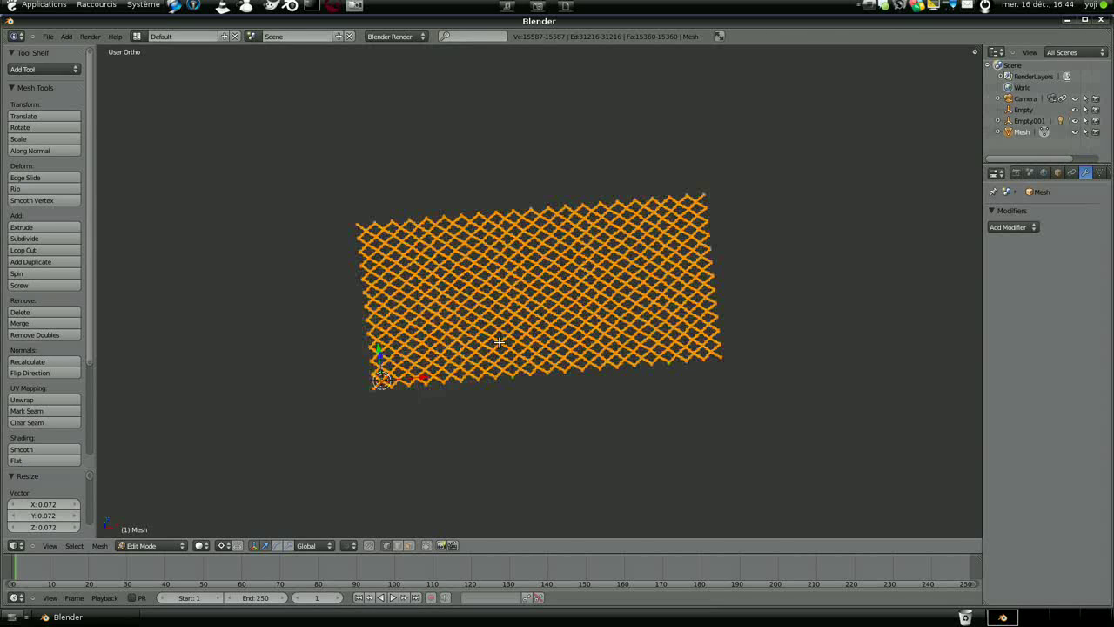
pyautogui.scroll(3, 499, 342)
pyautogui.scroll(-1, 492, 346)
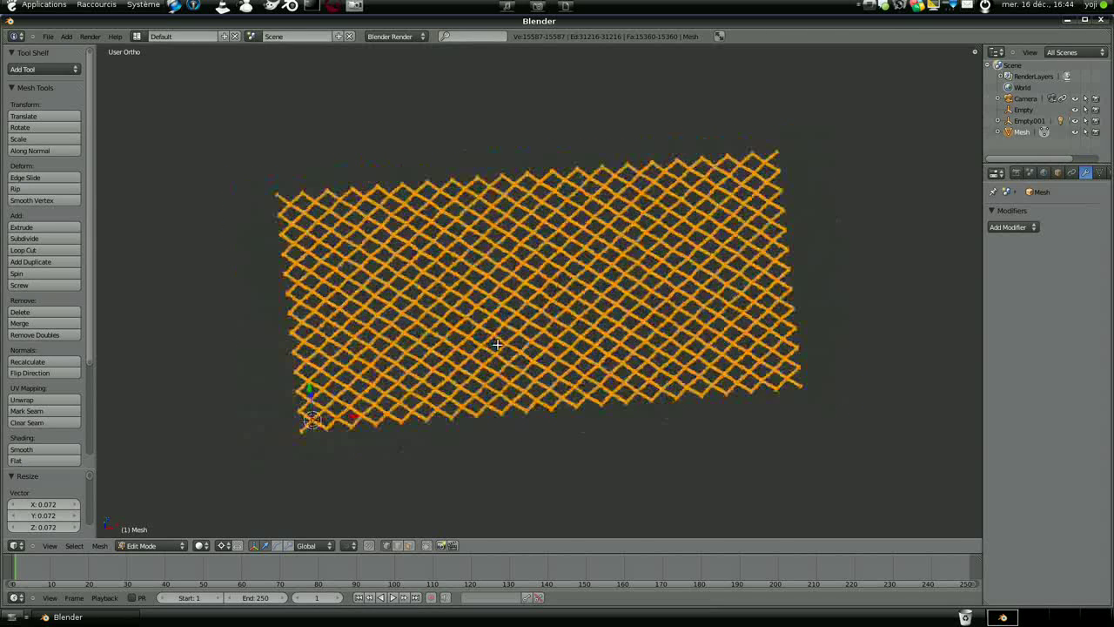
pyautogui.moveTo(488, 348); pyautogui.dragTo(450, 403, button='middle')
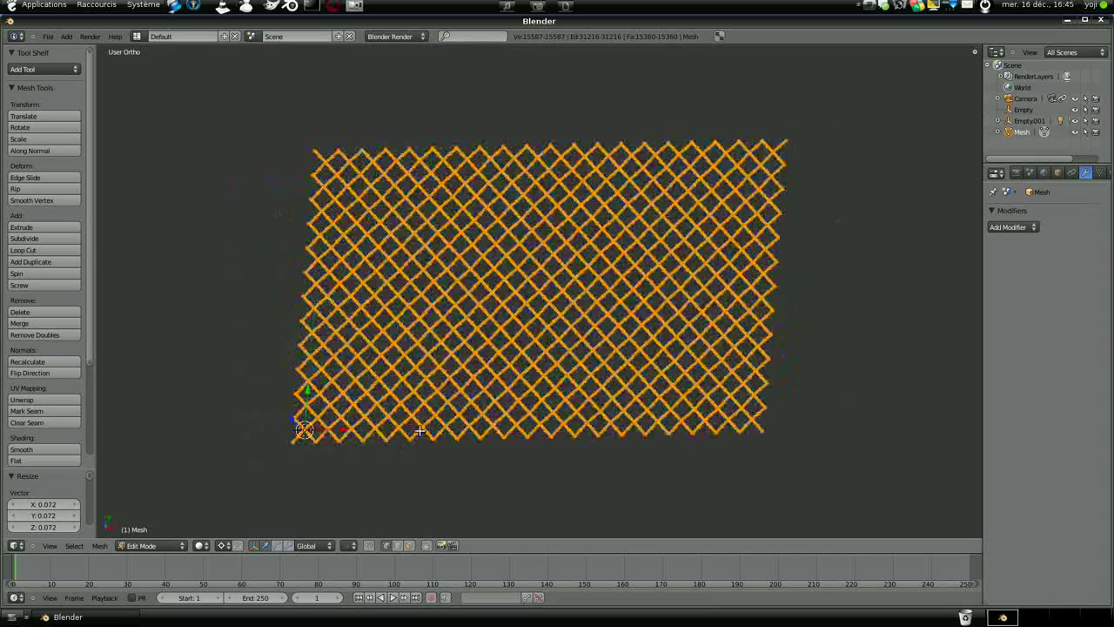
pyautogui.press('KP_7')
pyautogui.scroll(2, 419, 431)
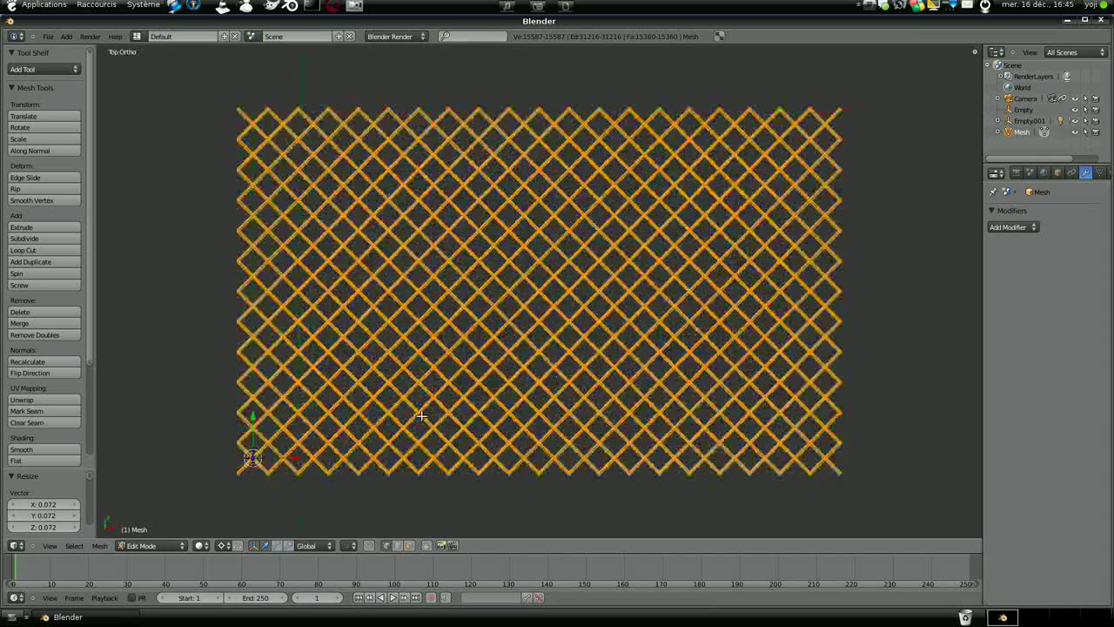
pyautogui.keyDown('shift'); pyautogui.moveTo(419, 430); pyautogui.dragTo(649, 380, button='middle'); pyautogui.keyUp('shift')
pyautogui.press('g')
pyautogui.press('x')
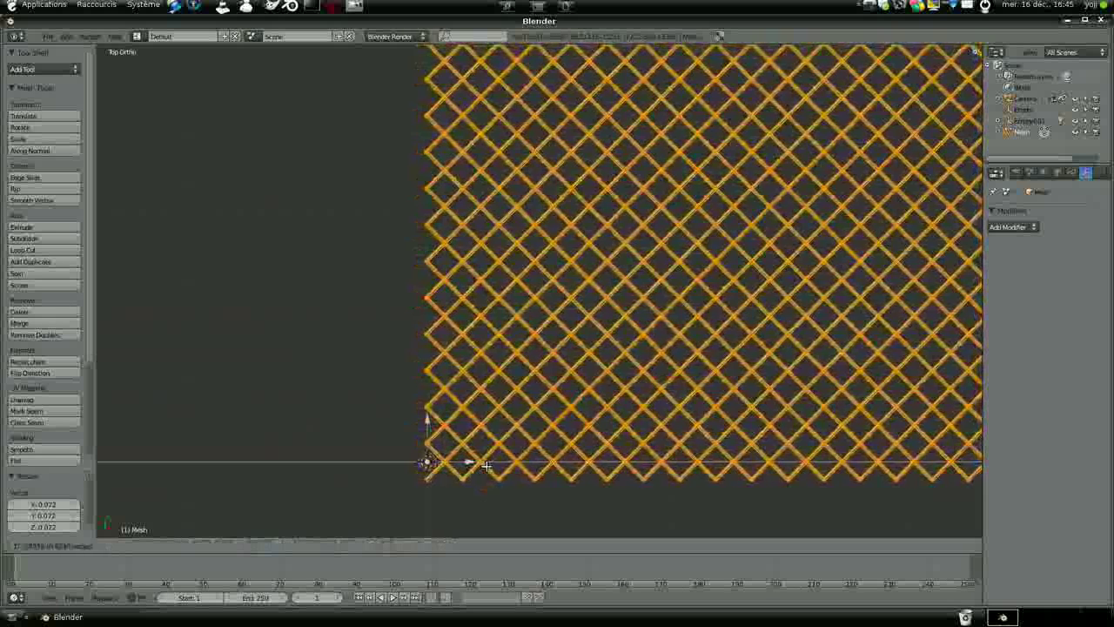
pyautogui.click(470, 462)
pyautogui.scroll(-4, 497, 408)
pyautogui.scroll(3, 497, 408)
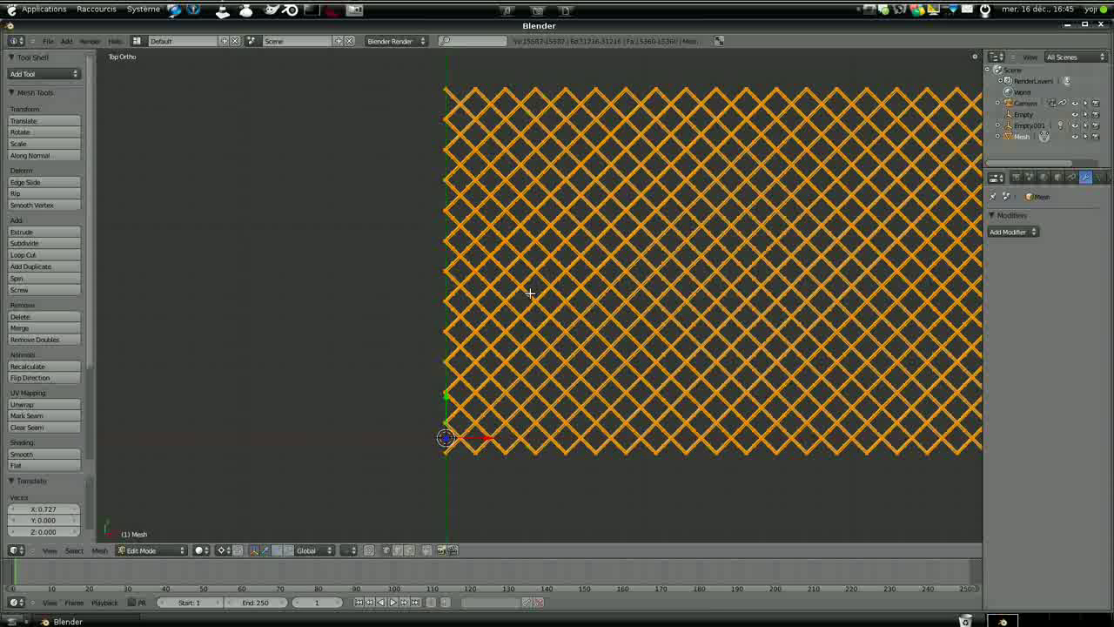
pyautogui.press('Tab')
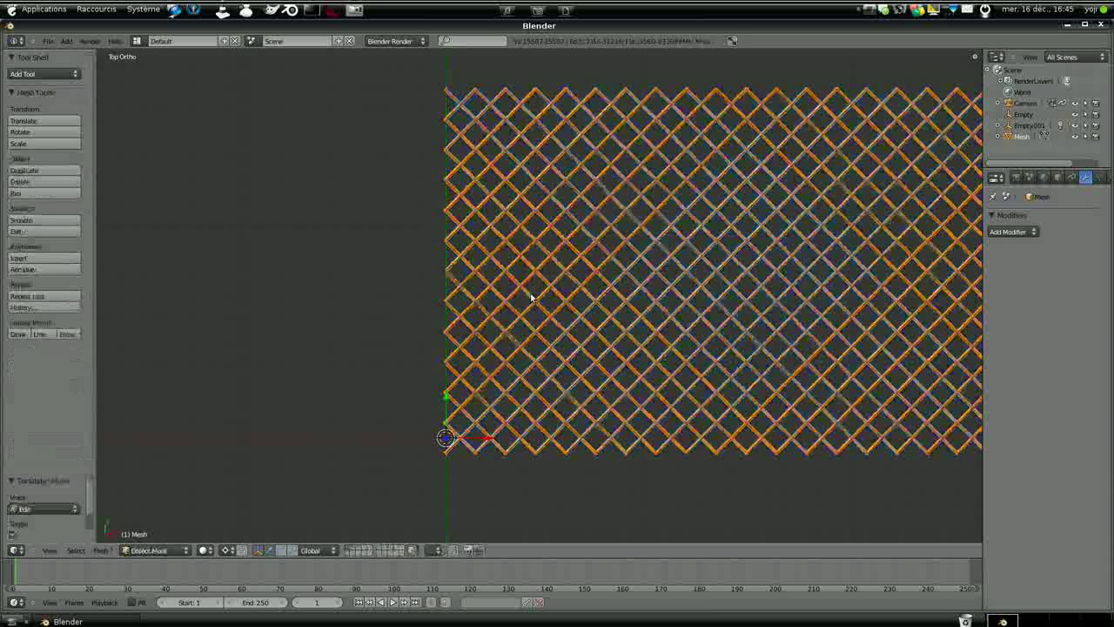
# Step: Add a cube at the 3D cursor on the corner of the wire mesh
pyautogui.scroll(2, 525, 319)
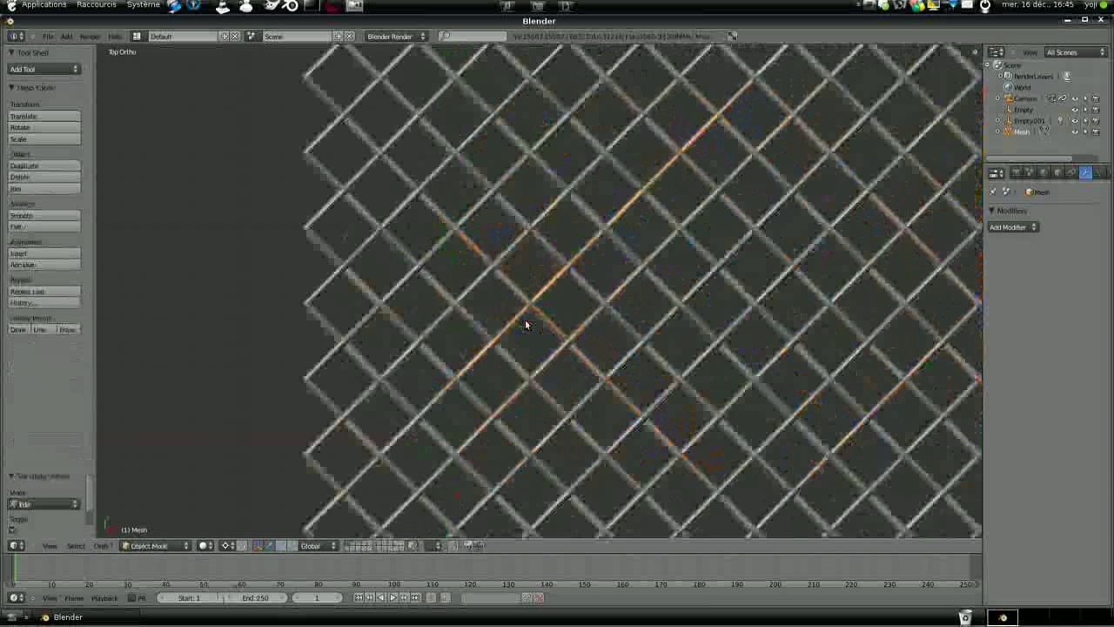
pyautogui.press('F4')
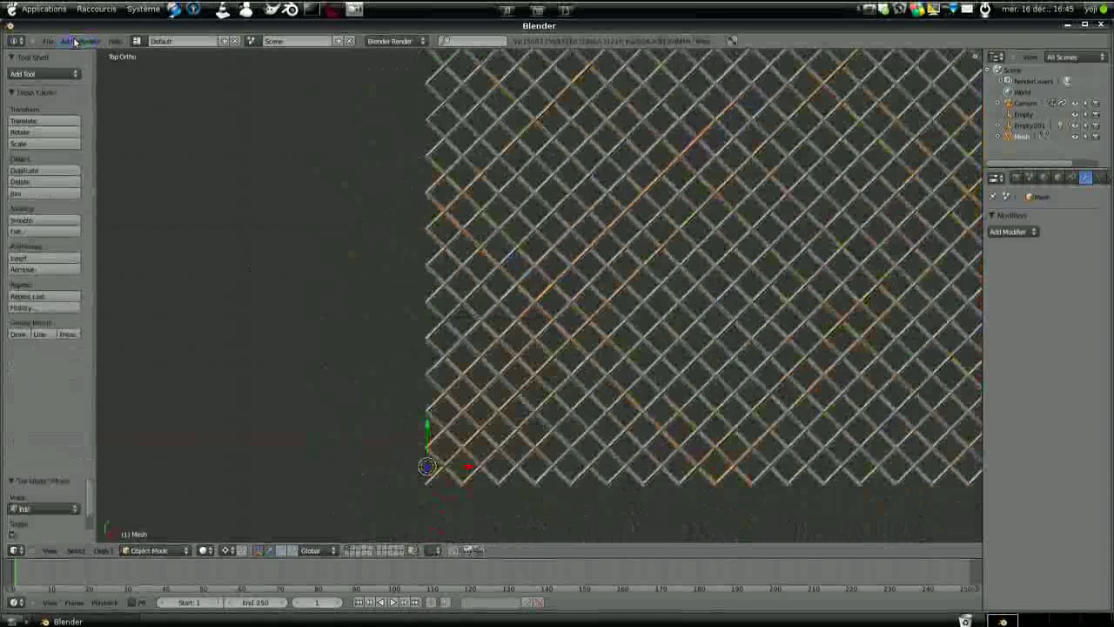
pyautogui.click(69, 36)
pyautogui.moveTo(77, 53)
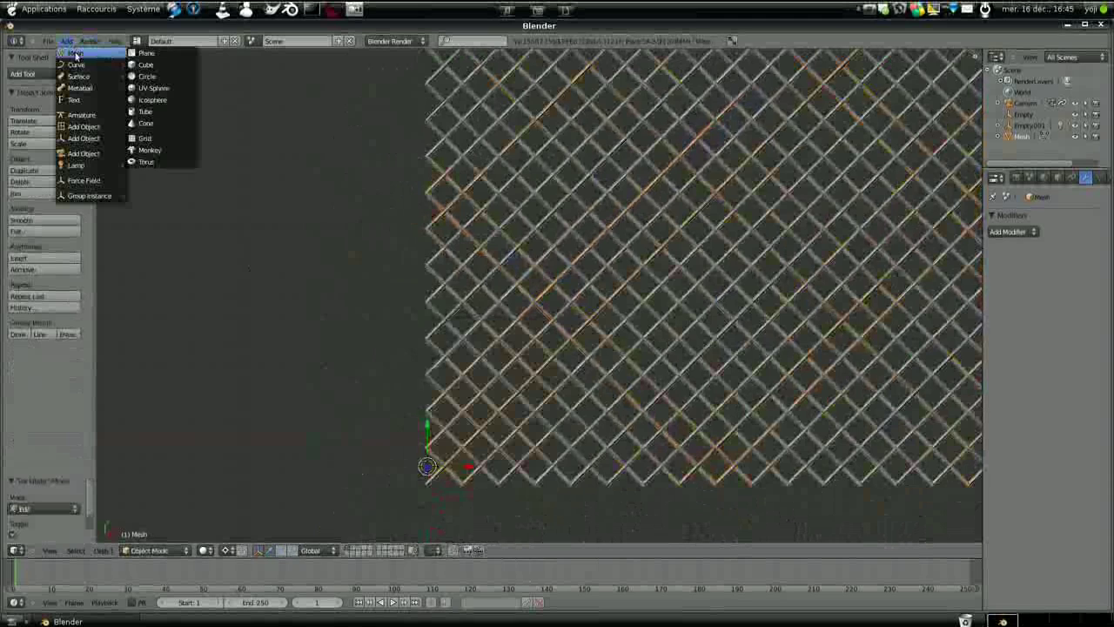
pyautogui.click(154, 64)
pyautogui.scroll(-3, 473, 288)
pyautogui.scroll(3, 530, 351)
pyautogui.moveTo(531, 350); pyautogui.dragTo(550, 193, button='middle')
pyautogui.scroll(2, 557, 368)
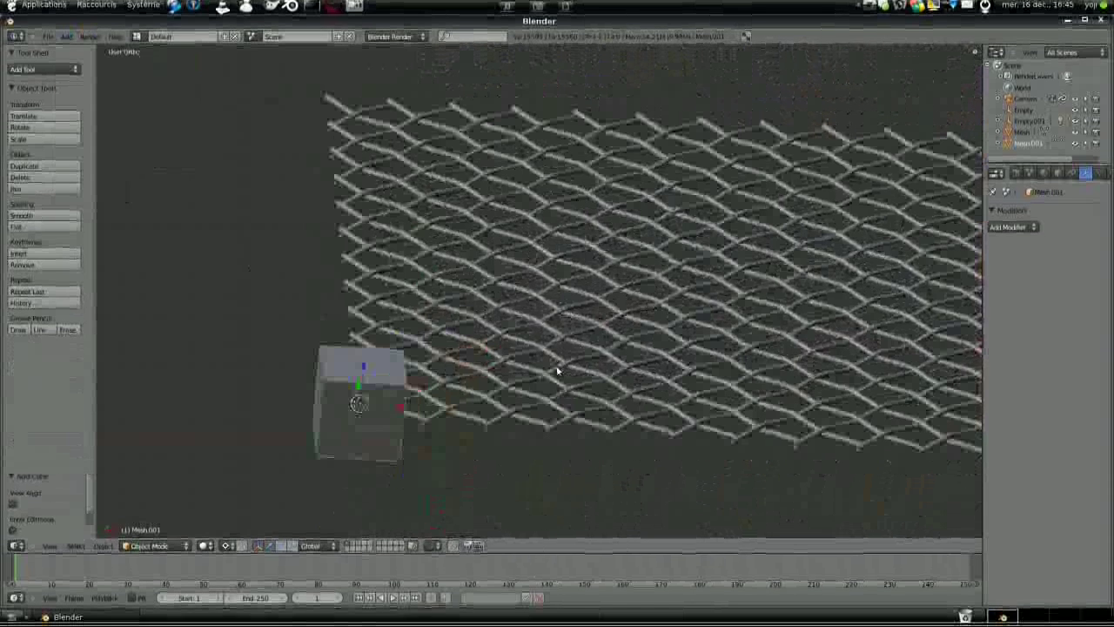
# Step: Scale the new cube's geometry down uniformly to about 0.547 in Edit Mode
pyautogui.press('Tab')
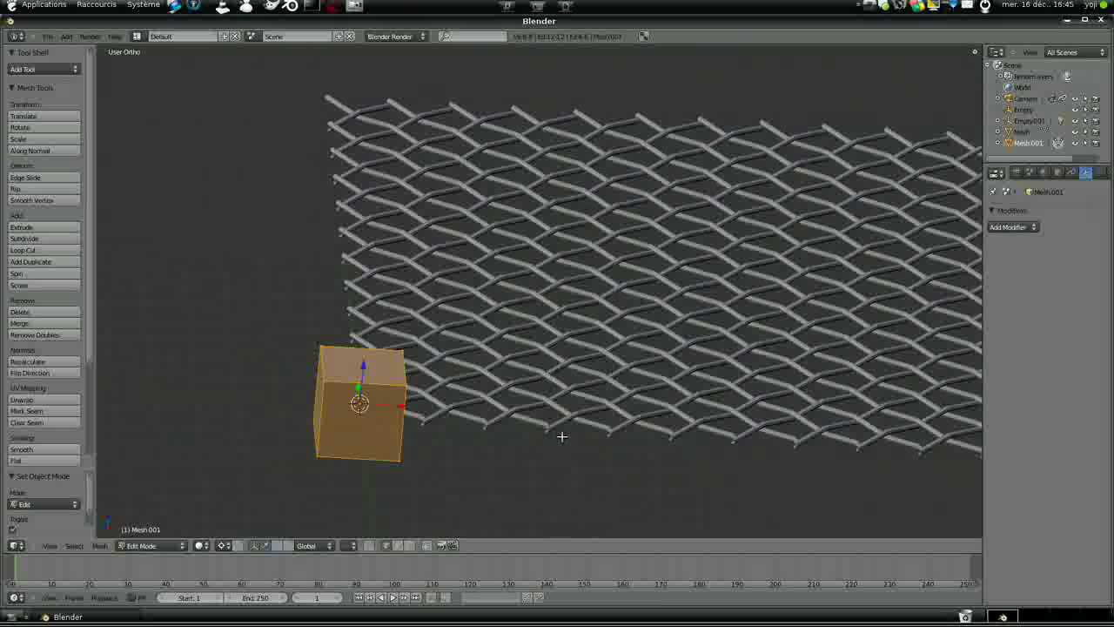
pyautogui.press('s')
pyautogui.click(476, 442)
pyautogui.moveTo(475, 443); pyautogui.dragTo(437, 517, button='middle')
# Step: Scale the cube separately along Y, X and Z into a flat block at the wire mesh's corner
pyautogui.click(266, 546)
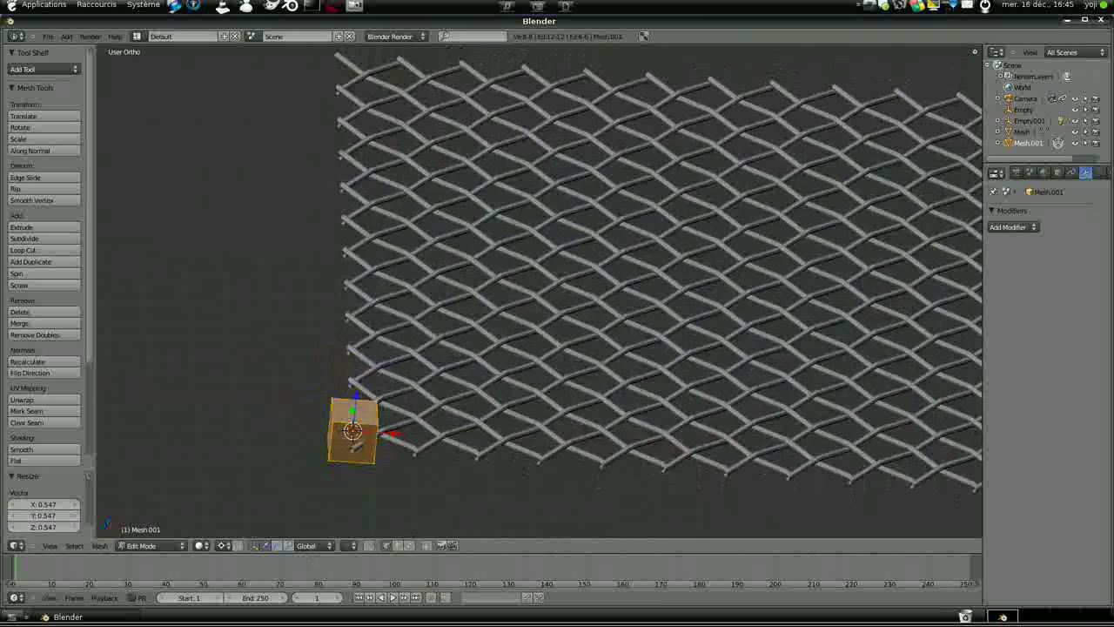
pyautogui.keyDown('shift'); pyautogui.click(277, 545); pyautogui.keyUp('shift')
pyautogui.press('s')
pyautogui.press('y')
pyautogui.click(354, 421)
pyautogui.moveTo(354, 421); pyautogui.dragTo(371, 403, button='middle')
pyautogui.press('s')
pyautogui.press('x')
pyautogui.click(339, 448)
pyautogui.press('s')
pyautogui.press('z')
pyautogui.click(304, 417)
pyautogui.moveTo(416, 397); pyautogui.dragTo(672, 173, button='middle')
pyautogui.scroll(4, 445, 403)
pyautogui.keyDown('shift'); pyautogui.moveTo(514, 336); pyautogui.dragTo(667, 298, button='middle'); pyautogui.keyUp('shift')
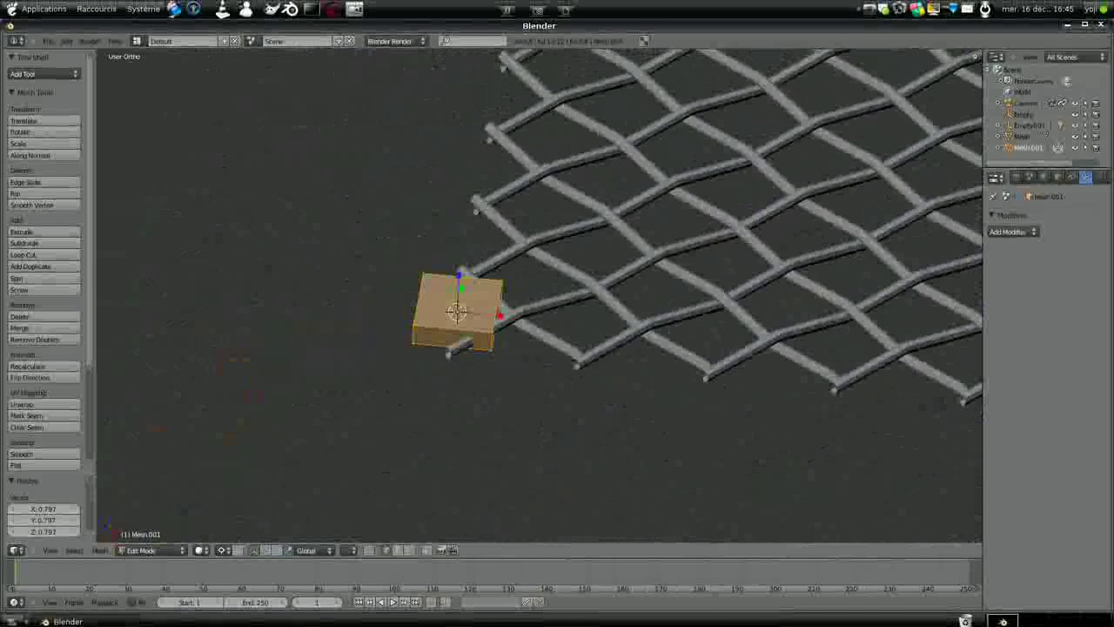
# Step: Add two centred loop cuts to divide the flat block into three lengthwise strips
pyautogui.press('a')
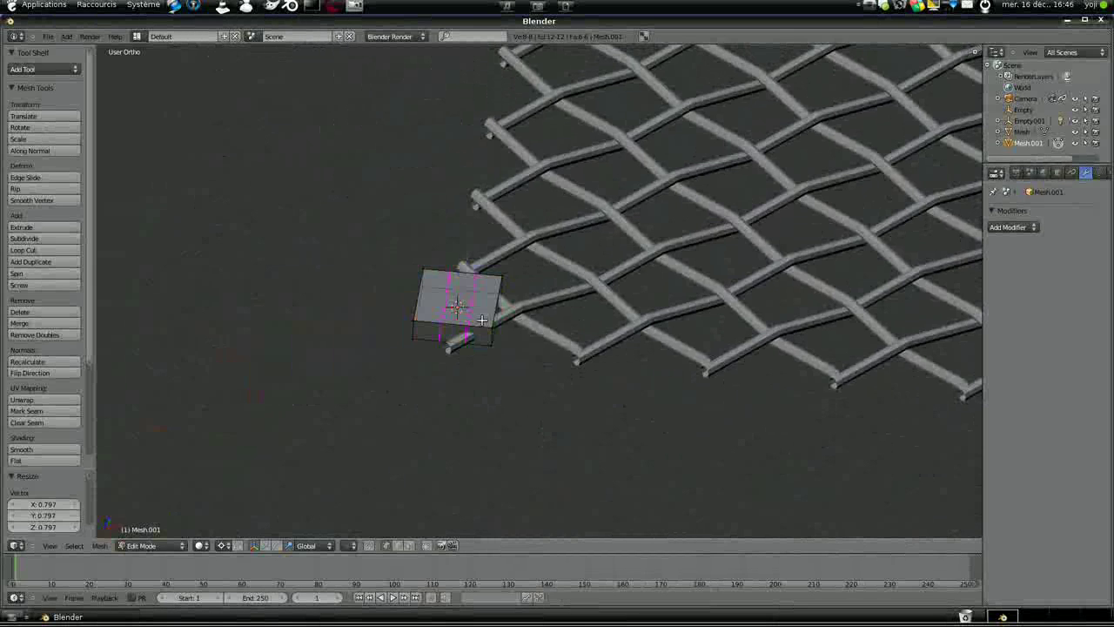
pyautogui.click(481, 321)
pyautogui.rightClick(481, 321)
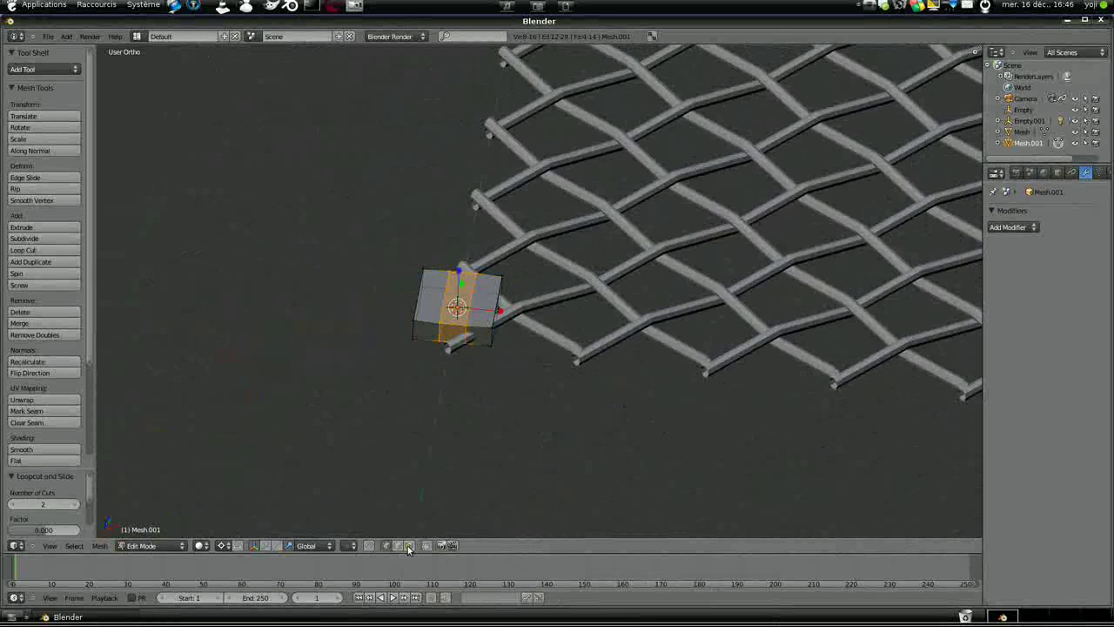
# Step: Extrude the block's middle top face about 0.379 along its normal
pyautogui.click(409, 546)
pyautogui.rightClick(458, 300)
pyautogui.moveTo(458, 300); pyautogui.dragTo(507, 283, button='middle')
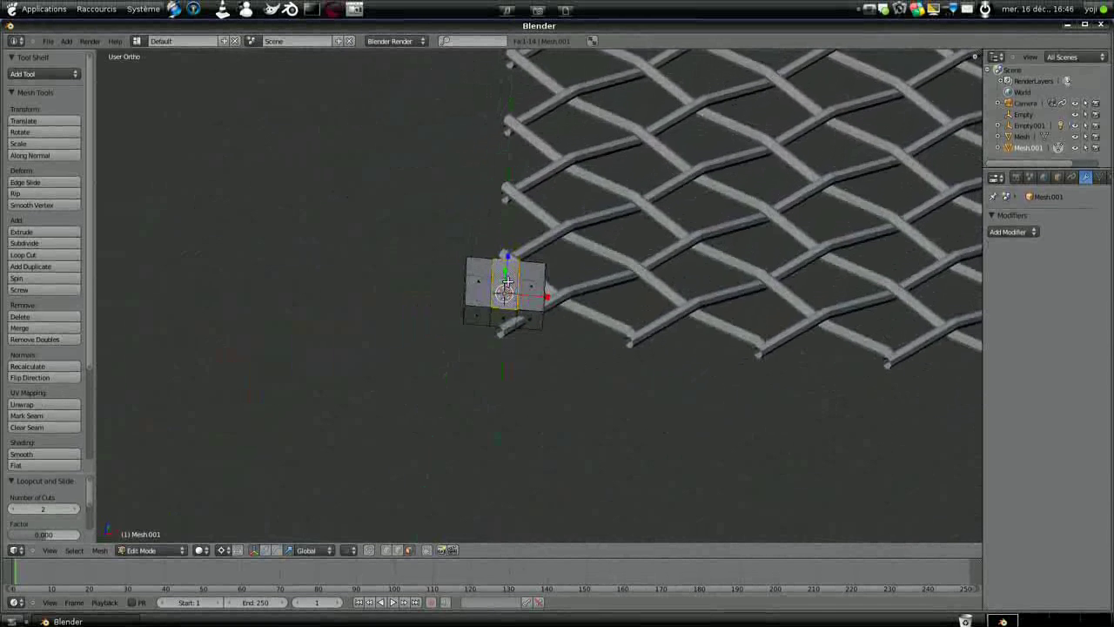
pyautogui.press('e')
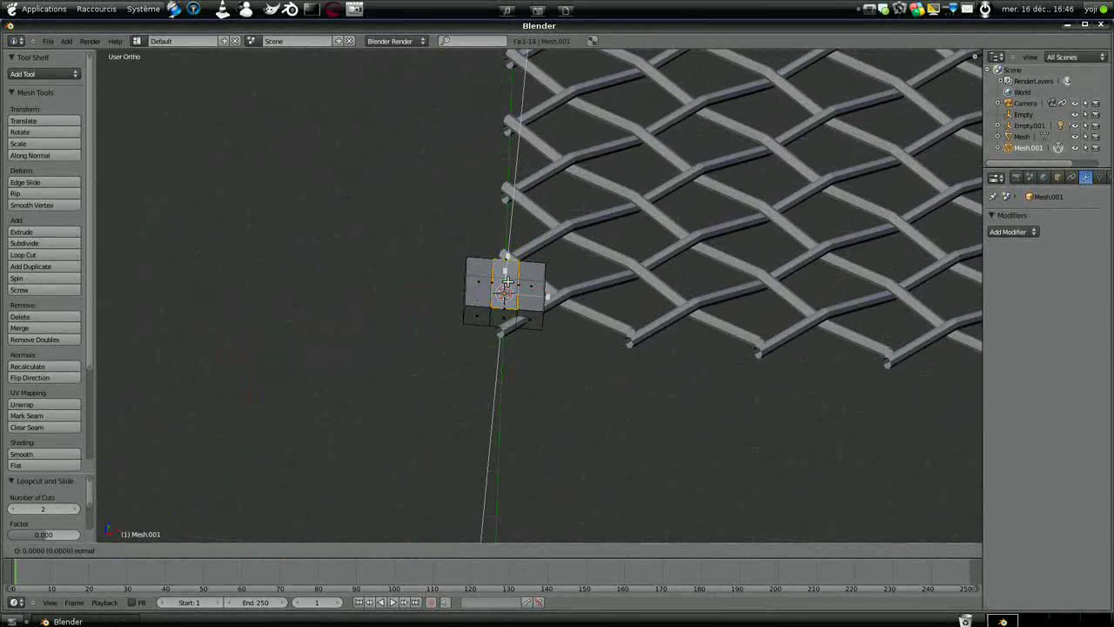
pyautogui.click(512, 240)
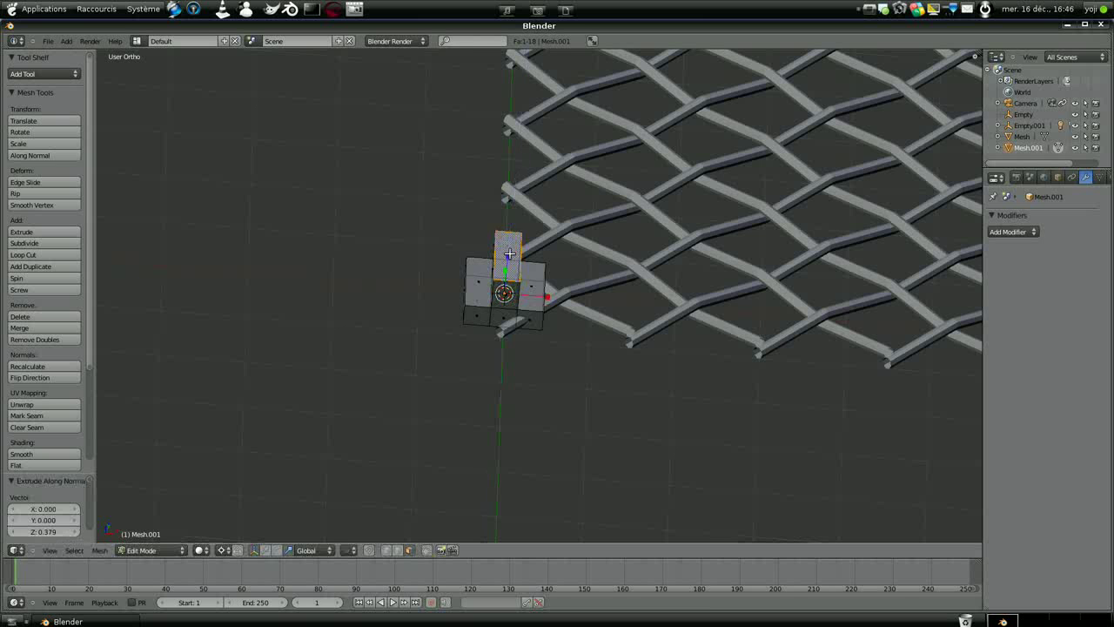
pyautogui.scroll(-3, 522, 283)
pyautogui.moveTo(523, 281); pyautogui.dragTo(525, 286, button='middle')
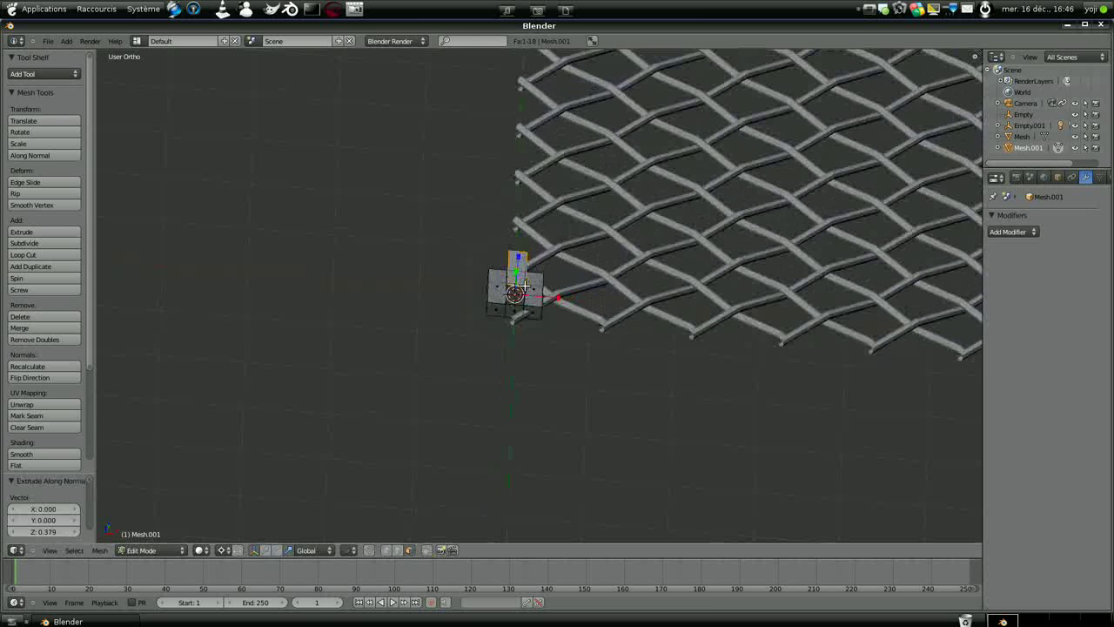
# Step: Select the vertices at the block's mesh-side end in top view and move them about 16.867 along Y
pyautogui.press('KP_7')
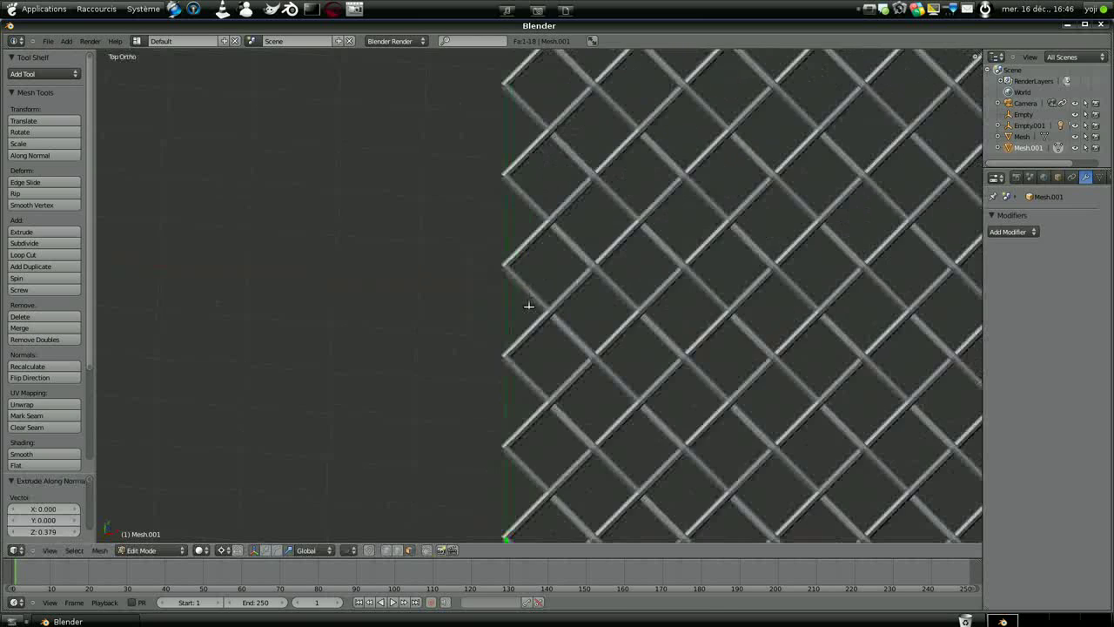
pyautogui.scroll(-2, 525, 287)
pyautogui.press('KP_Decimal')
pyautogui.scroll(-12, 530, 310)
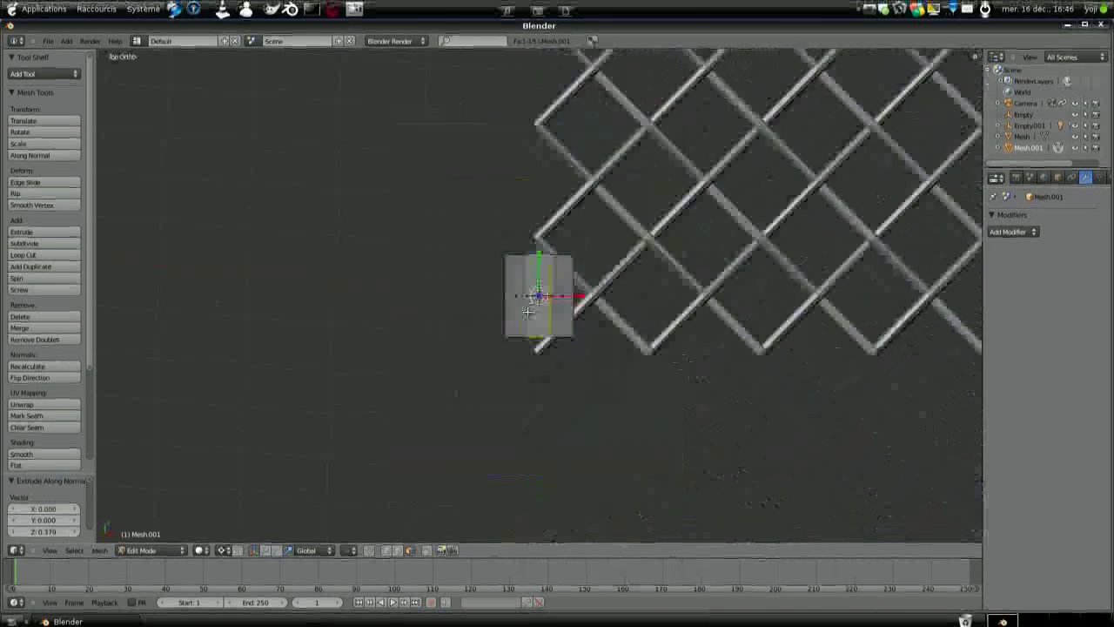
pyautogui.scroll(2, 531, 301)
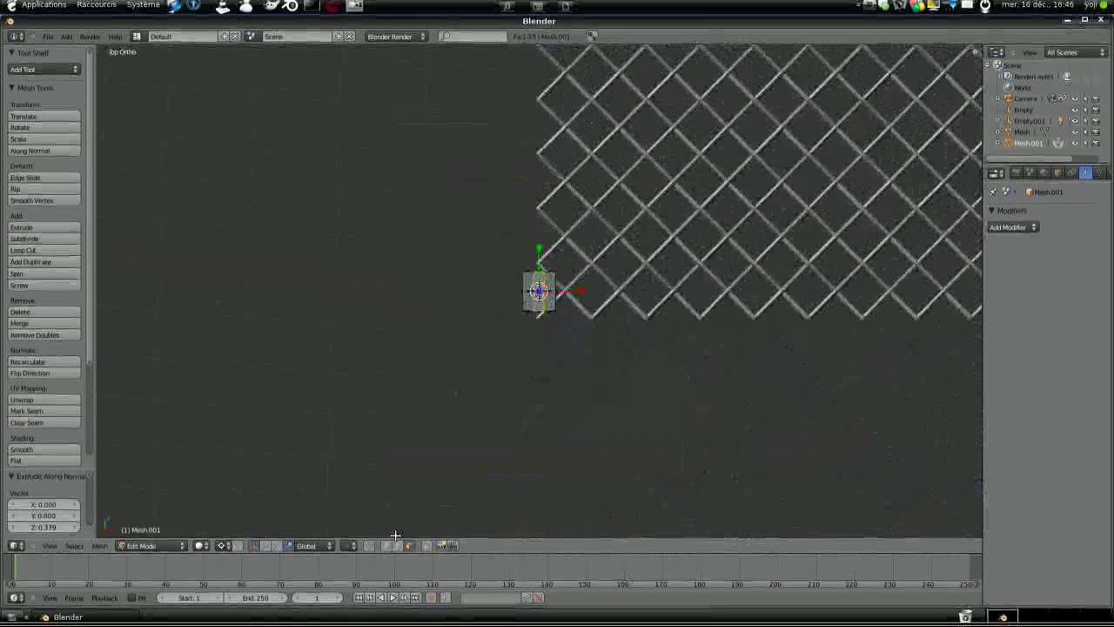
pyautogui.scroll(3, 539, 386)
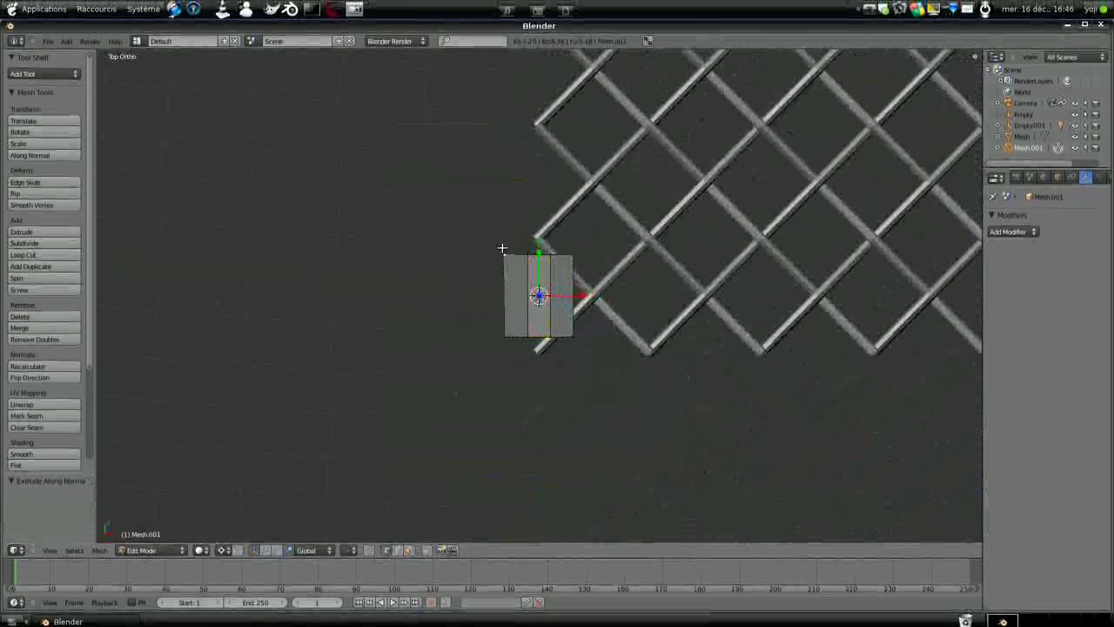
pyautogui.press('b')
pyautogui.moveTo(505, 241); pyautogui.dragTo(587, 276)
pyautogui.scroll(-5, 587, 278)
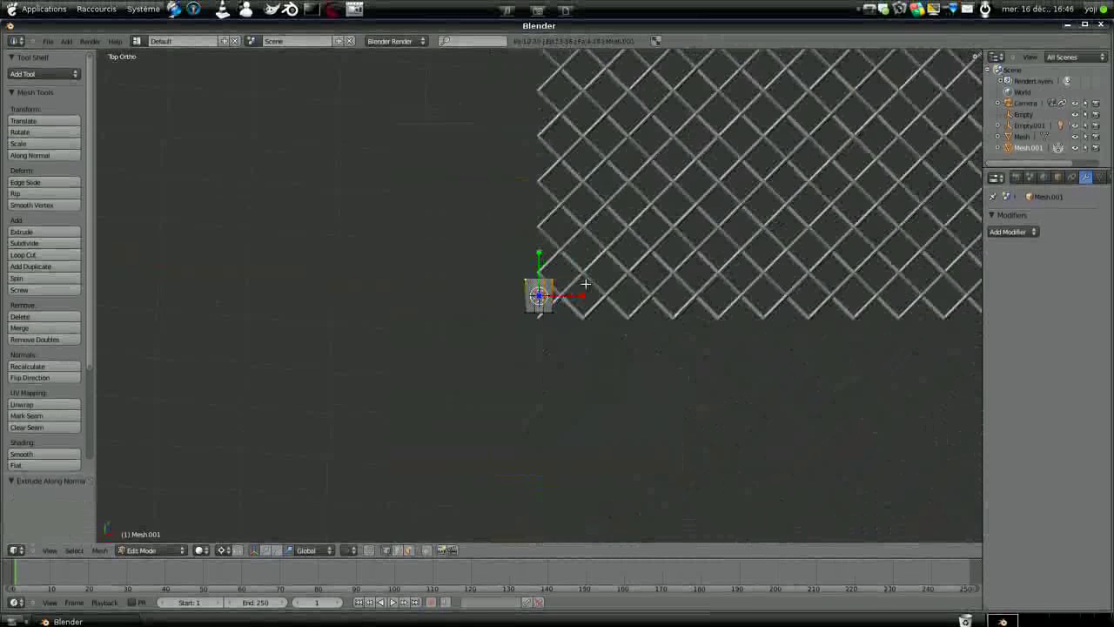
pyautogui.scroll(-3, 586, 284)
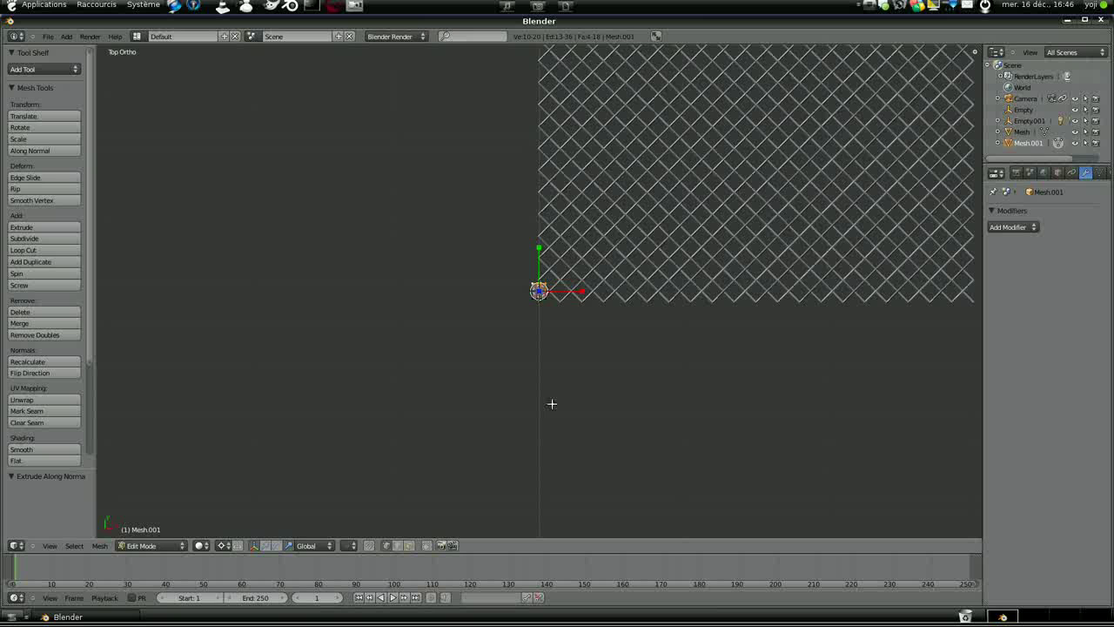
pyautogui.press('g')
pyautogui.press('y')
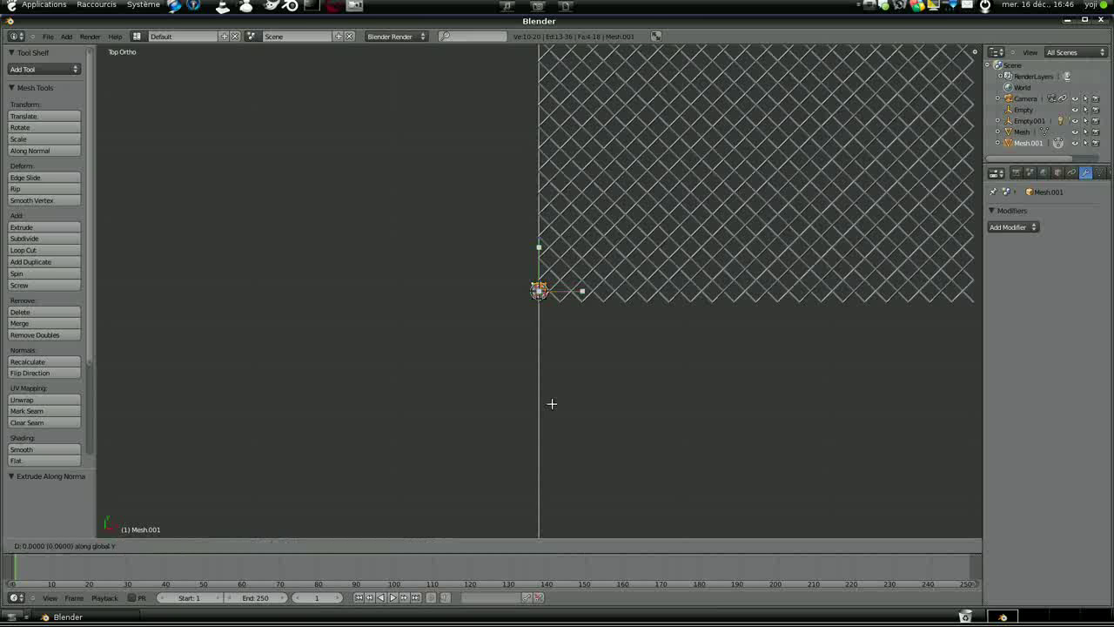
pyautogui.click(583, 214)
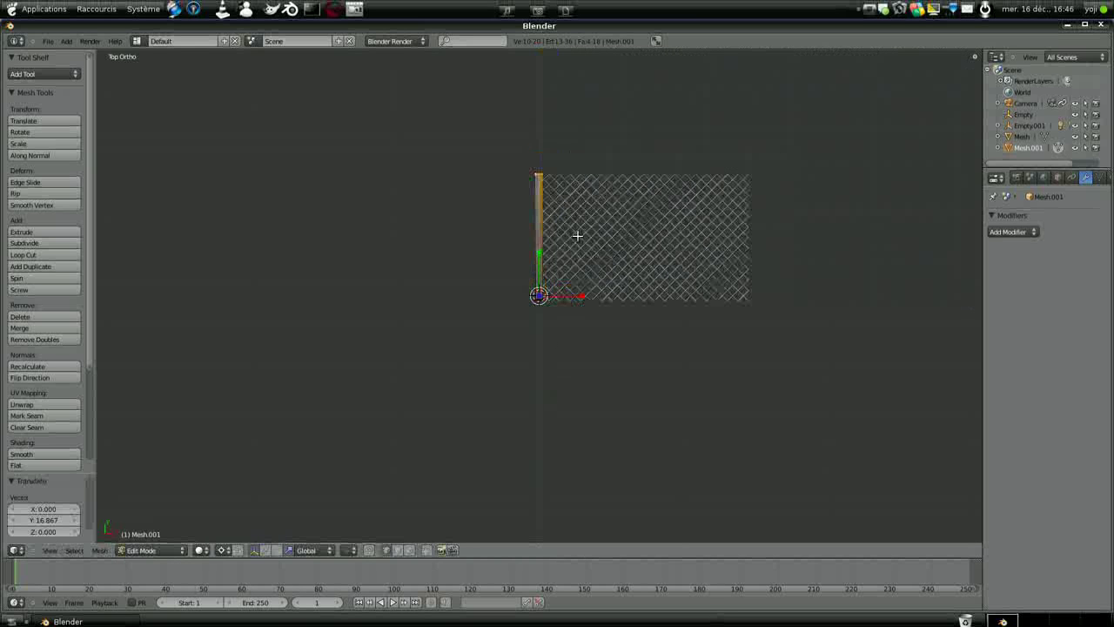
# Step: Extend the same end of the bar about 1.669 further along Y, past the wire mesh's far edge
pyautogui.scroll(1, 577, 235)
pyautogui.press('g')
pyautogui.press('y')
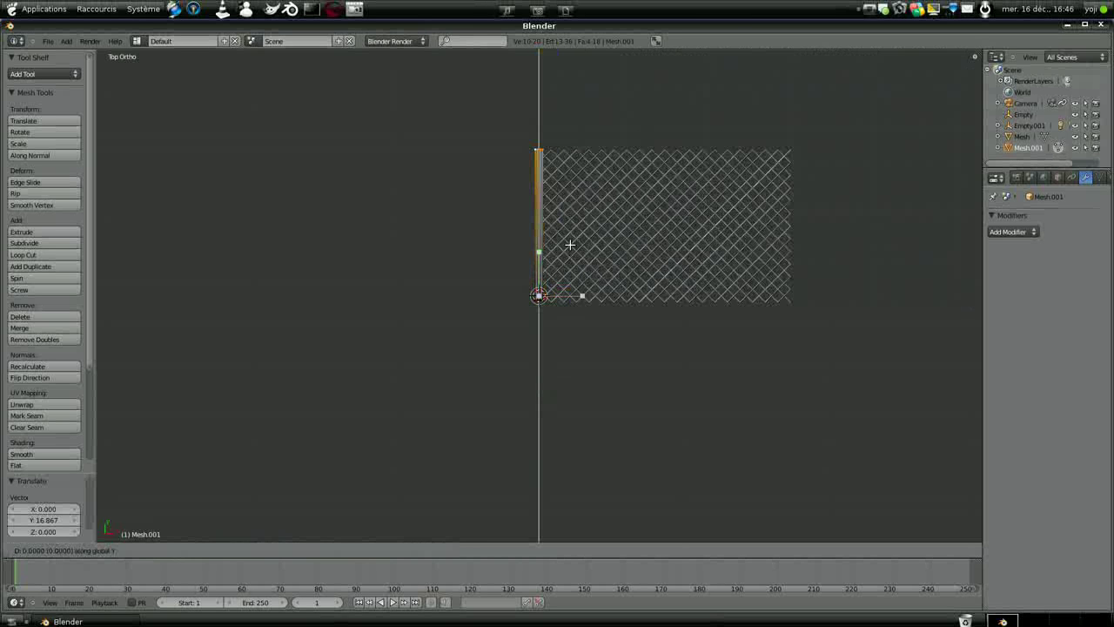
pyautogui.click(572, 229)
pyautogui.scroll(3, 540, 298)
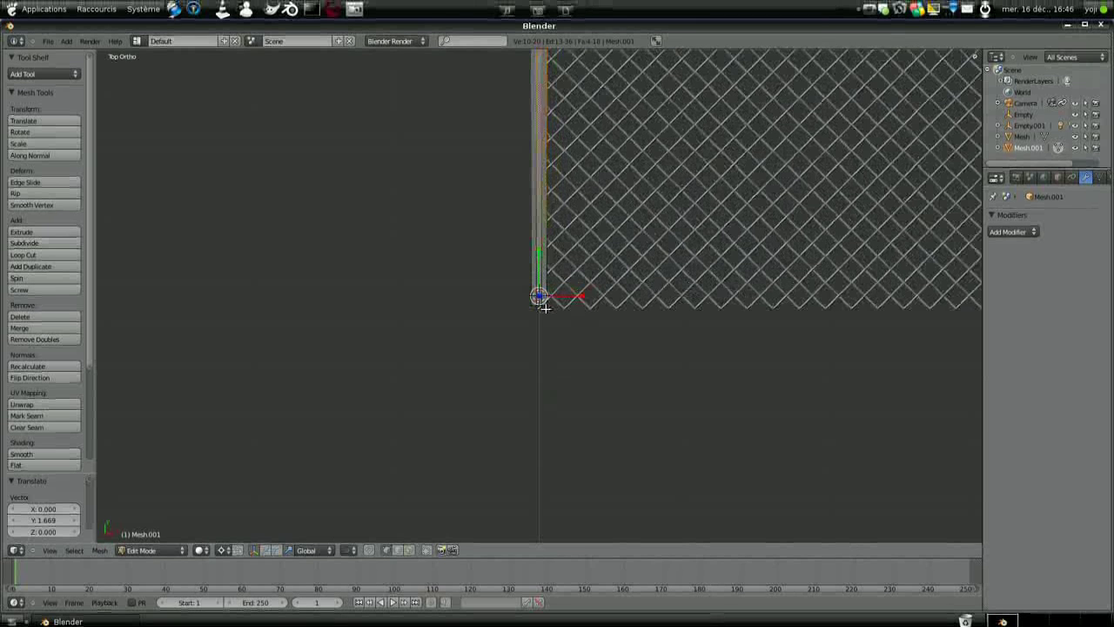
# Step: Select the vertices at the bar's opposite end and move them along negative Y beyond the wire mesh
pyautogui.moveTo(514, 296); pyautogui.dragTo(589, 332)
pyautogui.press('g')
pyautogui.press('y')
pyautogui.click(594, 373)
pyautogui.scroll(-6, 612, 262)
pyautogui.scroll(4, 612, 262)
pyautogui.moveTo(578, 245); pyautogui.dragTo(564, 225, button='middle')
pyautogui.scroll(3, 523, 288)
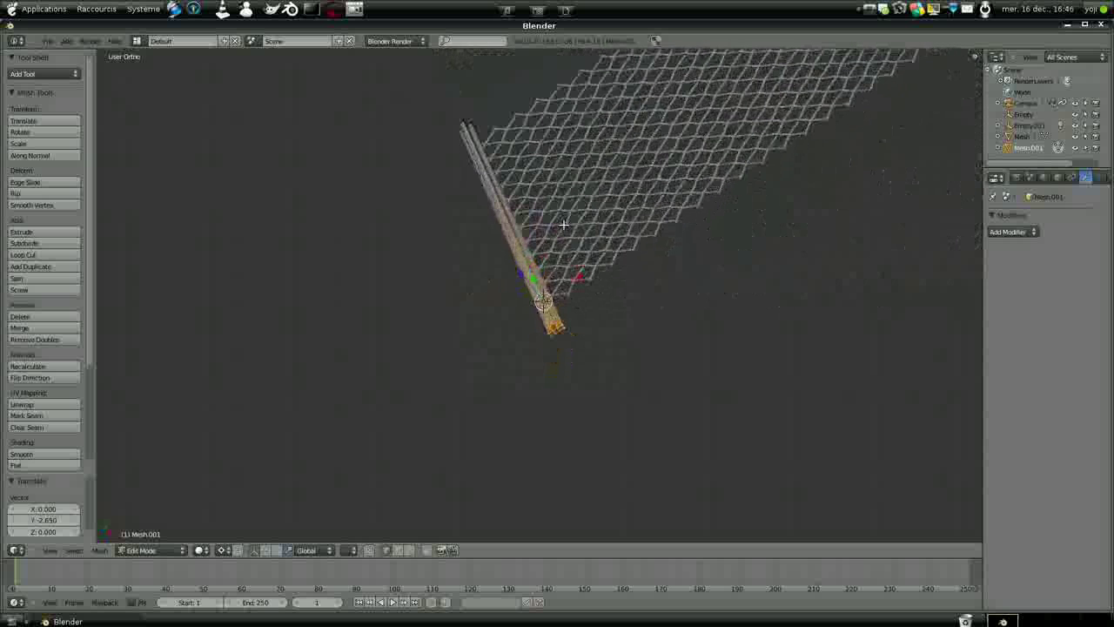
# Step: Select the whole bar geometry and lower it about 0.249 along Z so the wire ends sit on it
pyautogui.press('a')
pyautogui.press('a')
pyautogui.scroll(2, 542, 303)
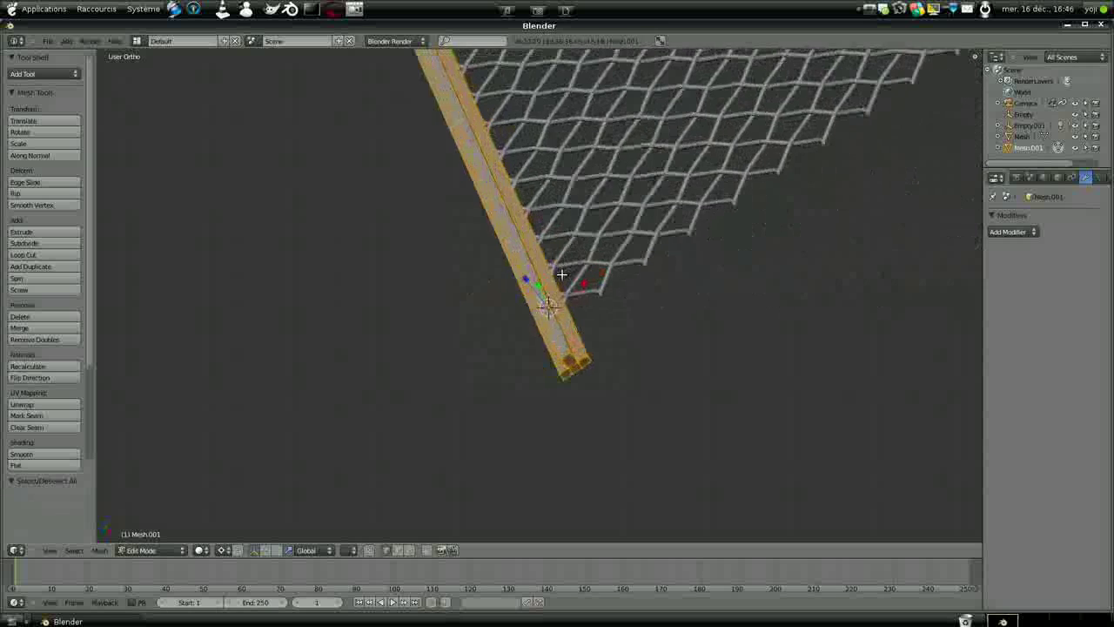
pyautogui.moveTo(546, 307); pyautogui.dragTo(487, 283, button='middle')
pyautogui.scroll(2, 492, 288)
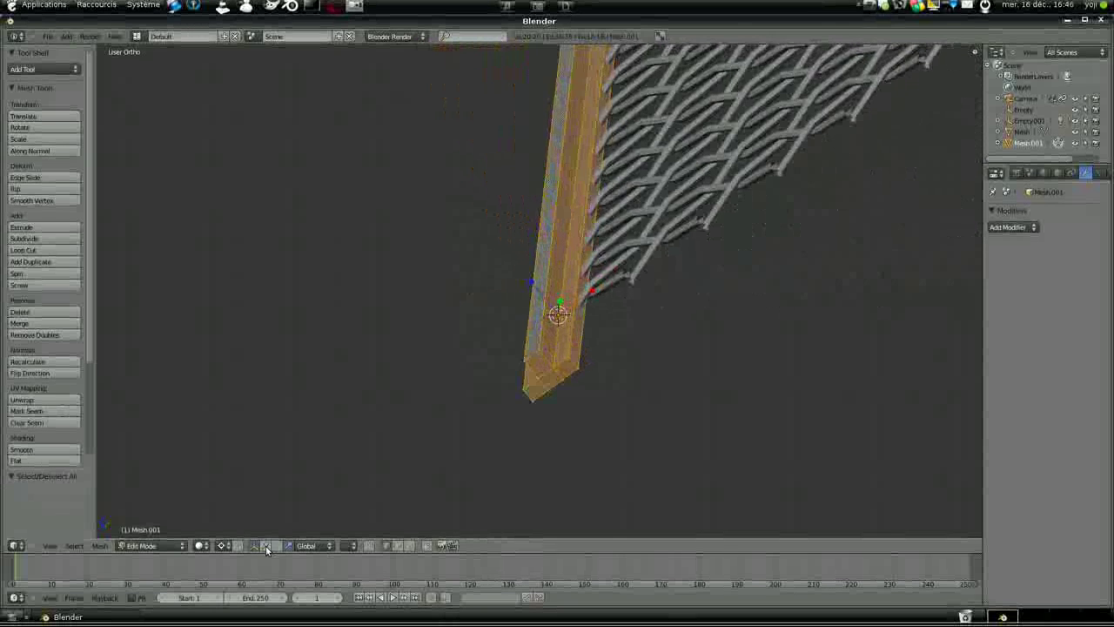
pyautogui.press('g')
pyautogui.press('z')
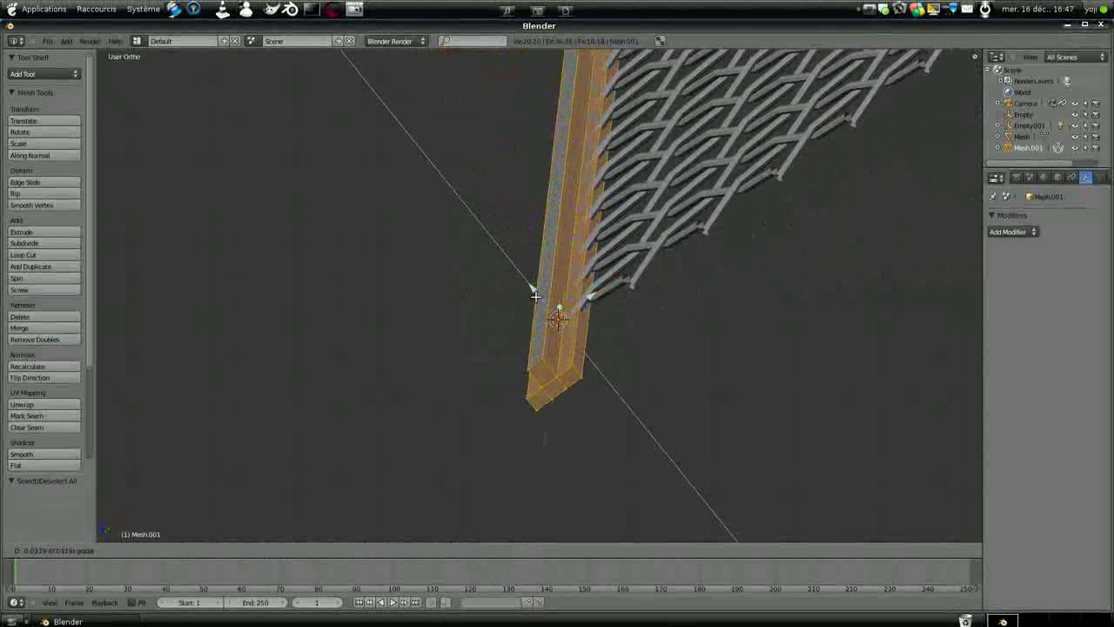
pyautogui.click(543, 304)
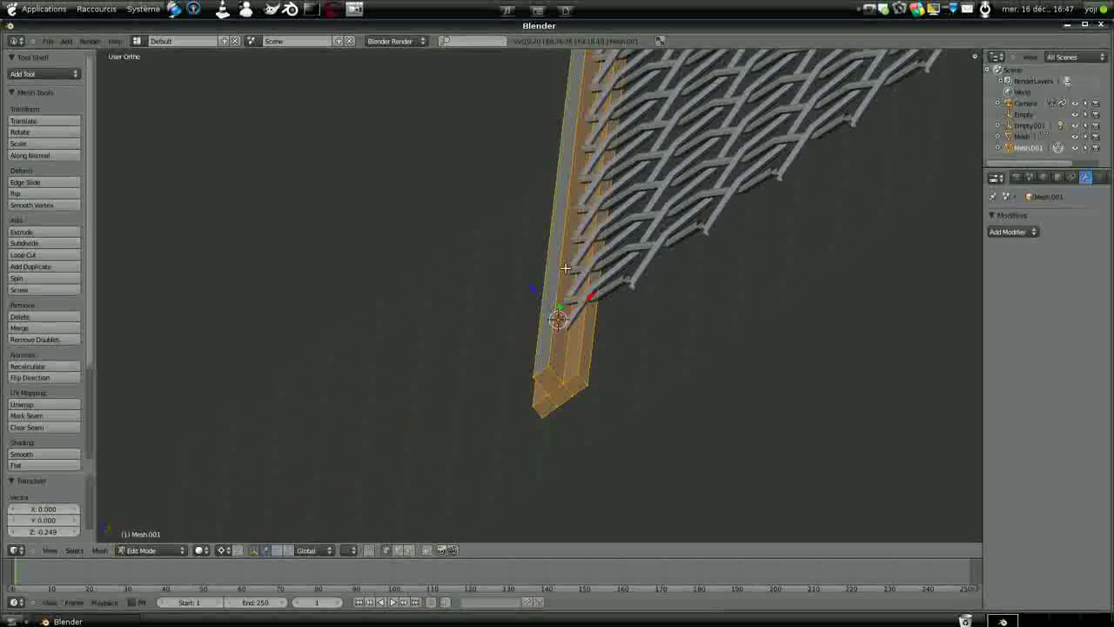
pyautogui.scroll(-3, 566, 268)
pyautogui.moveTo(566, 268); pyautogui.dragTo(522, 281, button='middle')
pyautogui.scroll(-2, 522, 280)
pyautogui.scroll(4, 577, 255)
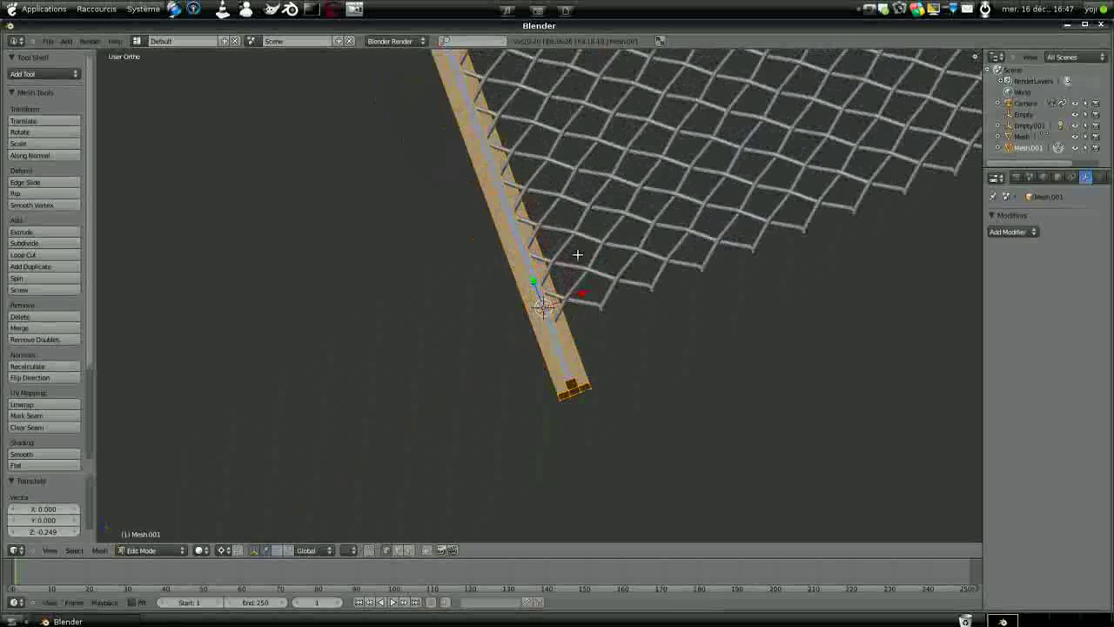
# Step: Narrow the whole bar by scaling its geometry along X to about 0.693
pyautogui.press('Tab')
pyautogui.scroll(-4, 600, 349)
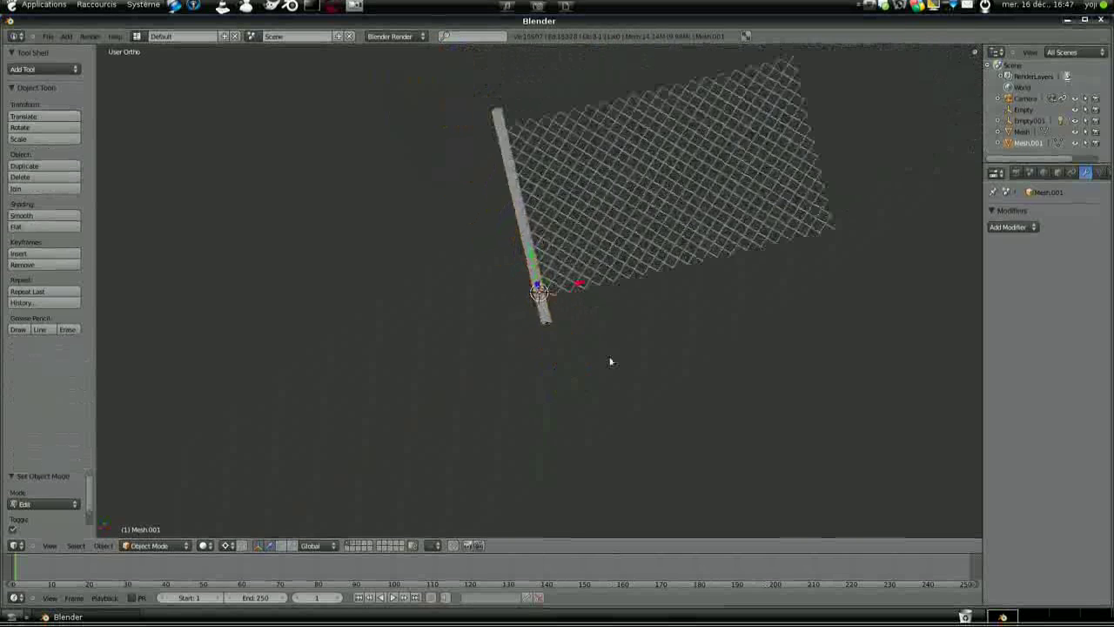
pyautogui.scroll(2, 592, 348)
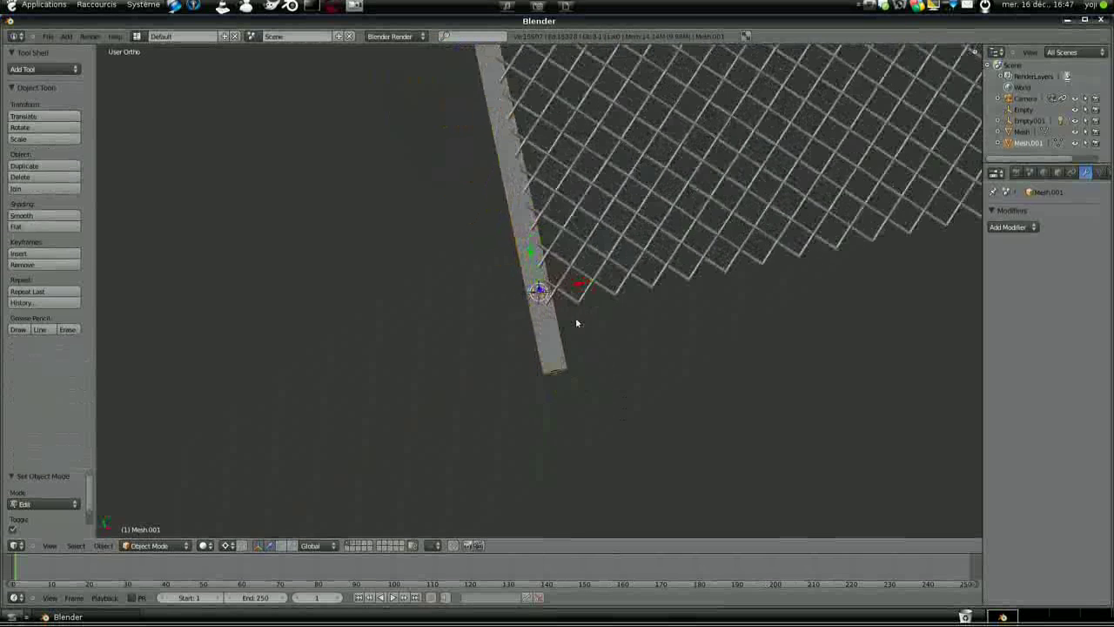
pyautogui.press('Tab')
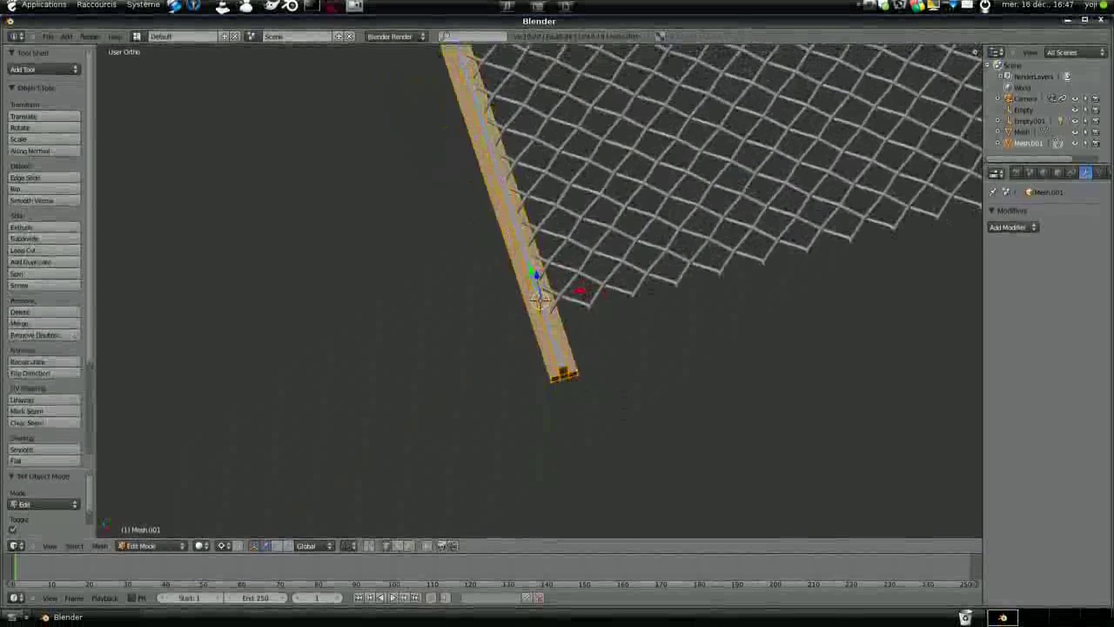
pyautogui.press('s')
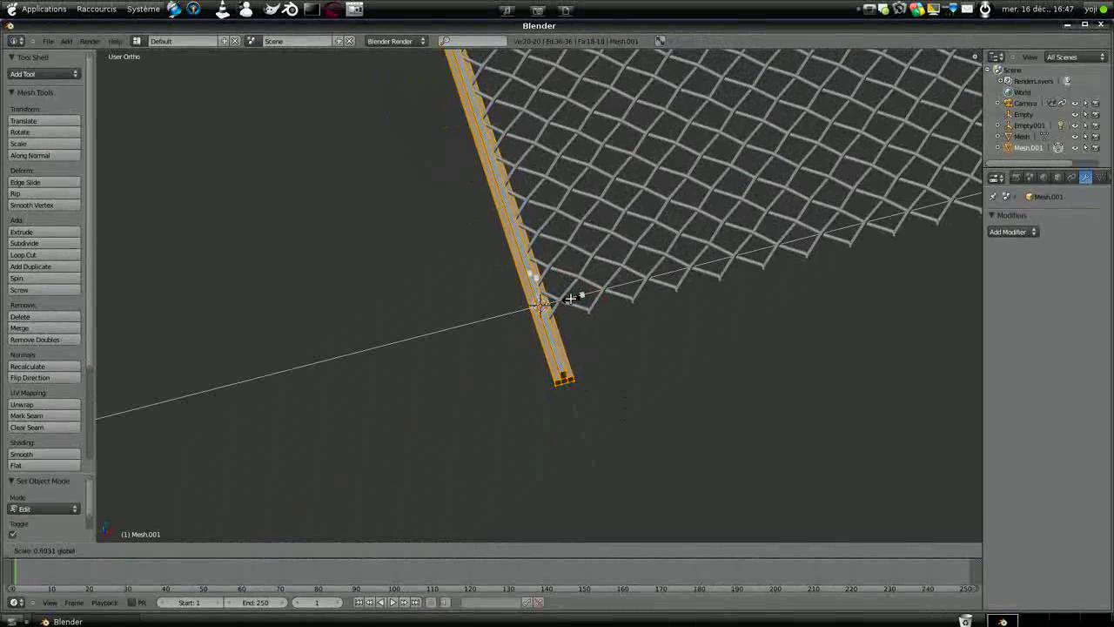
pyautogui.click(570, 299)
# Step: Inspect the narrowed bar's fit along the wire mesh's edge, both overall and close up
pyautogui.moveTo(570, 299); pyautogui.dragTo(582, 421, button='middle')
pyautogui.scroll(-4, 555, 249)
pyautogui.press('Tab')
pyautogui.scroll(2, 571, 239)
pyautogui.press('Tab')
pyautogui.scroll(5, 561, 217)
pyautogui.scroll(-5, 568, 379)
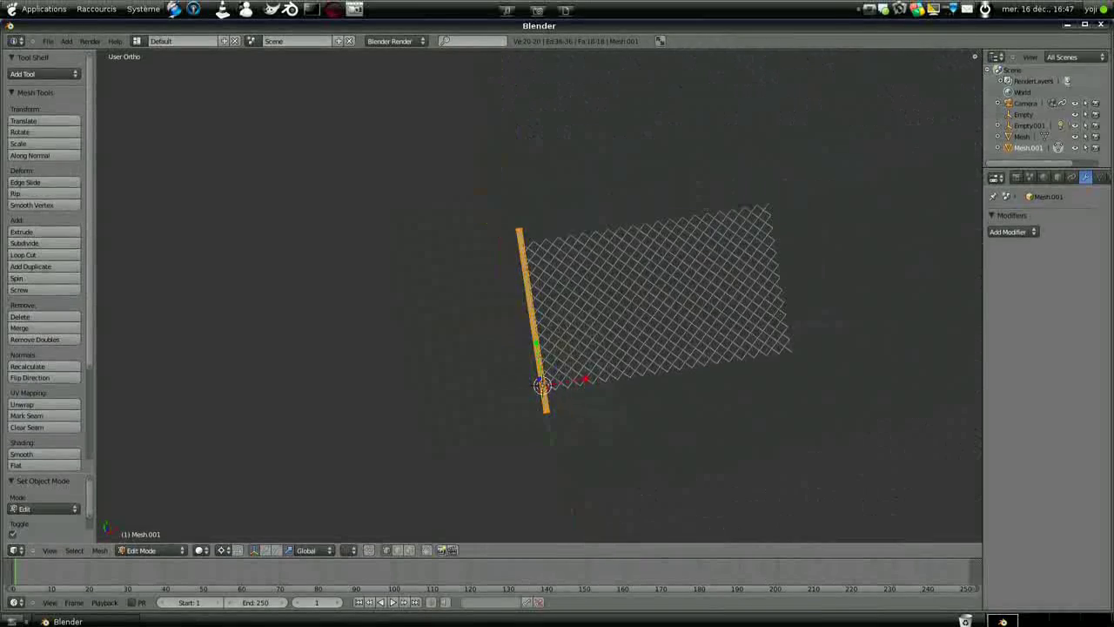
pyautogui.scroll(4, 590, 348)
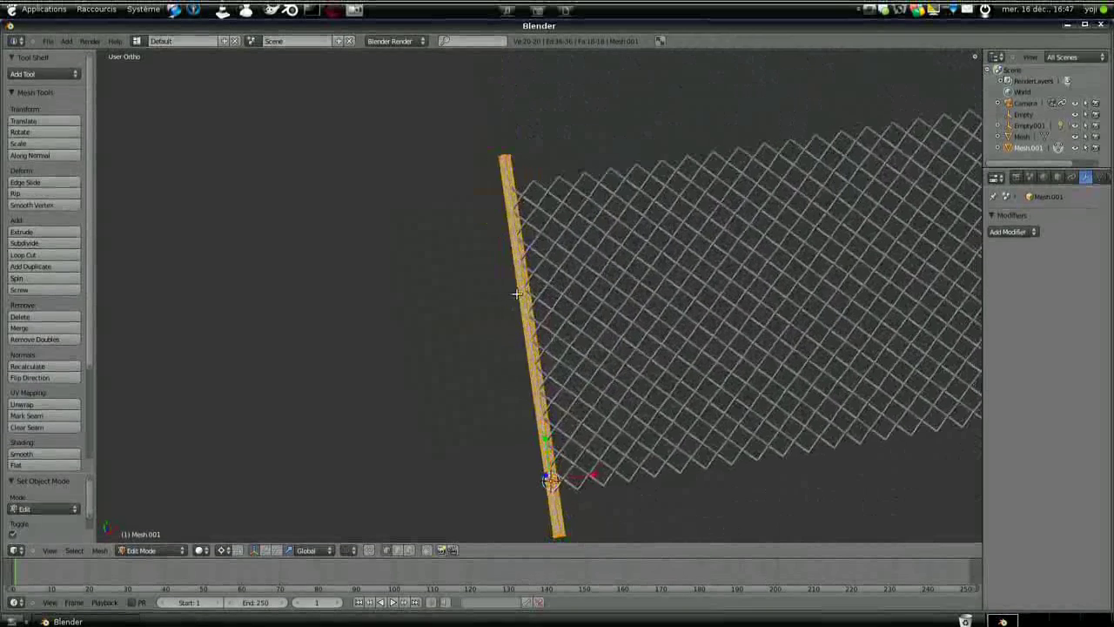
# Step: Leave the bar's Edit Mode, select the wire mesh object and enter its Edit Mode
pyautogui.press('Tab')
pyautogui.scroll(4, 543, 297)
pyautogui.rightClick(520, 160)
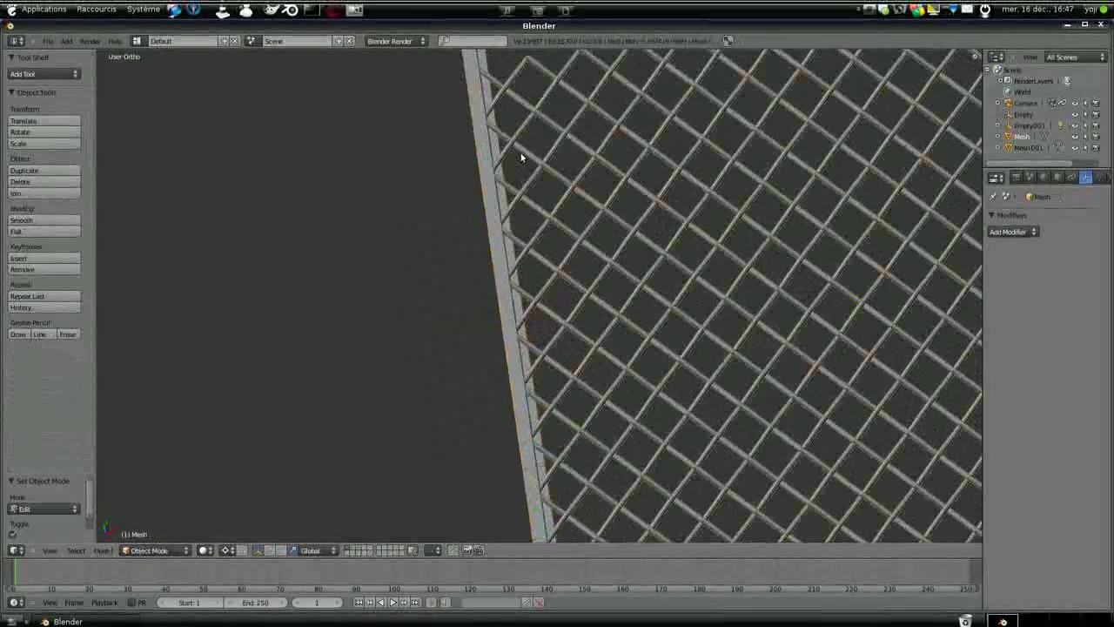
pyautogui.scroll(-5, 566, 216)
pyautogui.scroll(8, 566, 217)
pyautogui.press('Tab')
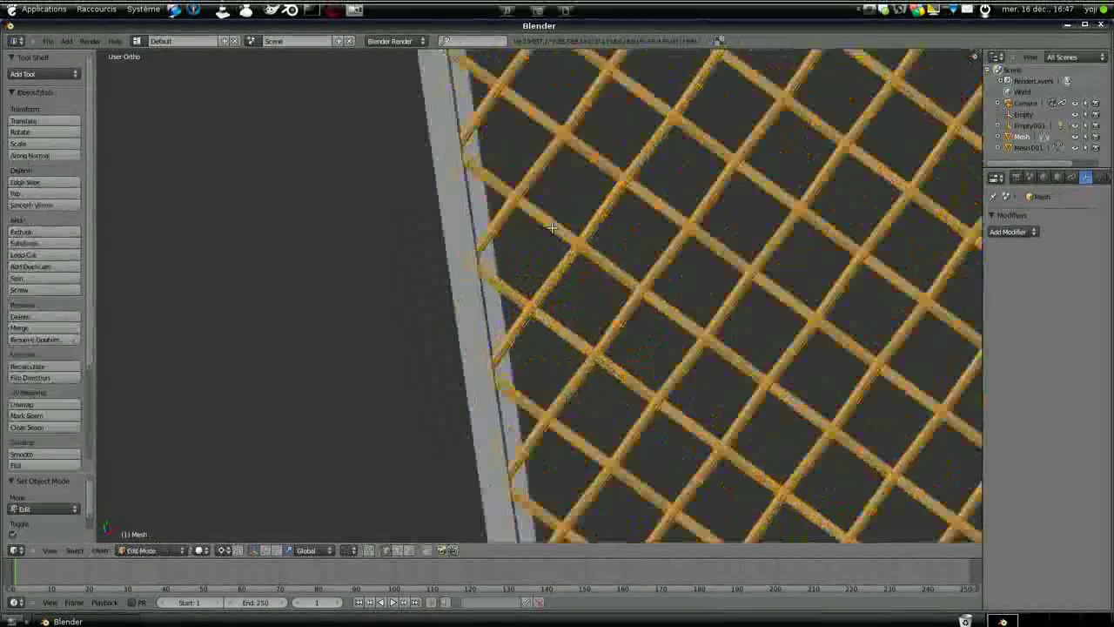
pyautogui.scroll(3, 628, 372)
pyautogui.scroll(-6, 632, 305)
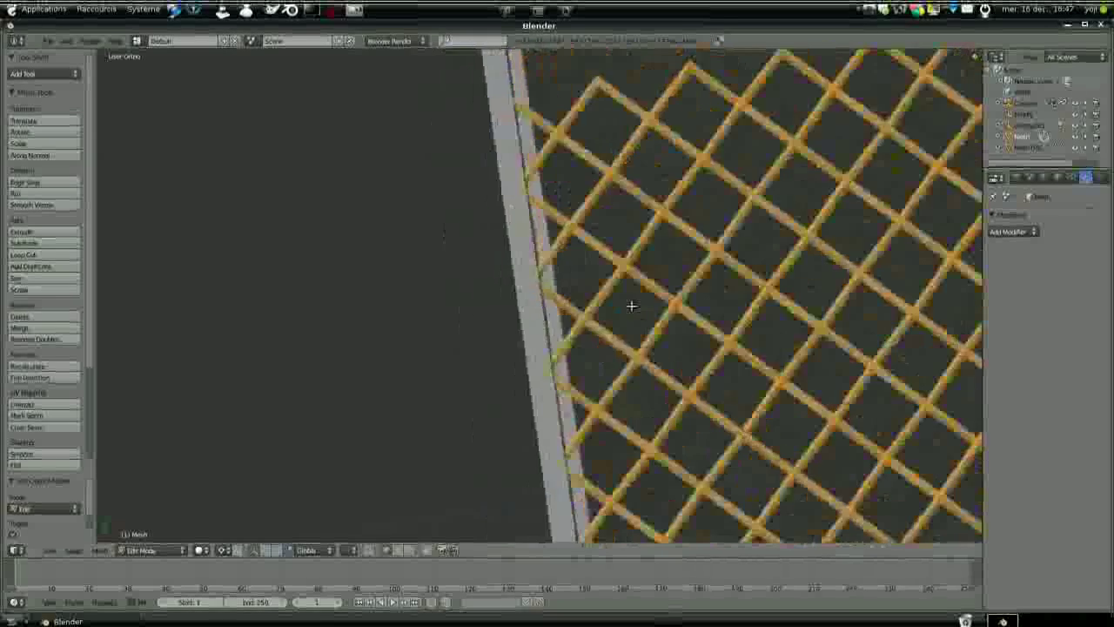
pyautogui.scroll(4, 649, 314)
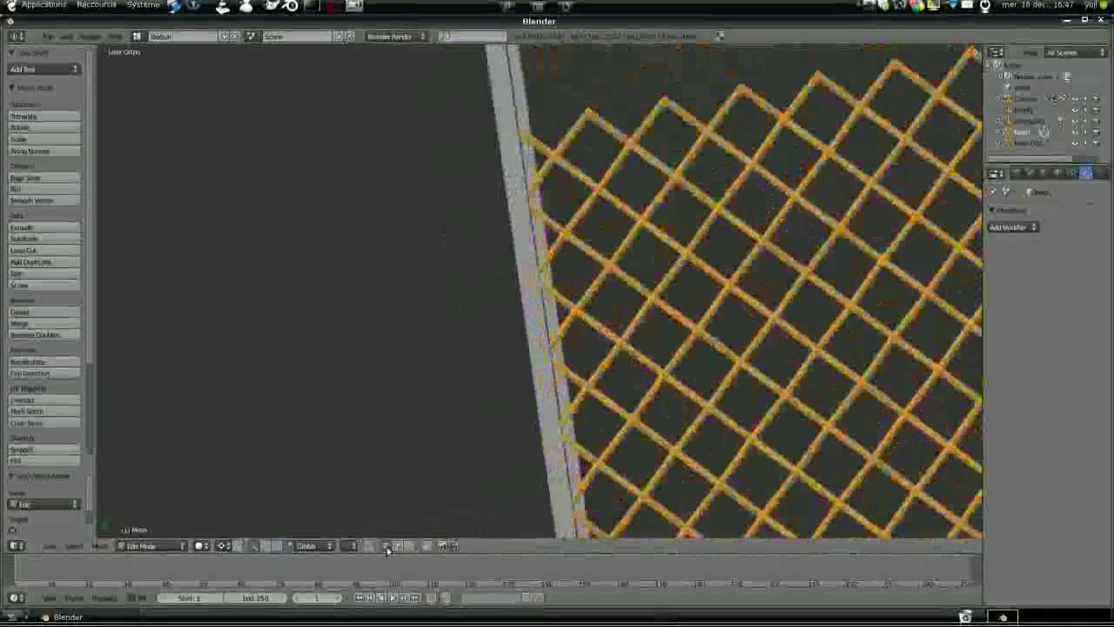
# Step: Select the end loop of one wire at the mesh's edge and duplicate it in place
pyautogui.scroll(3, 574, 298)
pyautogui.scroll(3, 575, 298)
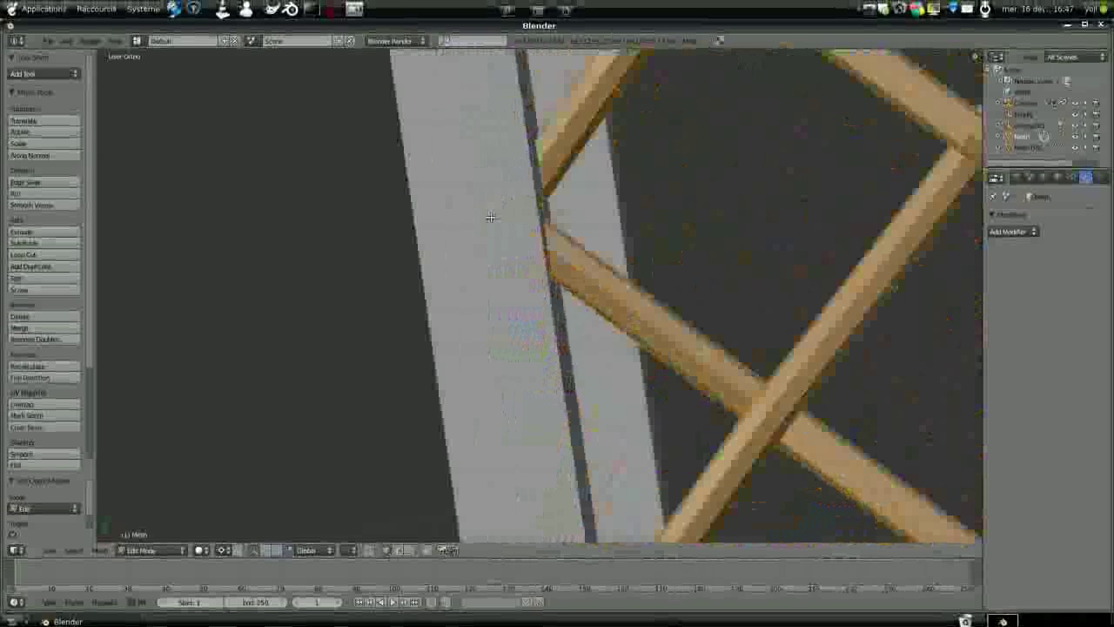
pyautogui.hotkey('alt', 'z')
pyautogui.scroll(-3, 492, 217)
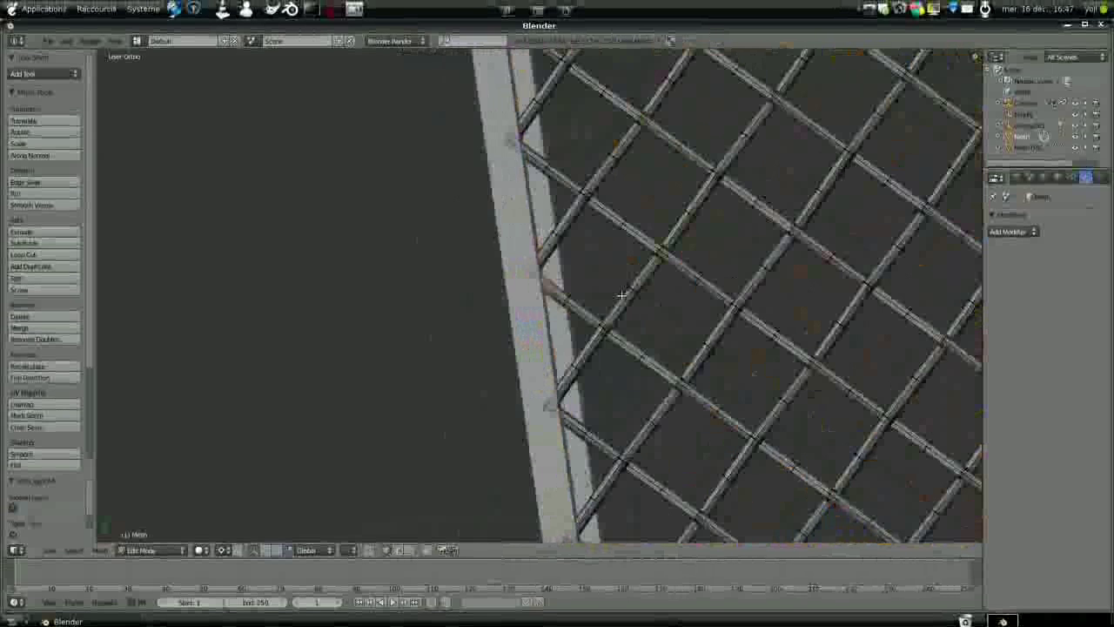
pyautogui.hotkey('shift', 'r')
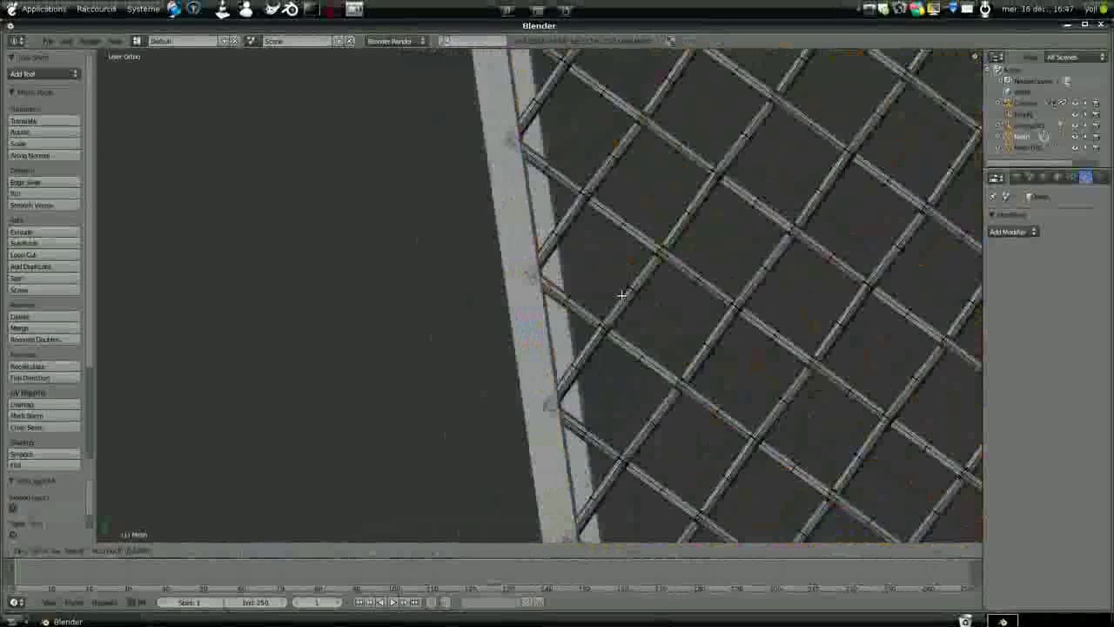
pyautogui.press('KP_7')
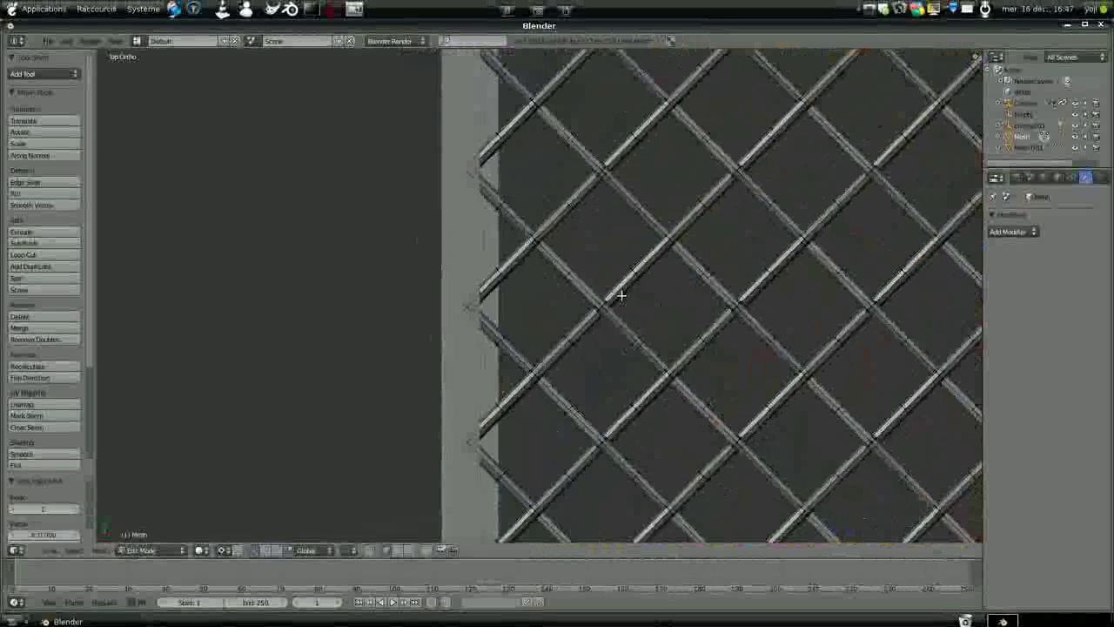
pyautogui.hotkey('shift', 'd')
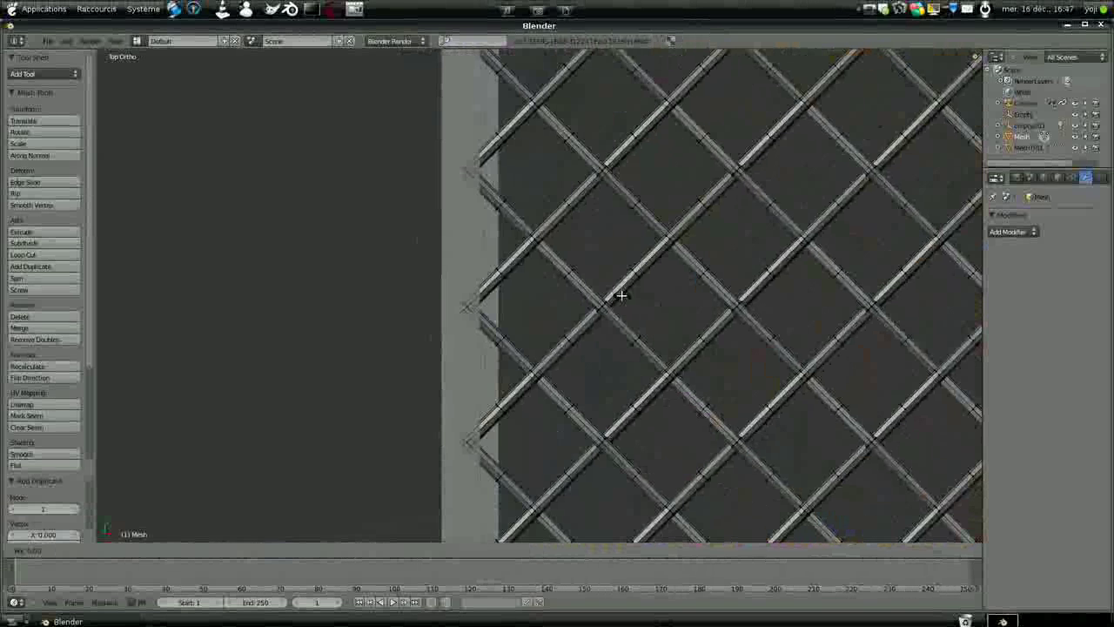
pyautogui.press('r')
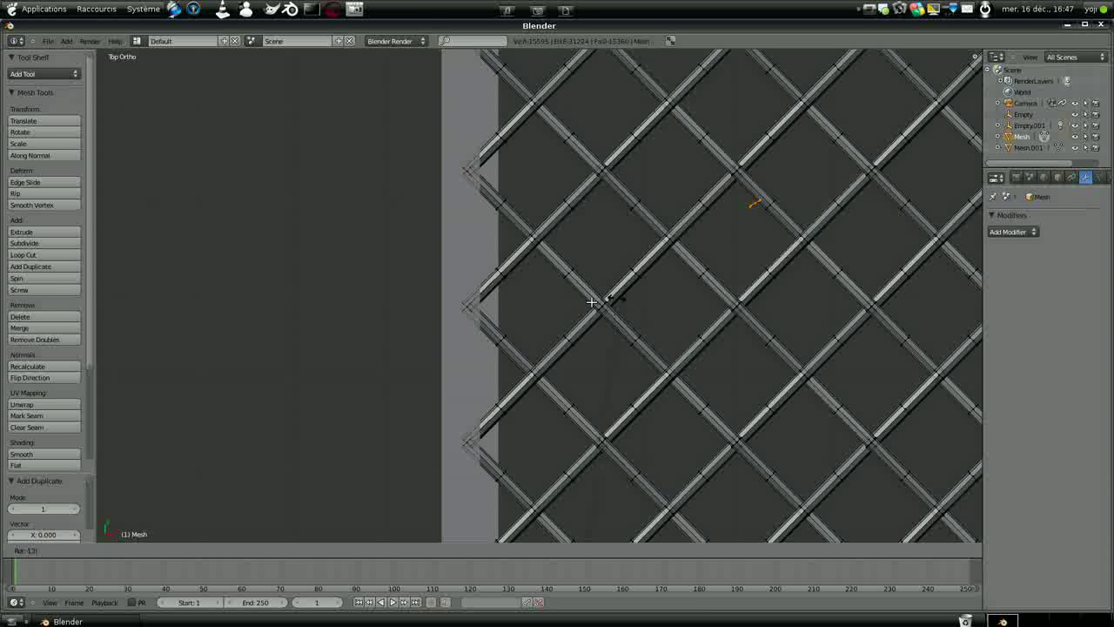
pyautogui.click(591, 302)
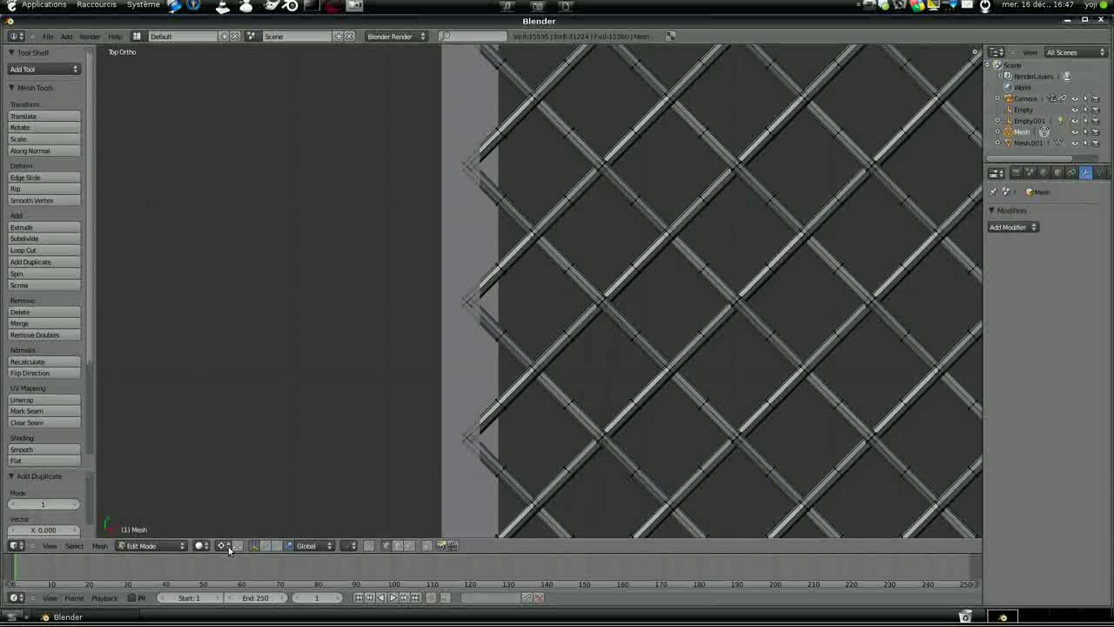
# Step: Change the pivot point so rotation is centred on the selection, and rotate the duplicated wire-end loop in place
pyautogui.click(223, 550)
pyautogui.click(236, 524)
pyautogui.press('r')
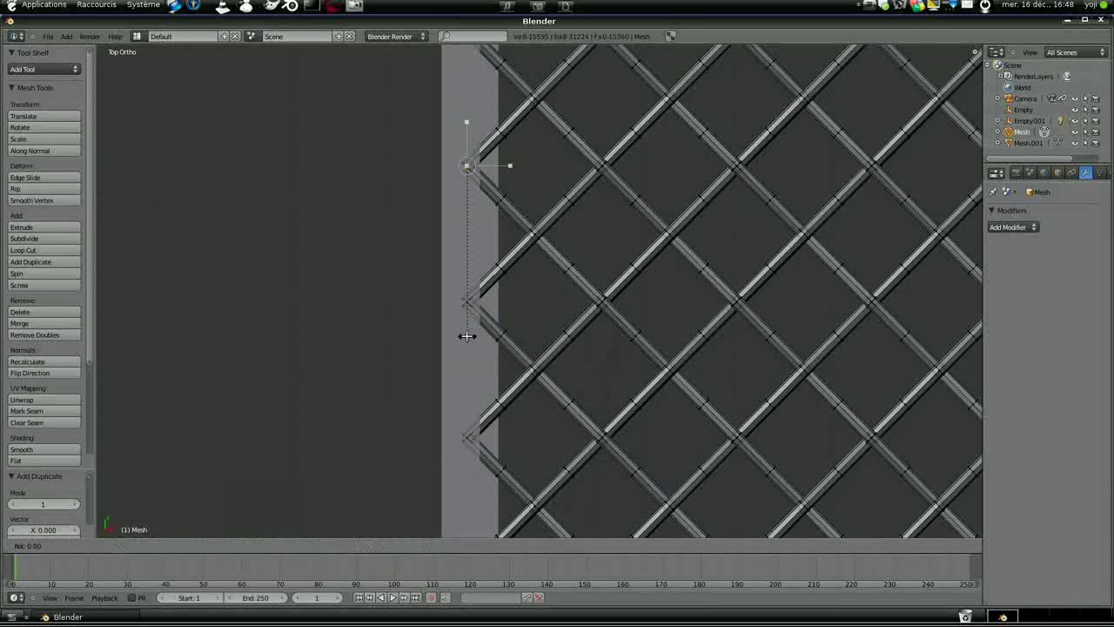
pyautogui.press('Return')
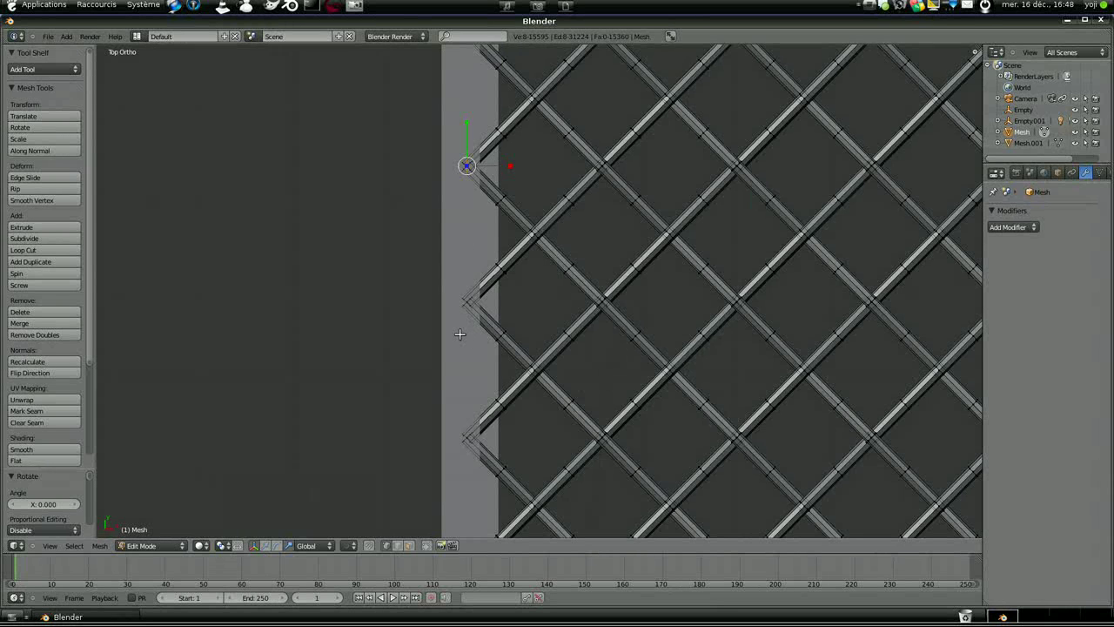
# Step: Separate the duplicated loop from the wire mesh as its own object and leave Edit Mode
pyautogui.press('p')
pyautogui.click(459, 334)
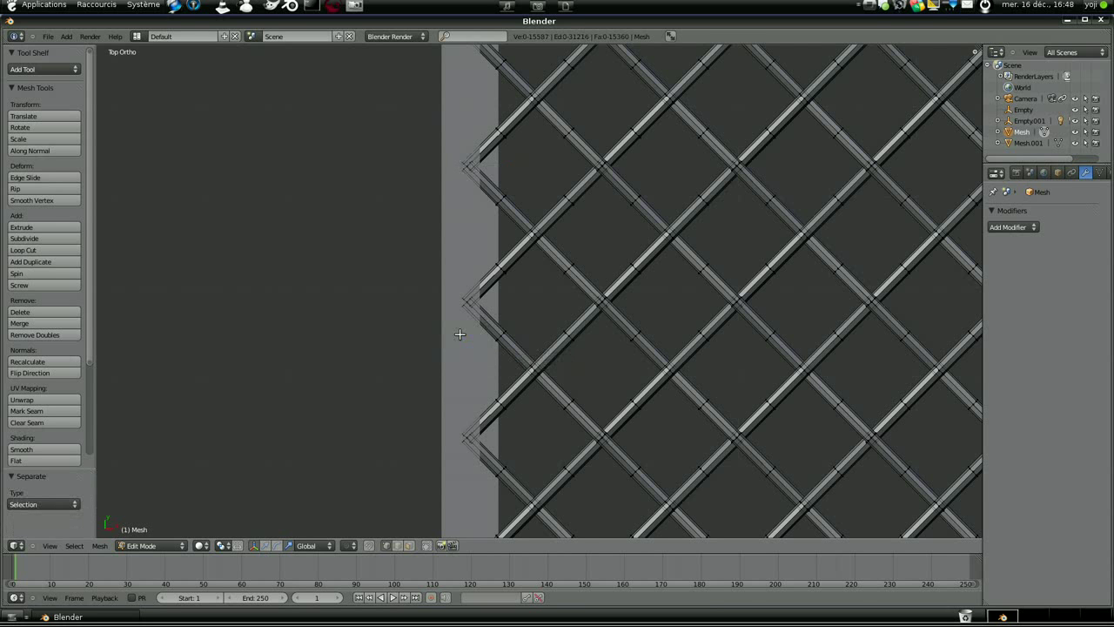
pyautogui.press('Tab')
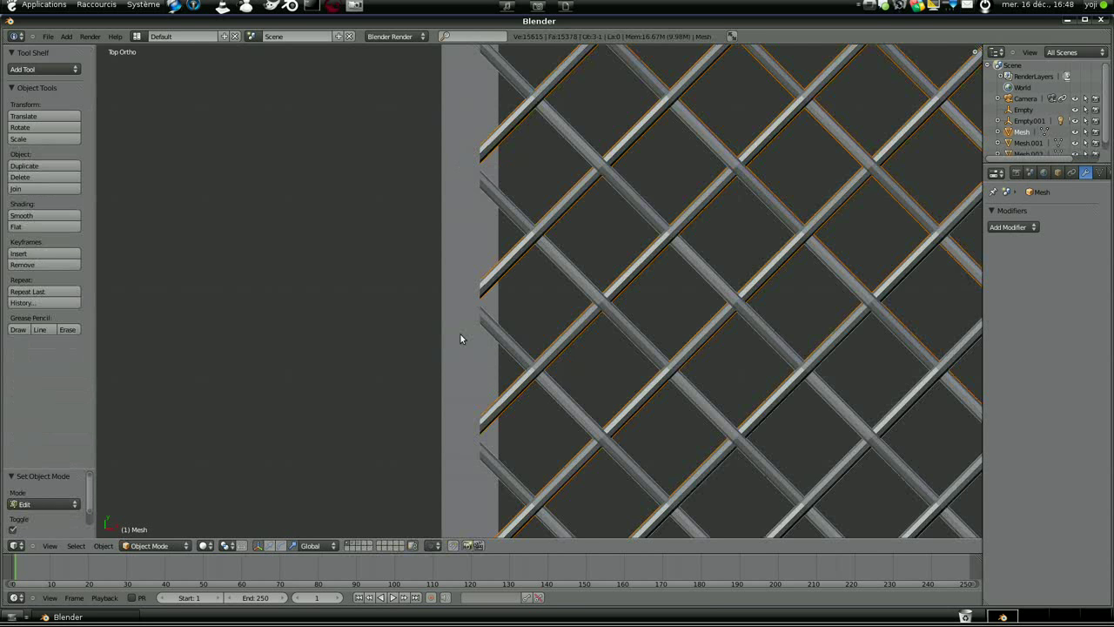
# Step: Show the scene in wireframe, select the separated loop object at the mesh's edge and enter its Edit Mode
pyautogui.press('z')
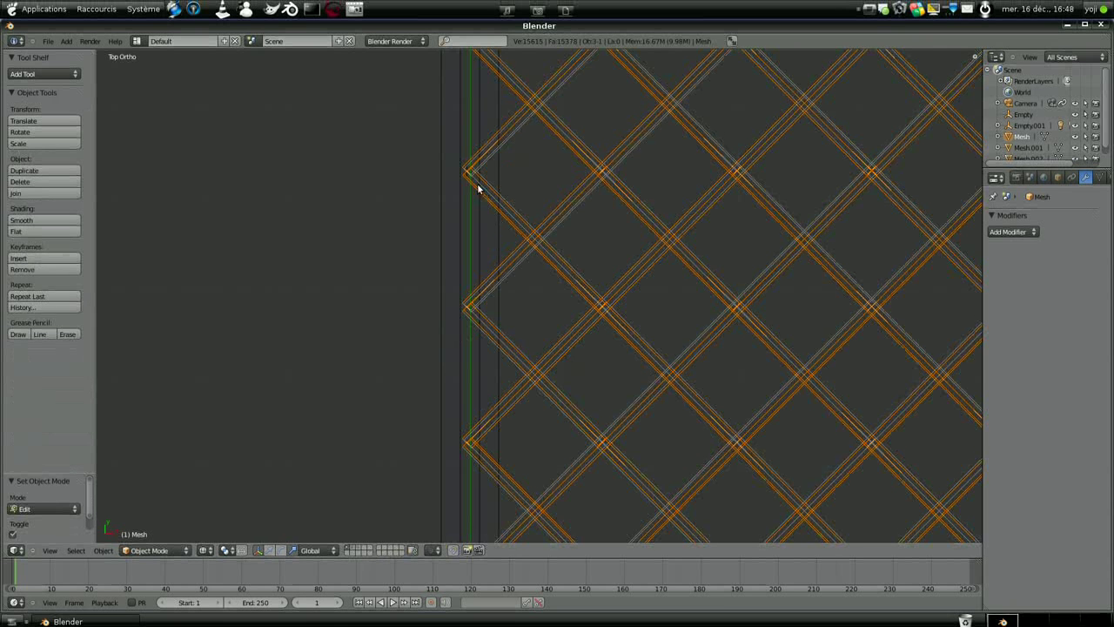
pyautogui.rightClick(466, 177)
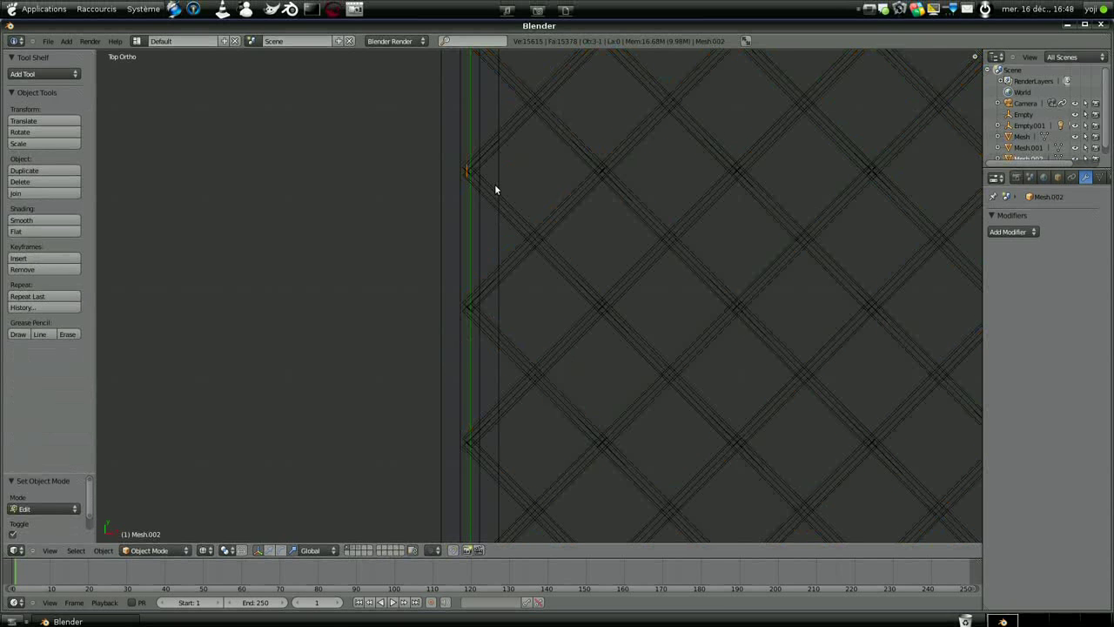
pyautogui.scroll(2, 495, 189)
pyautogui.scroll(-3, 494, 187)
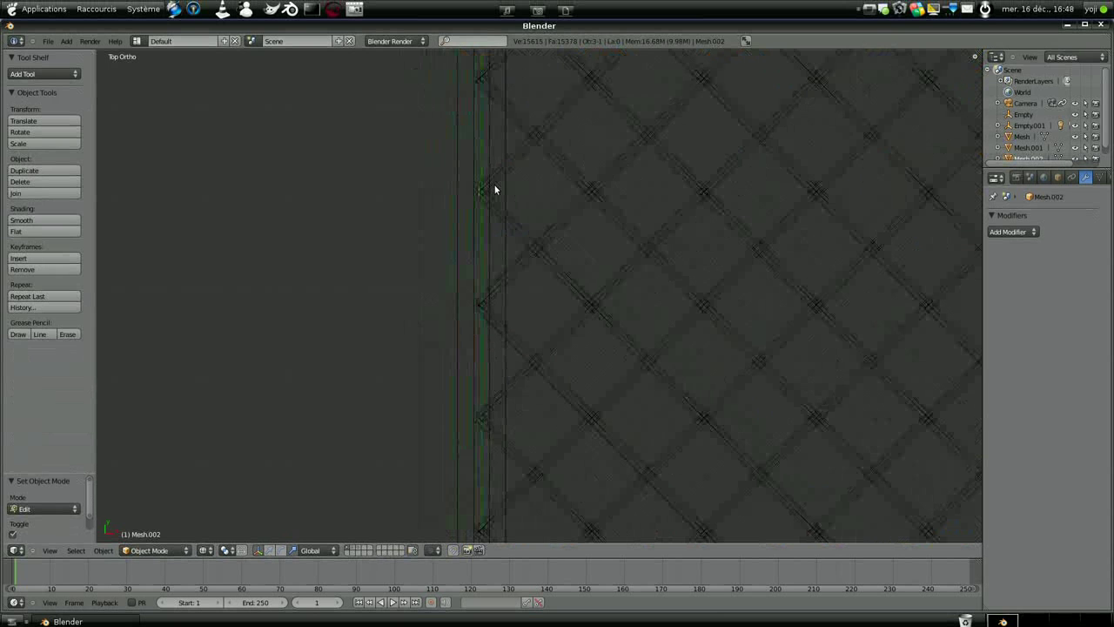
pyautogui.press('Tab')
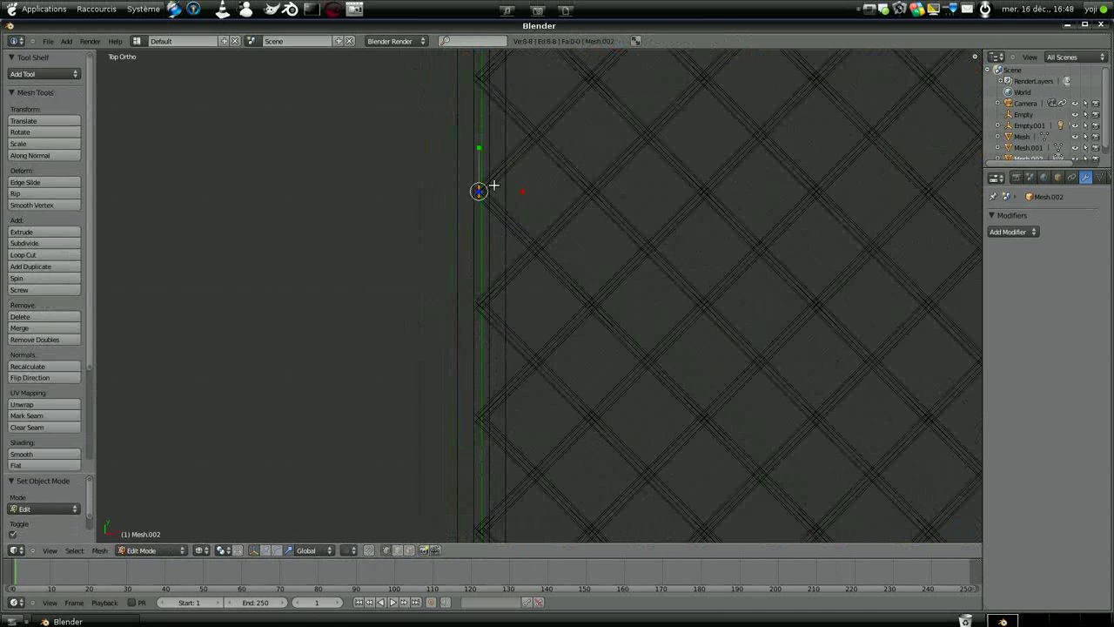
# Step: Extrude the loop and move the new end about 30.02 along X to form a rod across the whole mesh
pyautogui.scroll(-3, 493, 185)
pyautogui.keyDown('shift'); pyautogui.moveTo(627, 318); pyautogui.dragTo(469, 270, button='middle'); pyautogui.keyUp('shift')
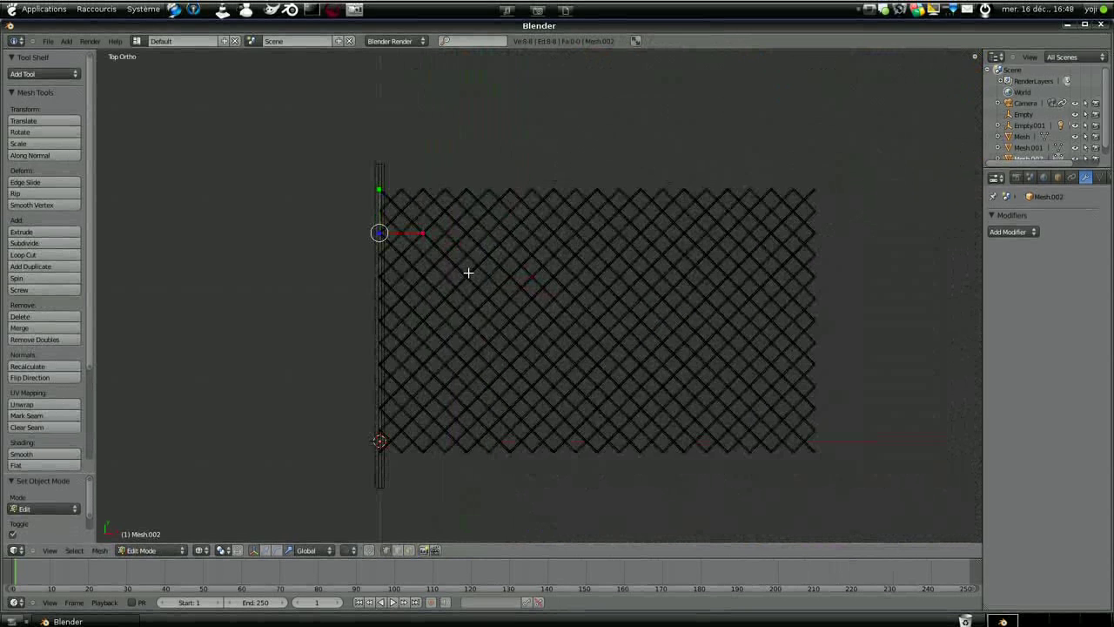
pyautogui.press('e')
pyautogui.rightClick(468, 272)
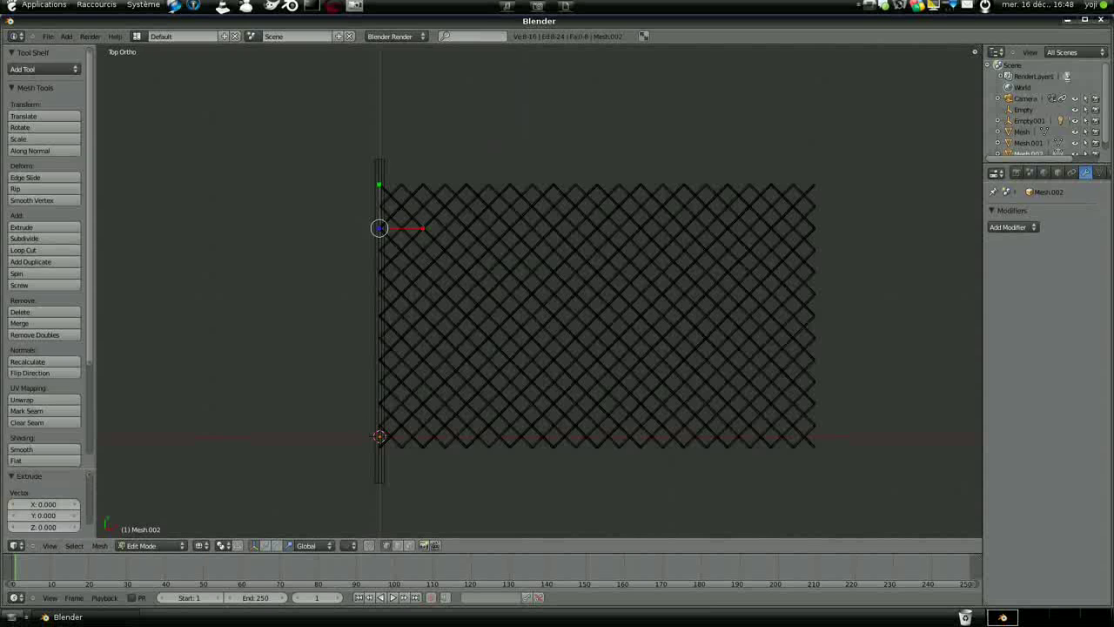
pyautogui.press('g')
pyautogui.press('x')
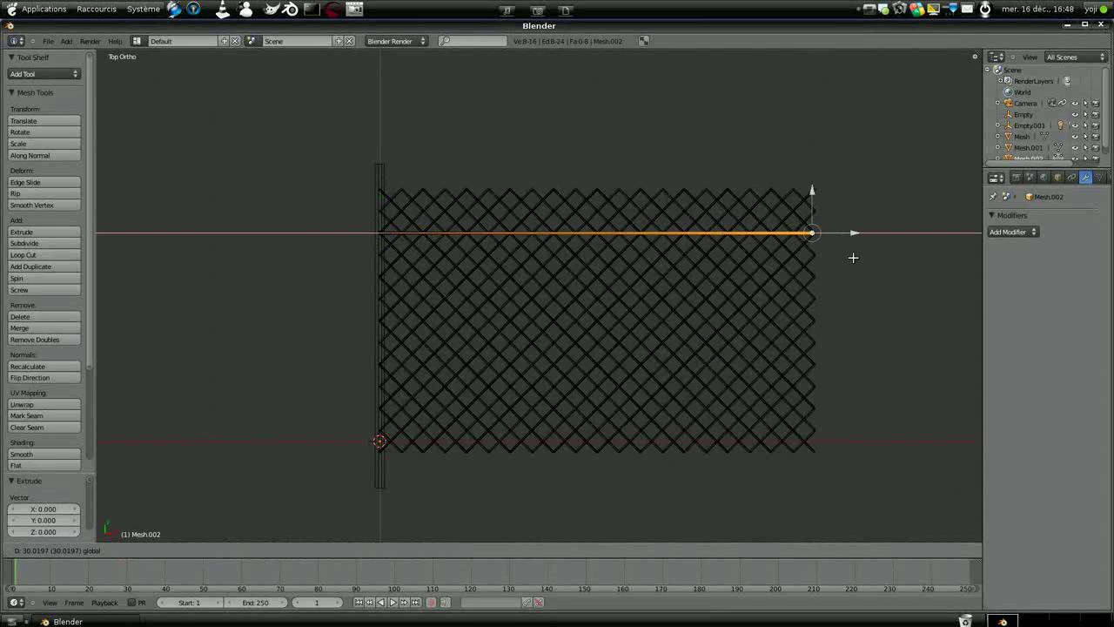
pyautogui.click(853, 257)
pyautogui.scroll(4, 828, 286)
pyautogui.scroll(-2, 609, 261)
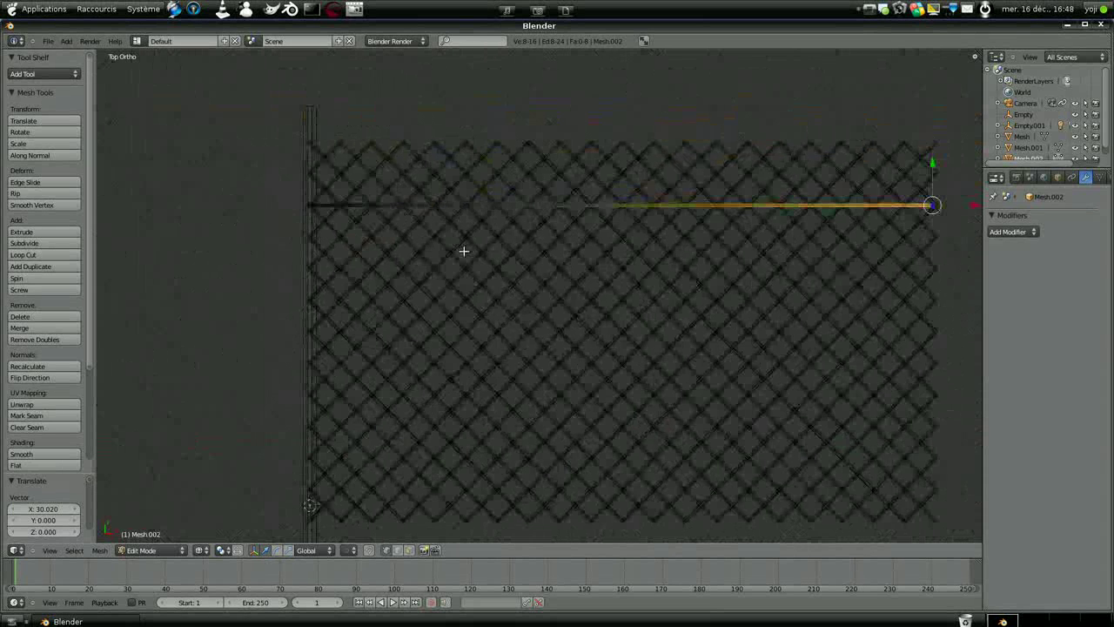
# Step: Select the whole rod, duplicate it and move the copy about -11.541 along Y toward the mesh's lower part
pyautogui.press('a')
pyautogui.press('a')
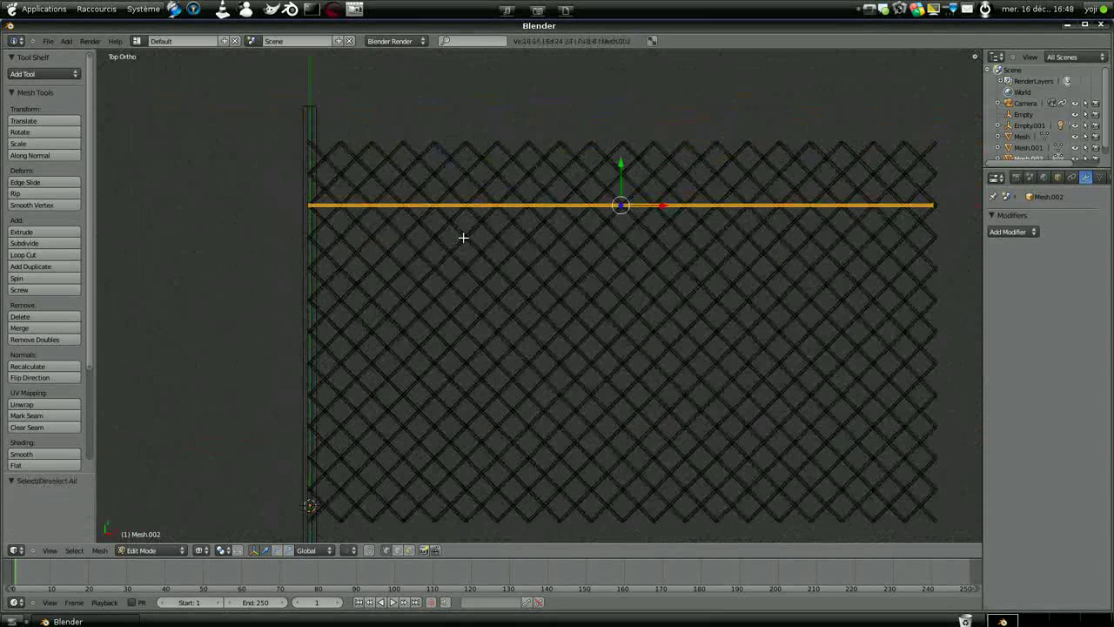
pyautogui.hotkey('shift', 'd')
pyautogui.rightClick(463, 236)
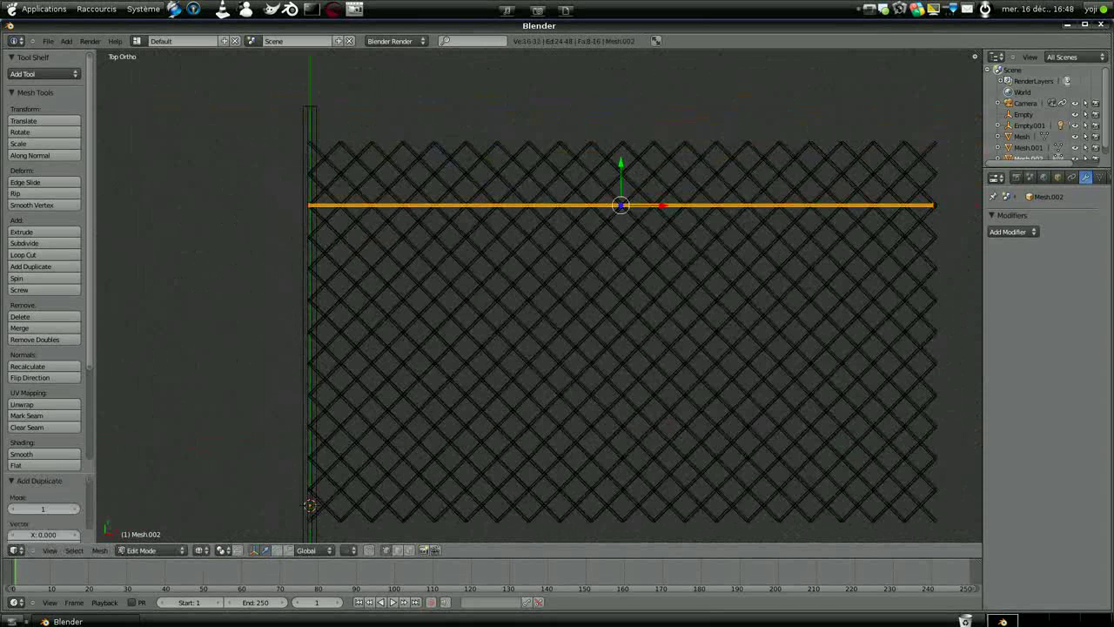
pyautogui.press('g')
pyautogui.press('y')
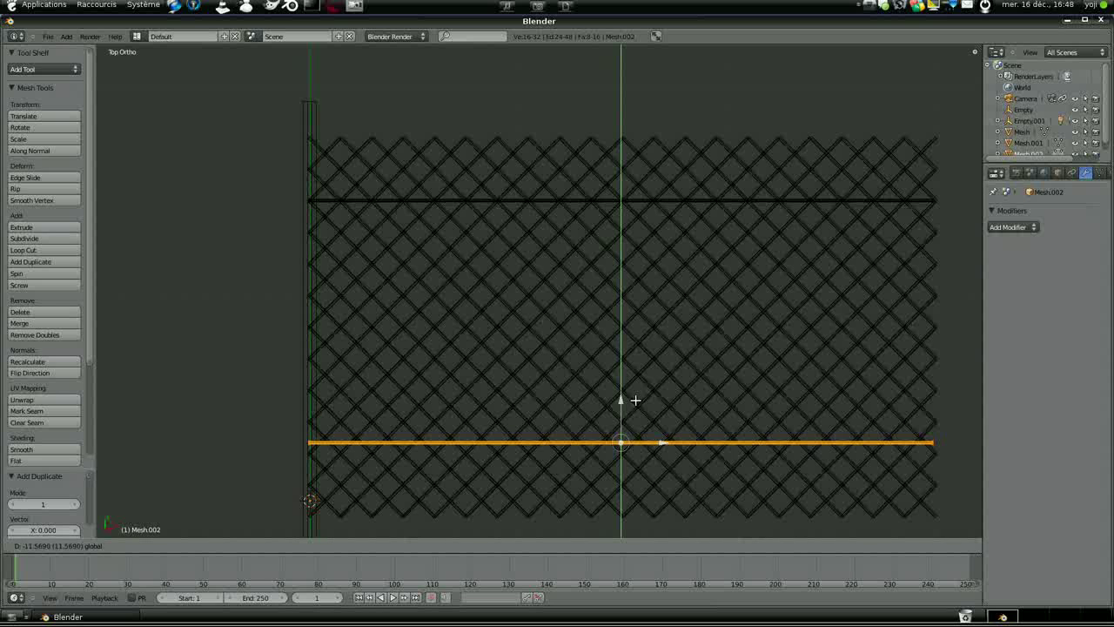
pyautogui.click(631, 399)
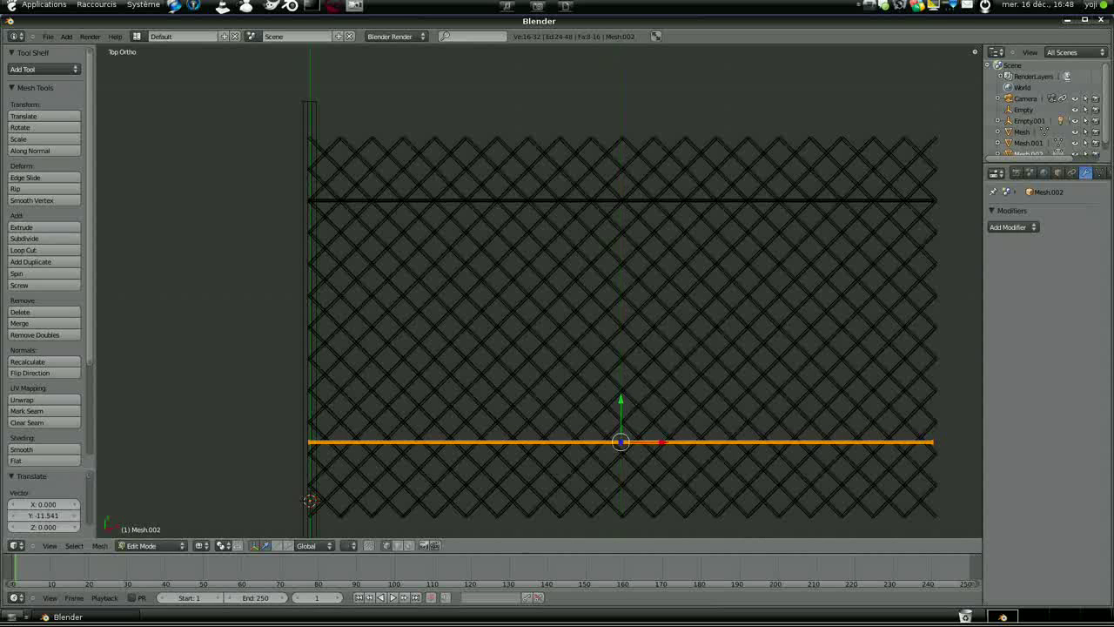
# Step: Select the far ends of both rods and extend them about 0.196 along X to the mesh's outer edge
pyautogui.rightClick(933, 197)
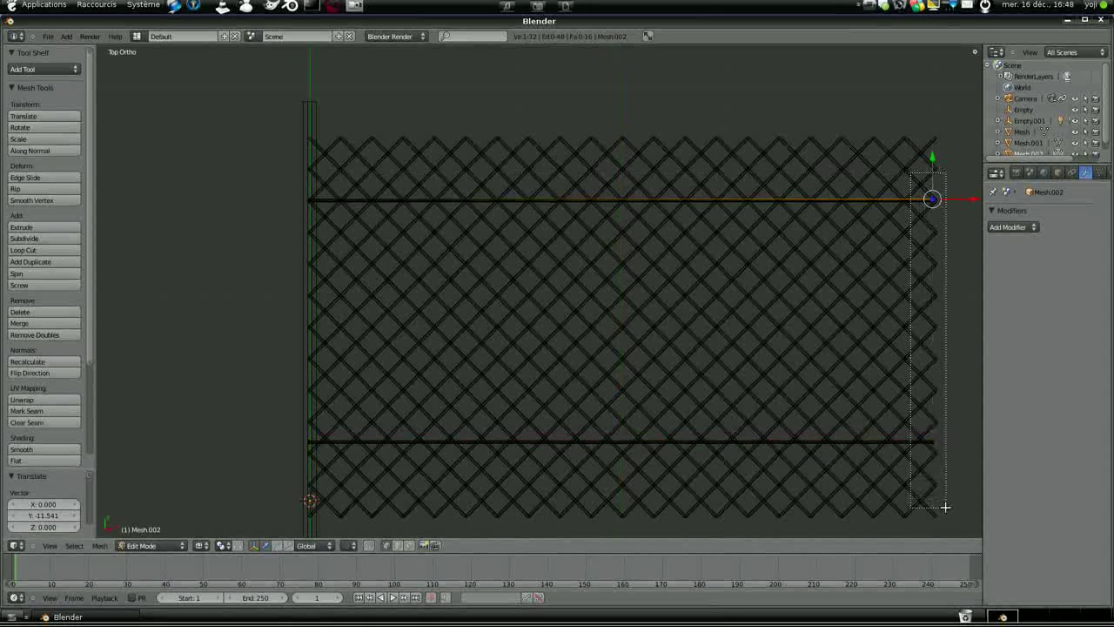
pyautogui.keyDown('shift'); pyautogui.rightClick(932, 446); pyautogui.keyUp('shift')
pyautogui.press('g')
pyautogui.press('x')
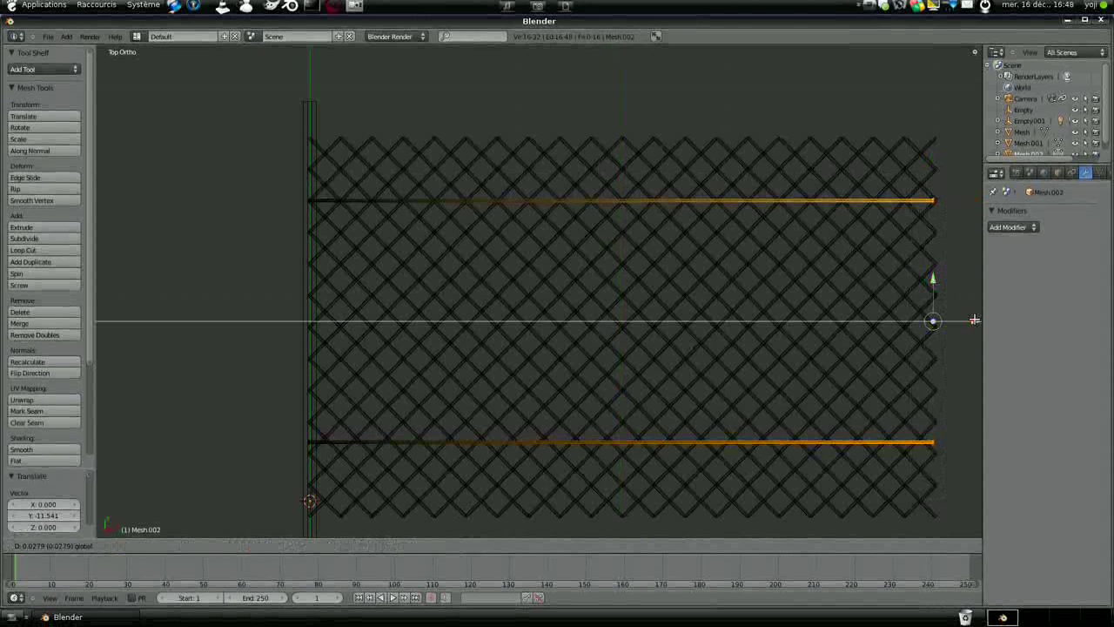
pyautogui.click(978, 320)
# Step: Check the two rods' placement across the mesh and leave their Edit Mode
pyautogui.scroll(-5, 480, 299)
pyautogui.scroll(5, 481, 298)
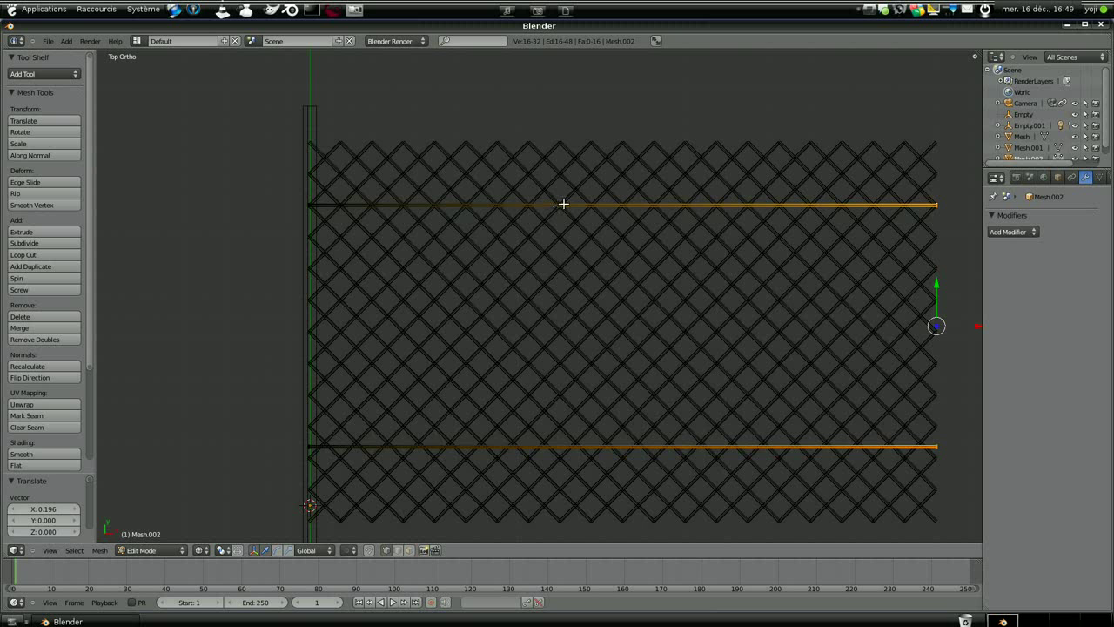
pyautogui.scroll(-2, 654, 288)
pyautogui.scroll(2, 652, 288)
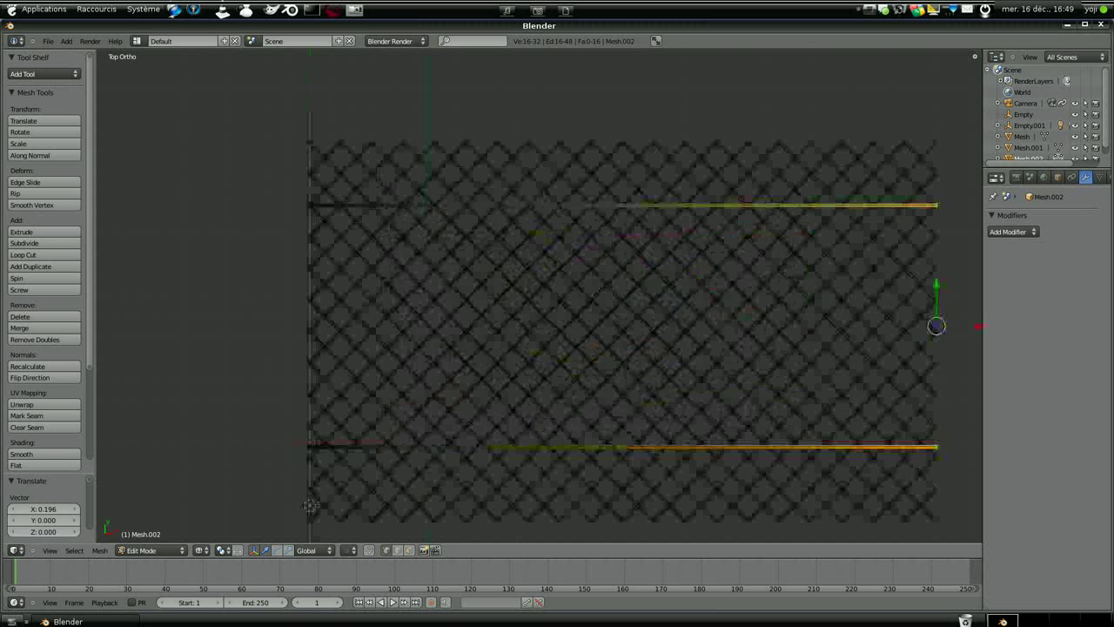
pyautogui.scroll(-3, 576, 287)
pyautogui.scroll(2, 576, 288)
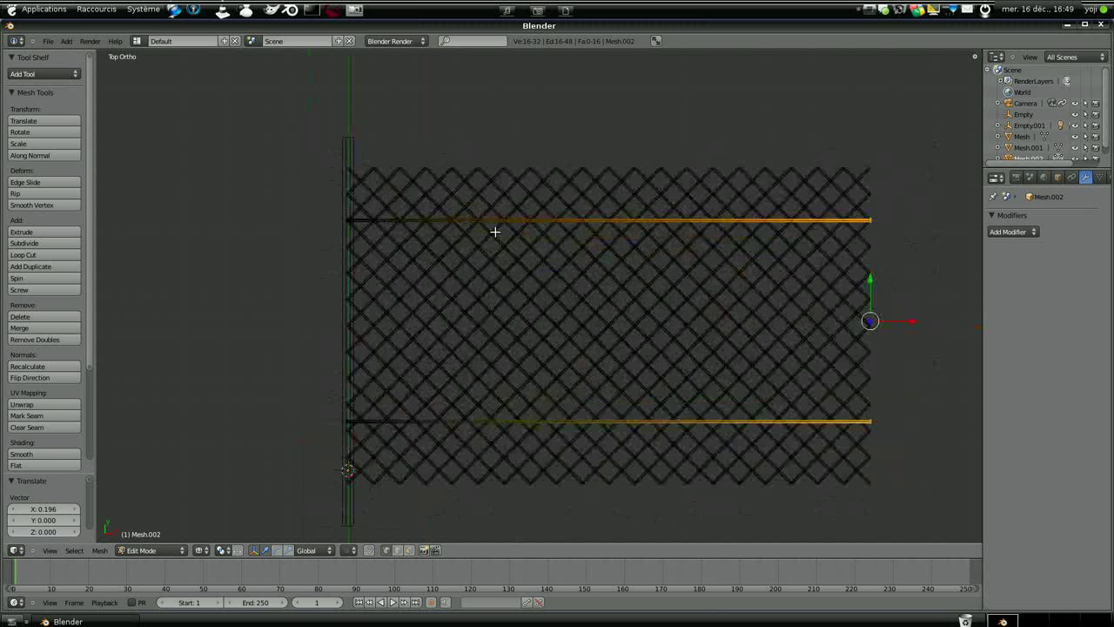
pyautogui.scroll(-4, 386, 238)
pyautogui.scroll(4, 387, 237)
pyautogui.press('Tab')
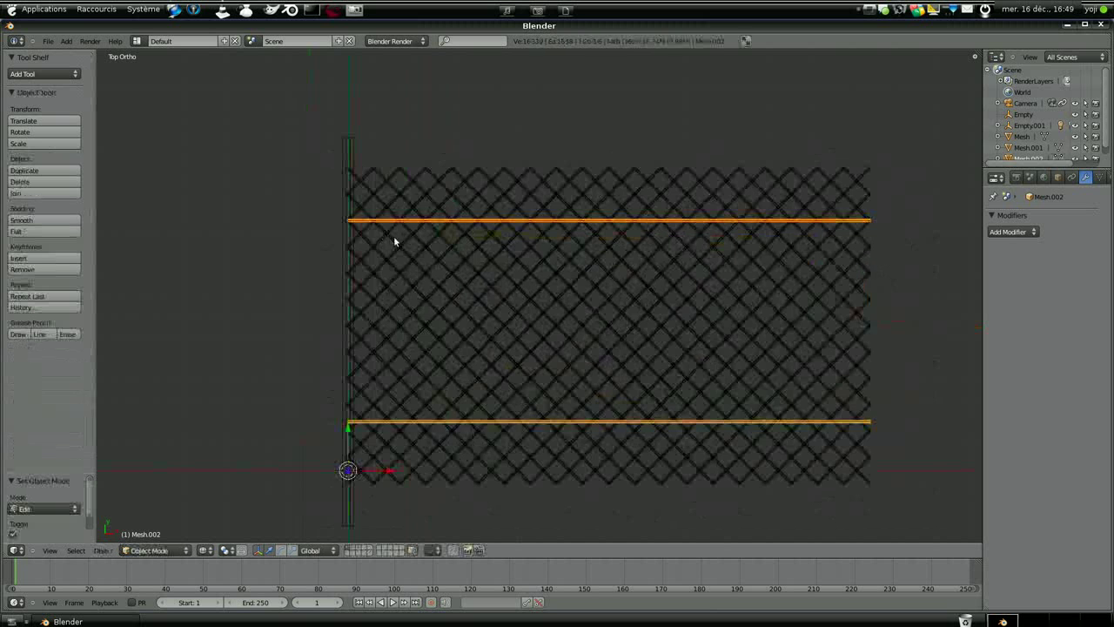
# Step: Inspect the two rods against the wire mesh and bar in solid shading from an oblique angle
pyautogui.scroll(-5, 400, 237)
pyautogui.scroll(6, 405, 240)
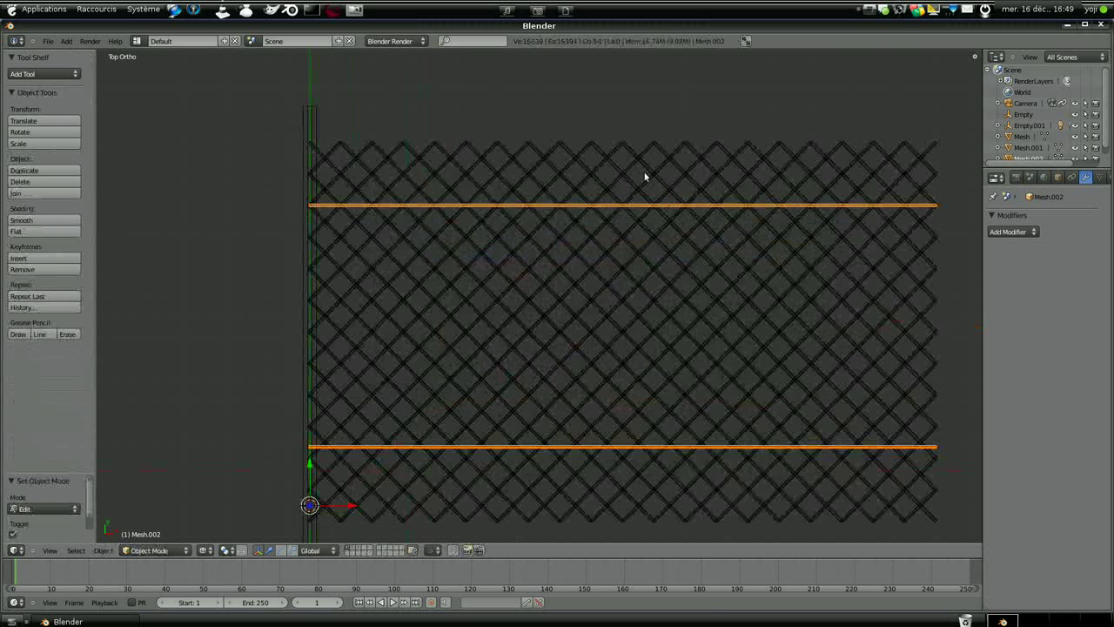
pyautogui.scroll(-3, 558, 226)
pyautogui.moveTo(557, 226); pyautogui.dragTo(592, 231, button='middle')
pyautogui.scroll(7, 609, 227)
pyautogui.scroll(-5, 622, 219)
pyautogui.scroll(2, 619, 241)
pyautogui.scroll(-2, 619, 241)
pyautogui.moveTo(579, 297); pyautogui.dragTo(581, 166, button='middle')
pyautogui.scroll(3, 579, 162)
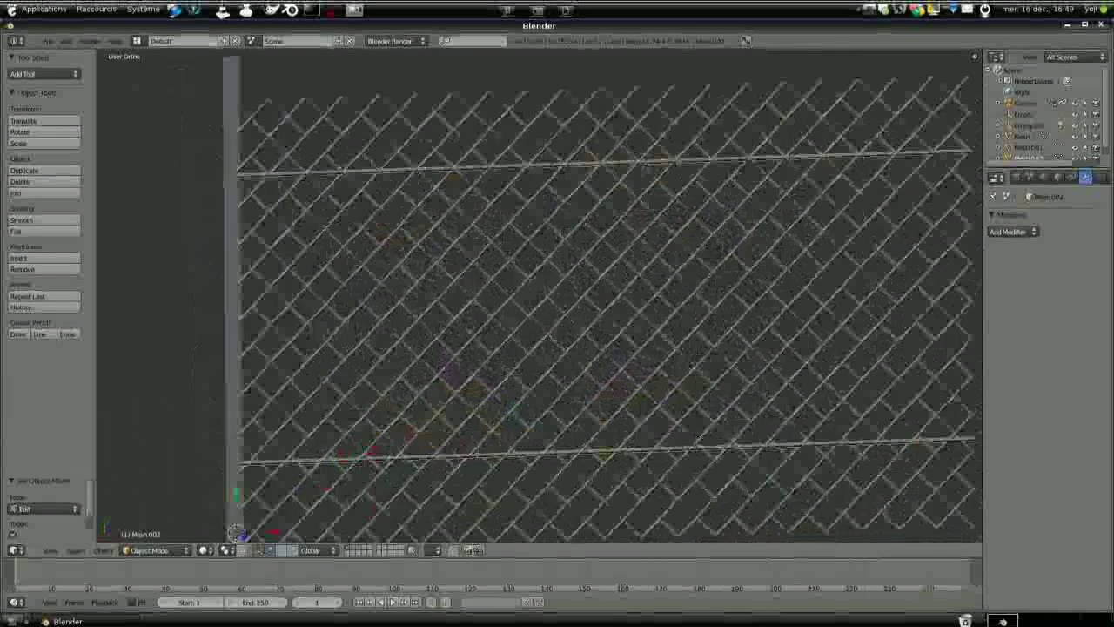
# Step: Select the rods, the wire mesh and the edge bar, with the bar active, and join them into one object
pyautogui.rightClick(578, 167)
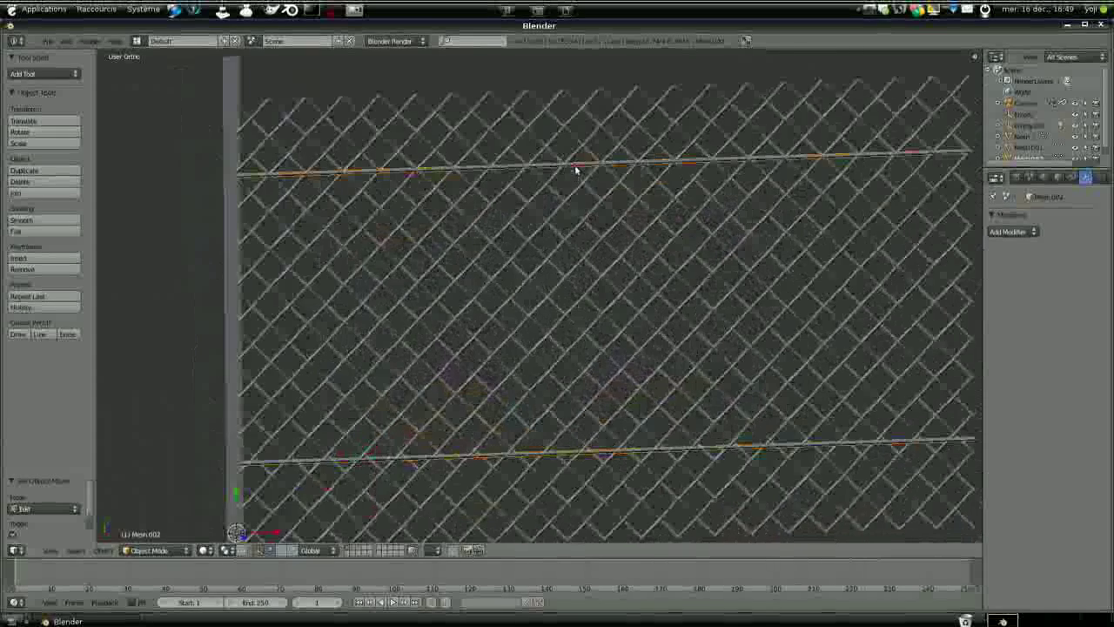
pyautogui.keyDown('shift'); pyautogui.rightClick(535, 137); pyautogui.keyUp('shift')
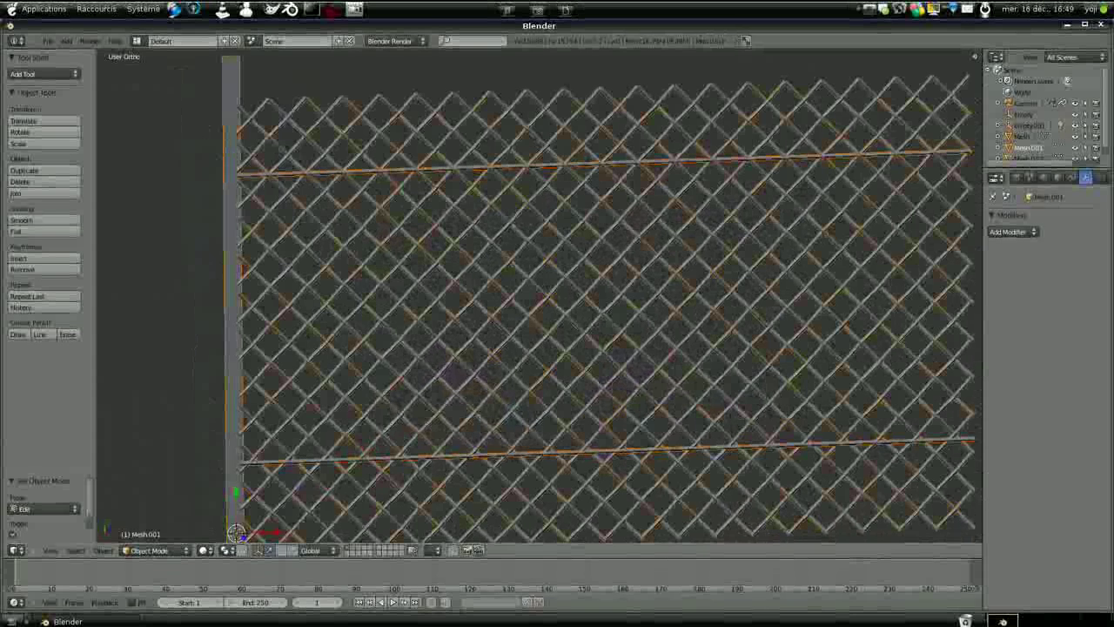
pyautogui.scroll(-3, 333, 281)
pyautogui.scroll(1, 333, 282)
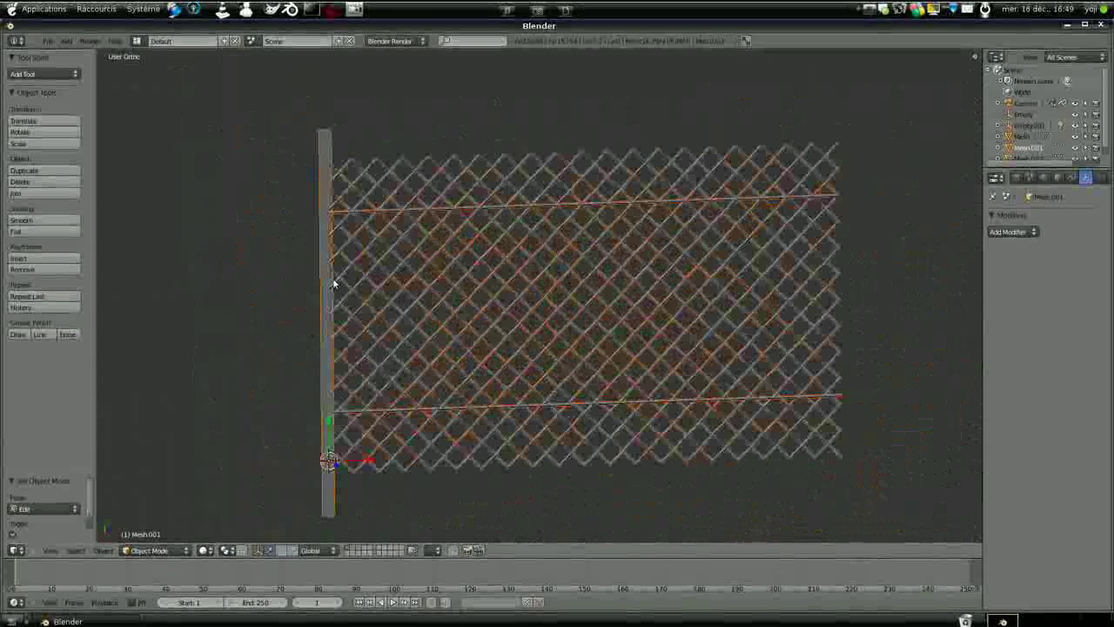
pyautogui.hotkey('ctrl', 'j')
pyautogui.scroll(-5, 377, 270)
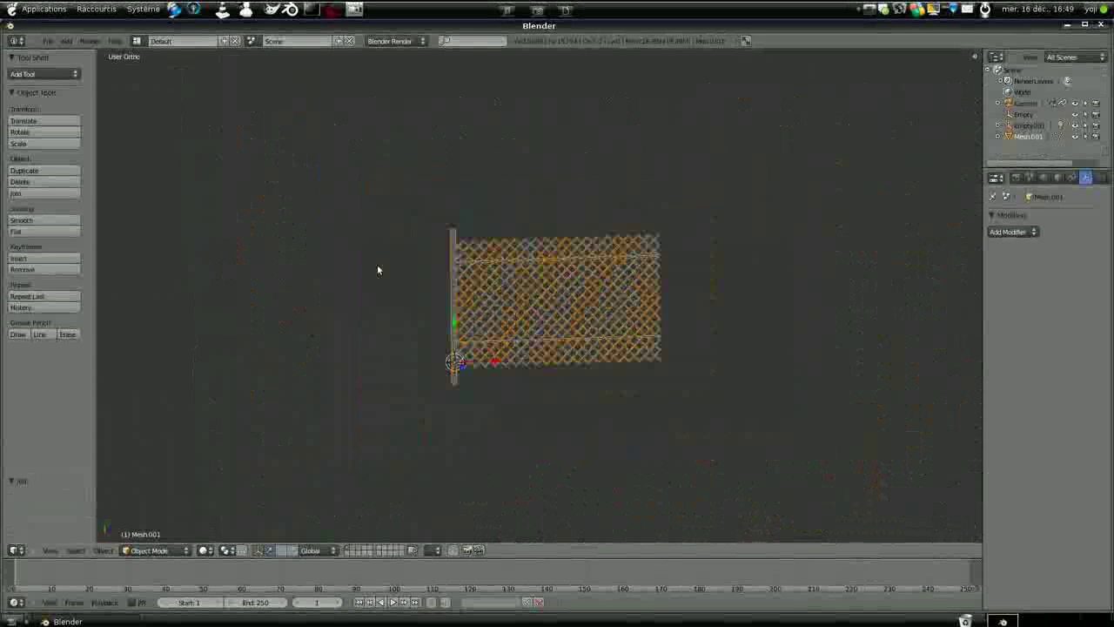
# Step: Check the joined fence panel in Edit Mode and add an Array modifier to it in Object Mode
pyautogui.scroll(4, 378, 270)
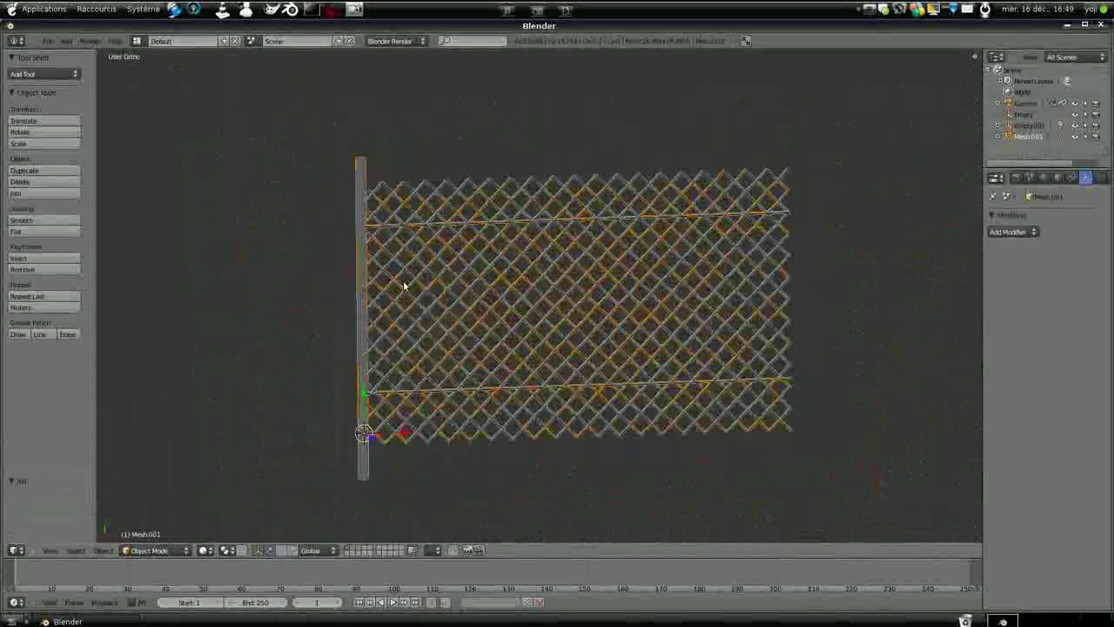
pyautogui.press('Tab')
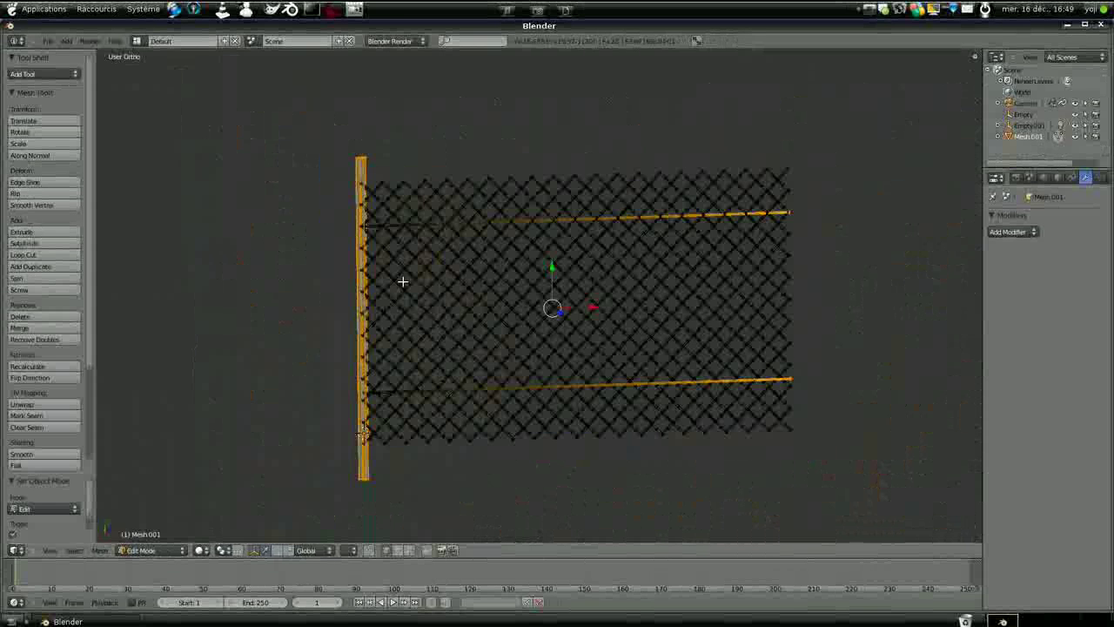
pyautogui.press('Tab')
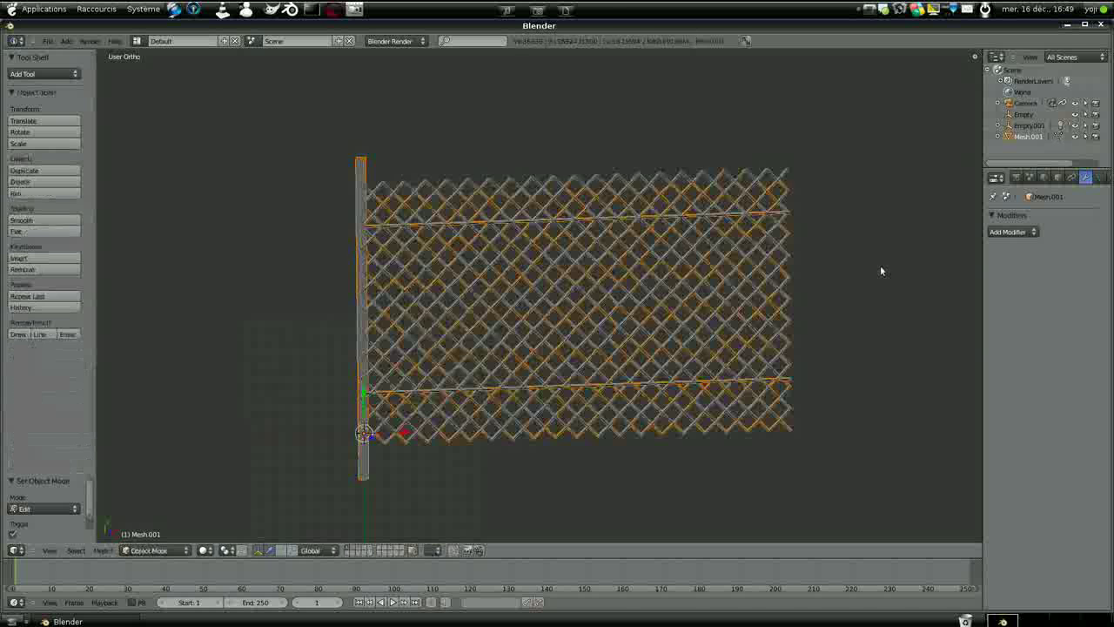
pyautogui.scroll(-1, 614, 365)
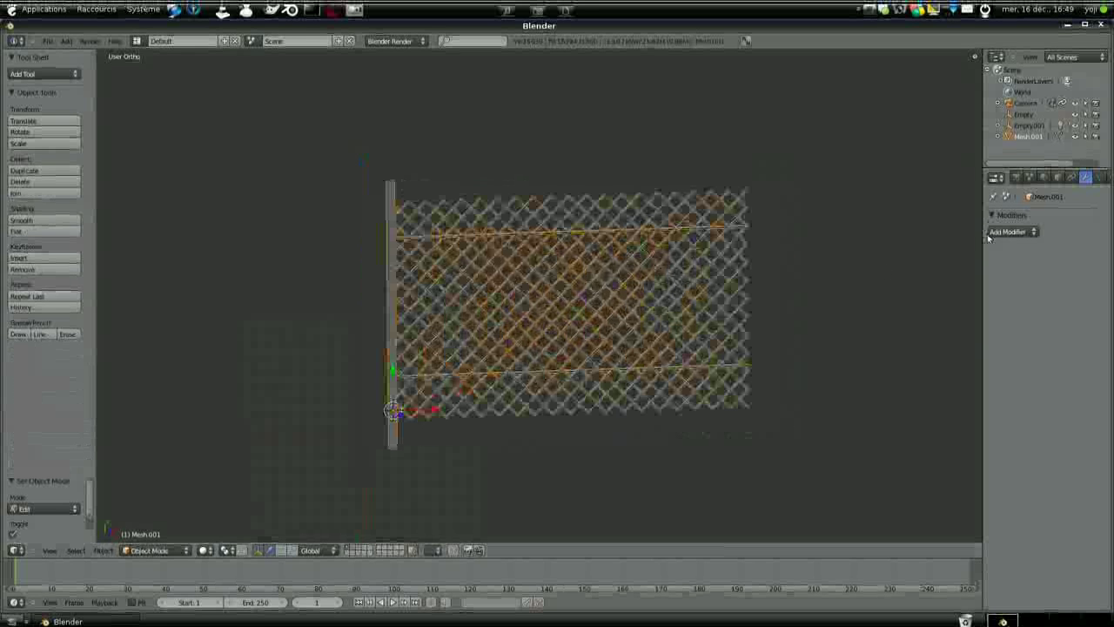
pyautogui.click(1034, 231)
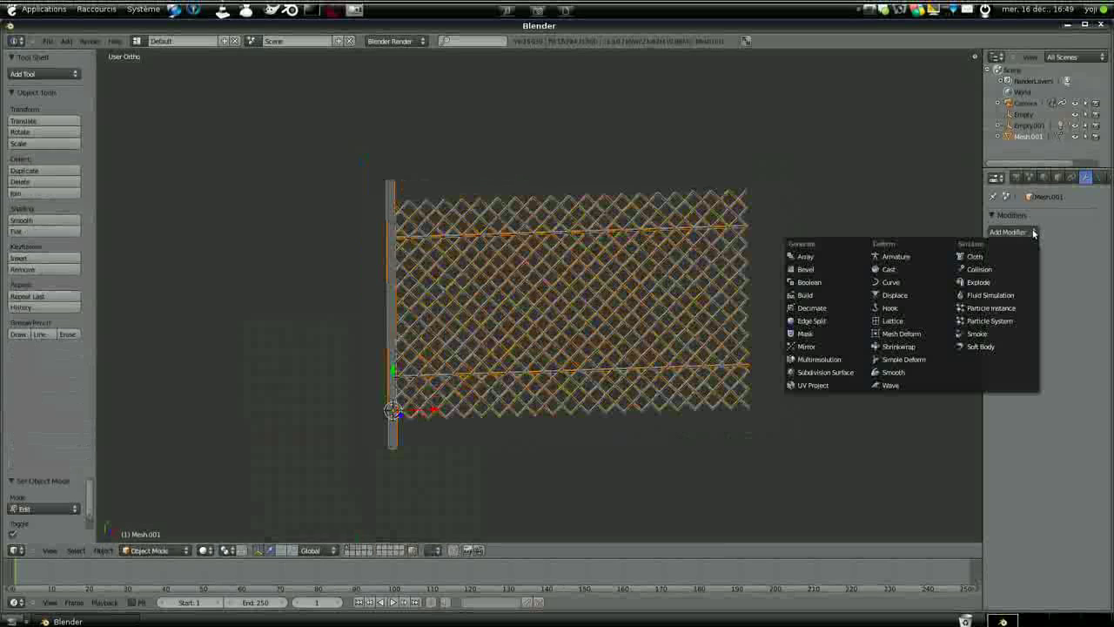
pyautogui.click(833, 257)
pyautogui.scroll(-4, 617, 296)
pyautogui.scroll(3, 617, 286)
pyautogui.scroll(-3, 607, 252)
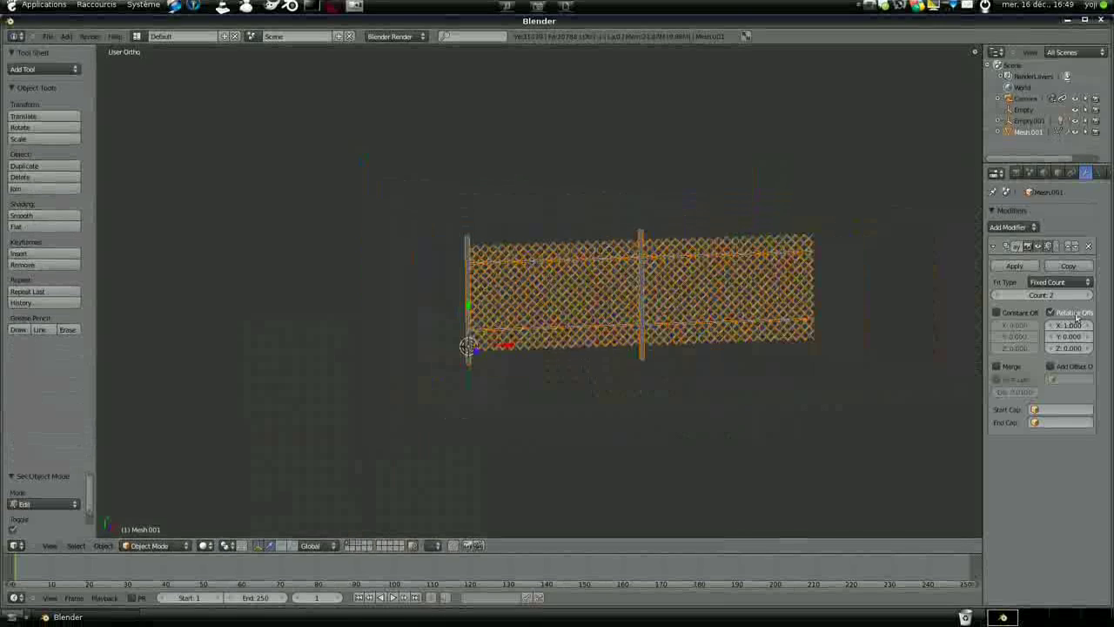
# Step: Try repeating the fence panel with an Array count of 8
pyautogui.scroll(-5, 782, 324)
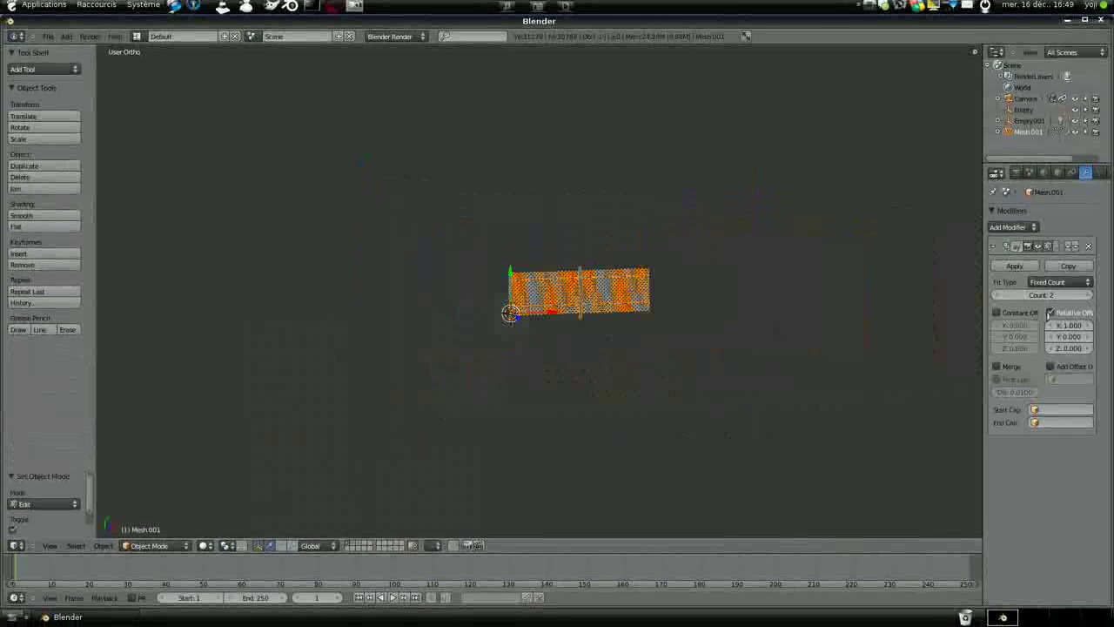
pyautogui.click(1087, 300)
pyautogui.click(1087, 300)
pyautogui.click(1087, 299)
pyautogui.click(1087, 300)
pyautogui.click(1088, 300)
pyautogui.click(1087, 300)
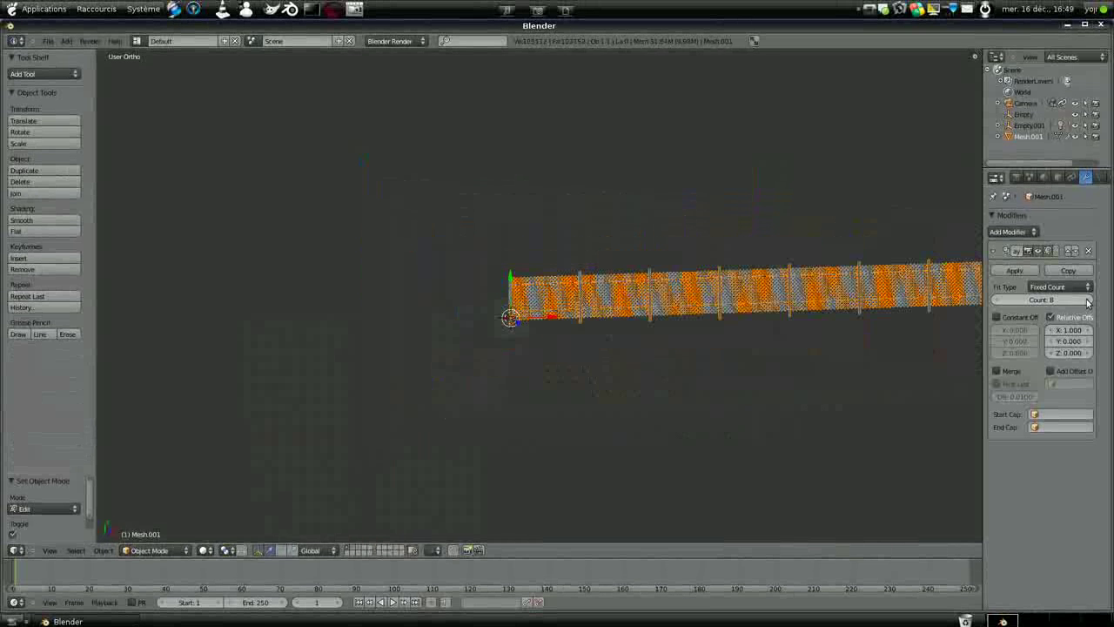
# Step: Reduce the Array modifier's count to 1 so only the single fence panel is shown
pyautogui.click(997, 300)
pyautogui.click(997, 300)
pyautogui.click(997, 299)
pyautogui.click(997, 299)
pyautogui.click(997, 299)
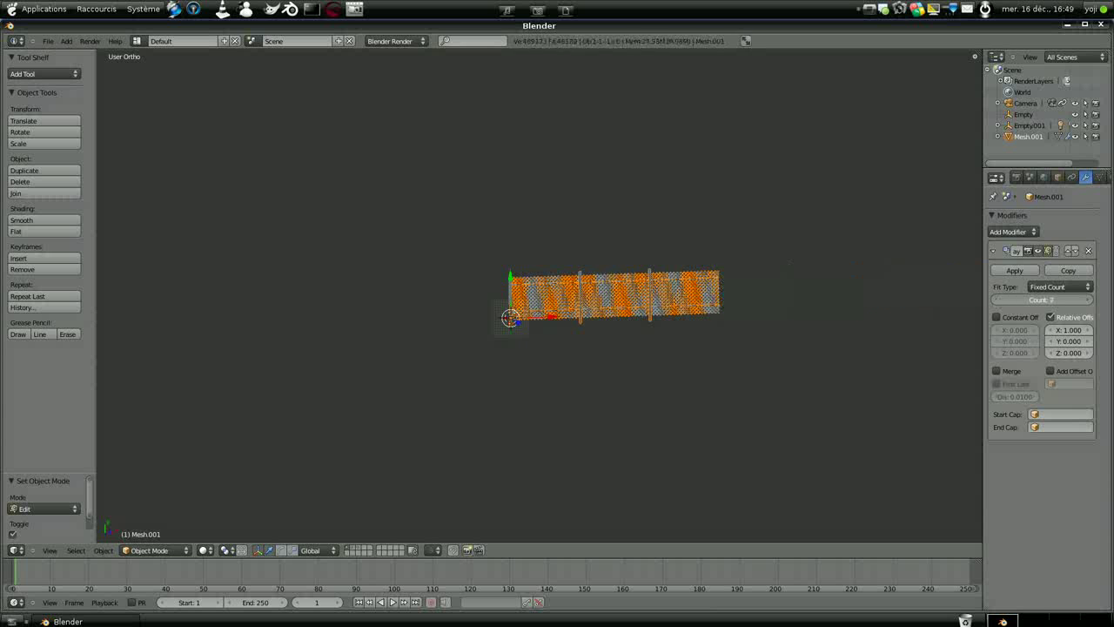
pyautogui.click(997, 300)
pyautogui.click(997, 300)
pyautogui.scroll(8, 541, 329)
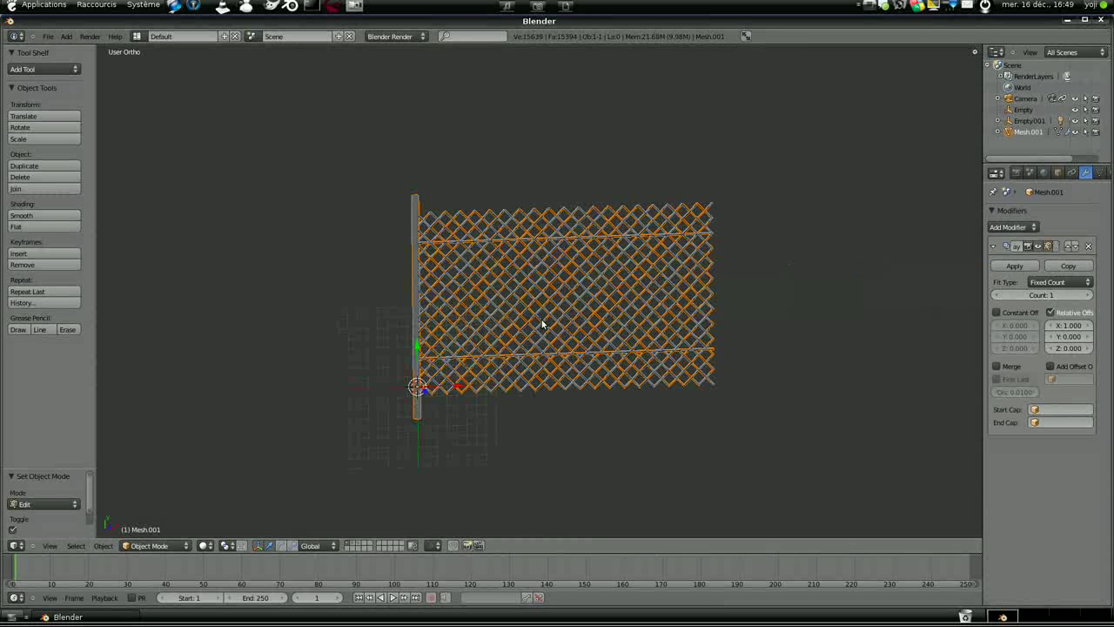
# Step: Scale the fence panel down uniformly to about 0.098 from the top view
pyautogui.scroll(-4, 540, 323)
pyautogui.scroll(4, 493, 281)
pyautogui.moveTo(493, 281)
pyautogui.mouseDown(button='middle')
pyautogui.moveTo(492, 368)
pyautogui.moveTo(497, 302)
pyautogui.moveTo(485, 287)
pyautogui.mouseUp(button='middle')
pyautogui.scroll(-4, 485, 287)
pyautogui.scroll(5, 503, 321)
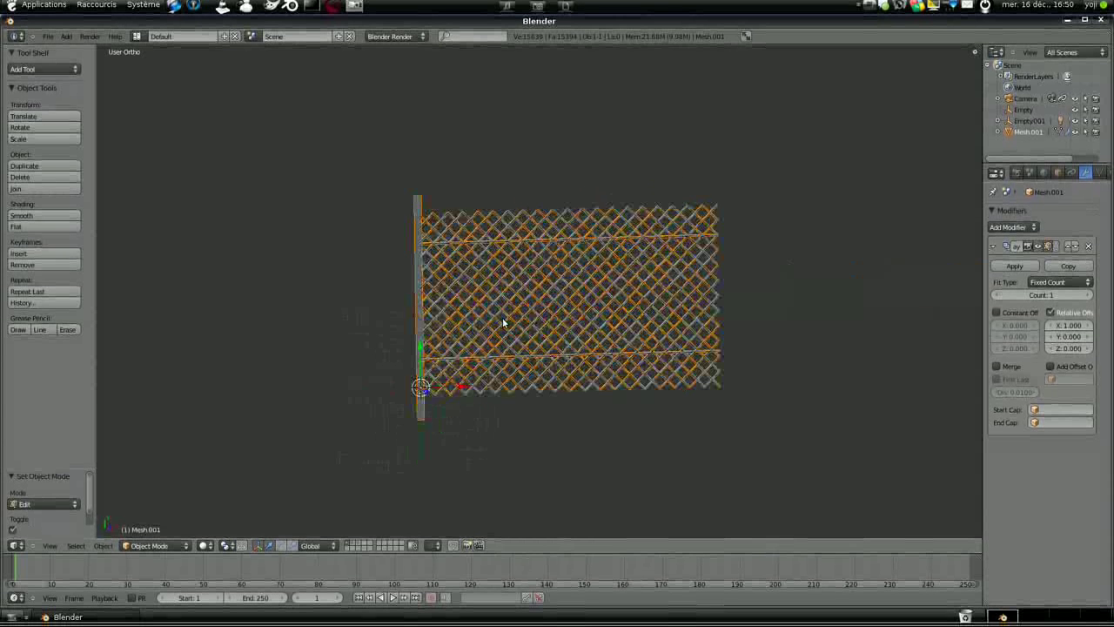
pyautogui.press('KP_7')
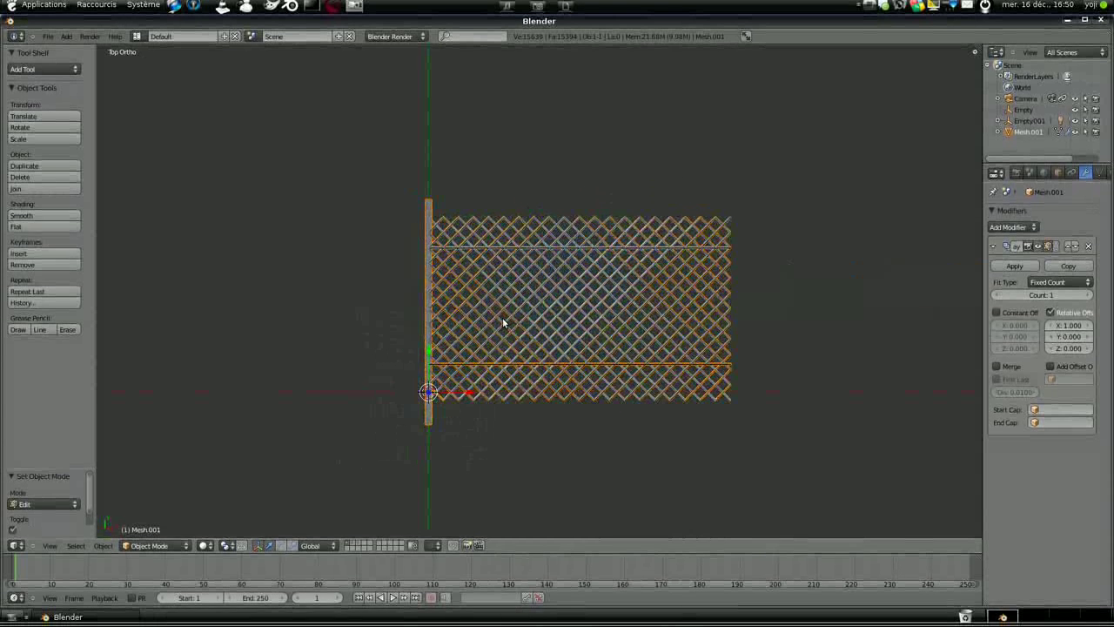
pyautogui.press('s')
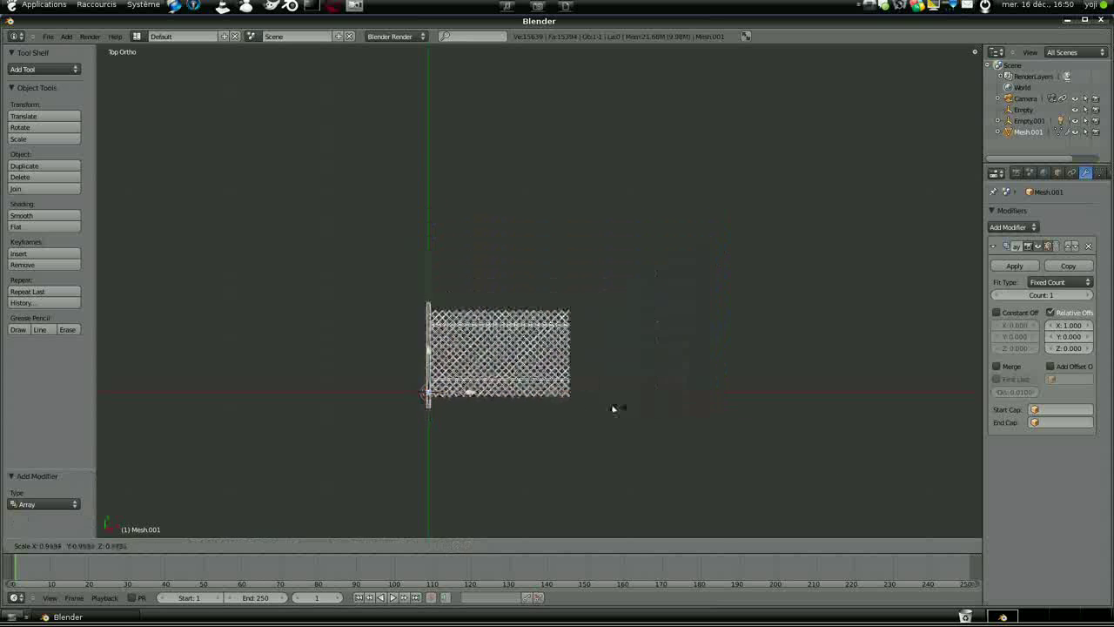
pyautogui.click(467, 403)
pyautogui.press('KP_Decimal')
pyautogui.scroll(-10, 467, 401)
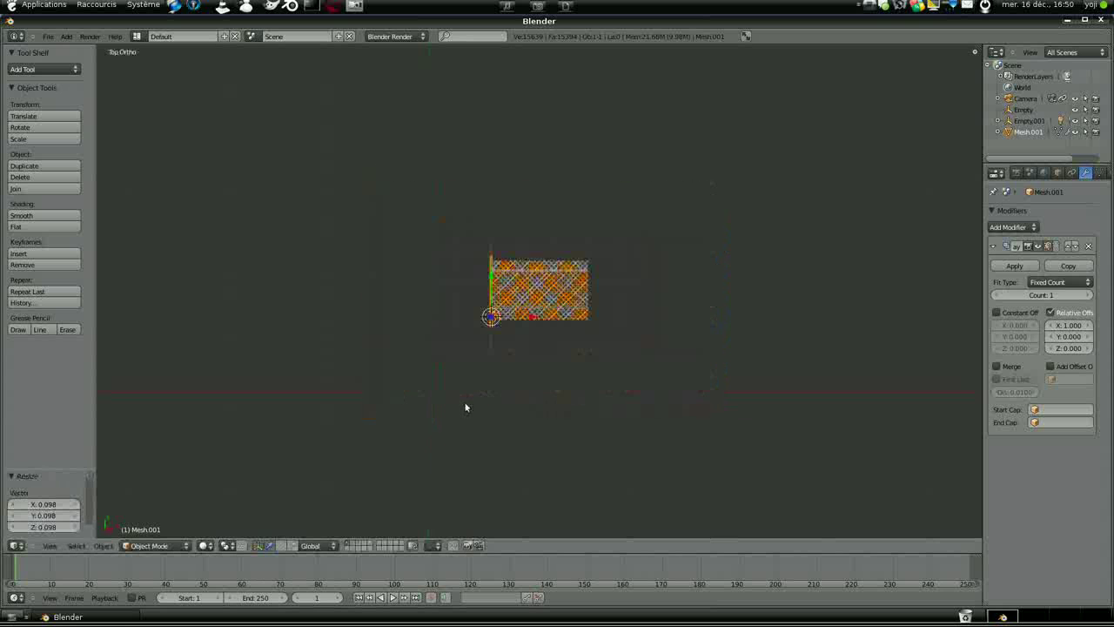
pyautogui.scroll(3, 538, 372)
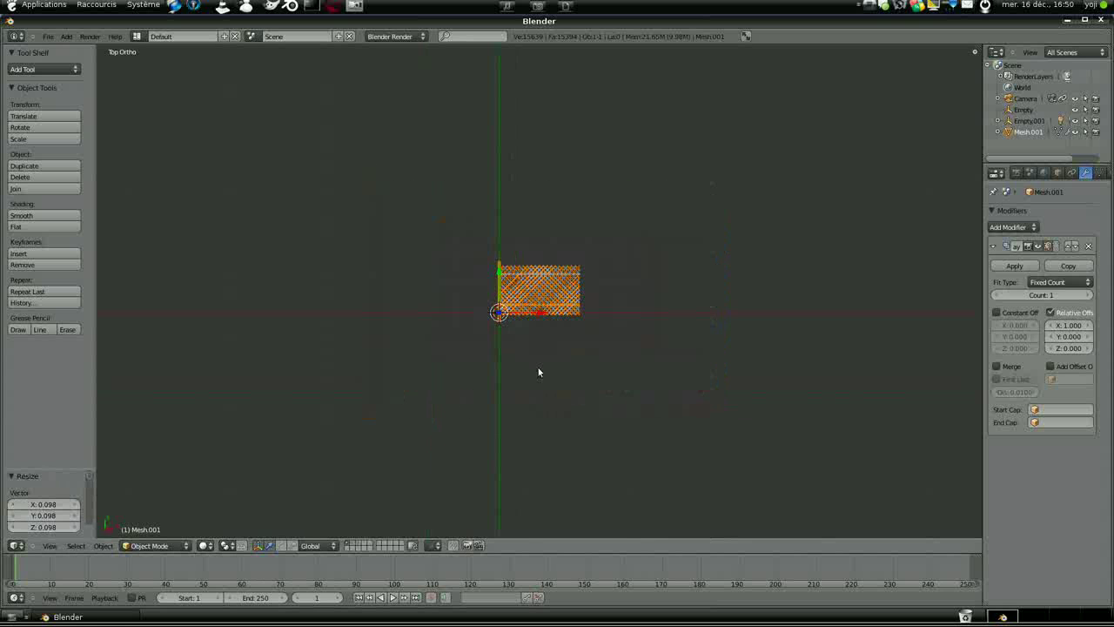
# Step: Rotate the fence panel by -90° in the right side view so that it stands upright
pyautogui.press('KP_3')
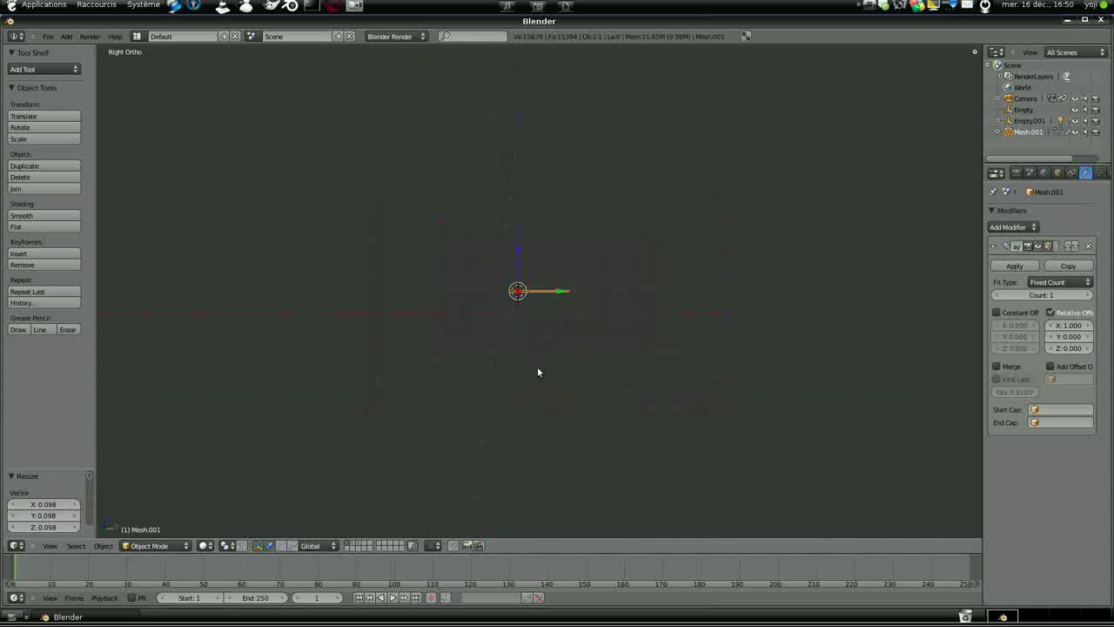
pyautogui.write('r9')
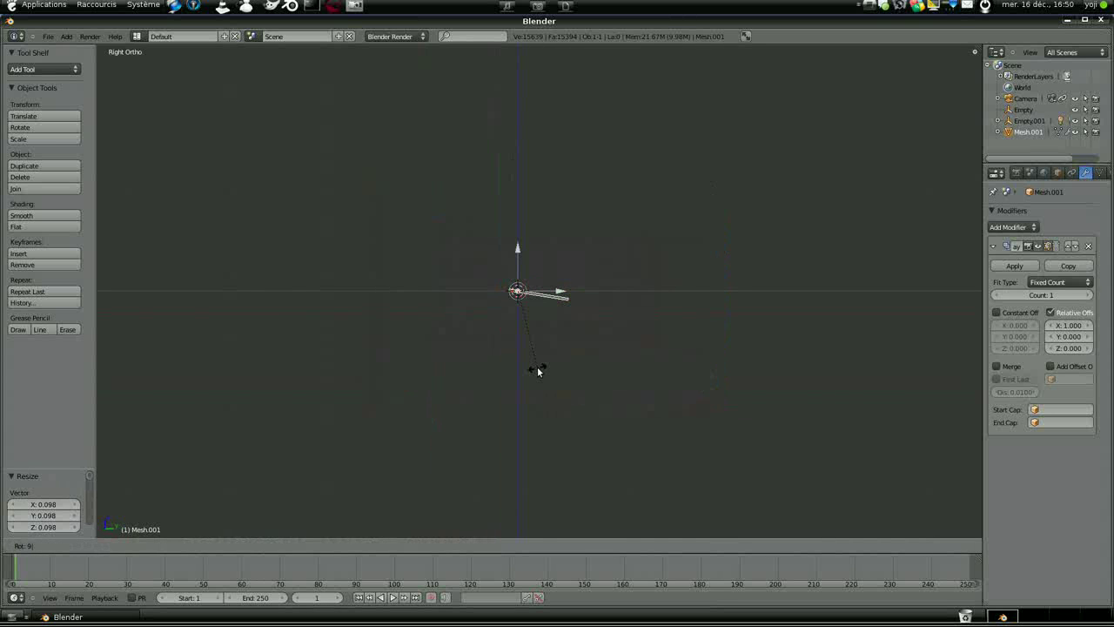
pyautogui.write('0')
pyautogui.write('-')
pyautogui.press('Return')
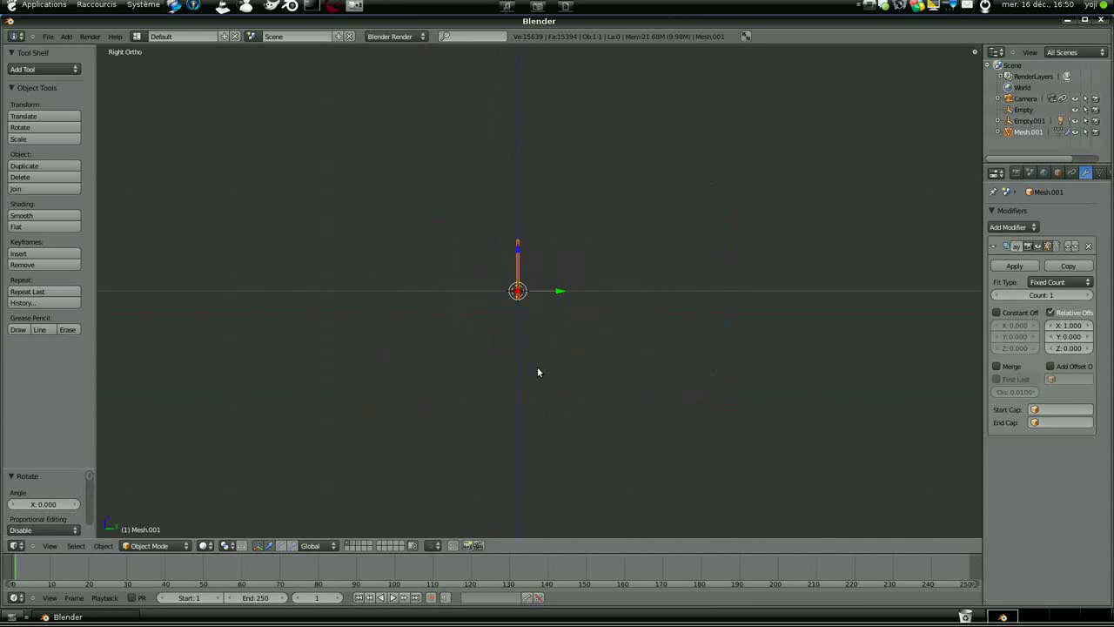
pyautogui.moveTo(537, 370); pyautogui.dragTo(670, 336, button='middle')
pyautogui.scroll(7, 530, 335)
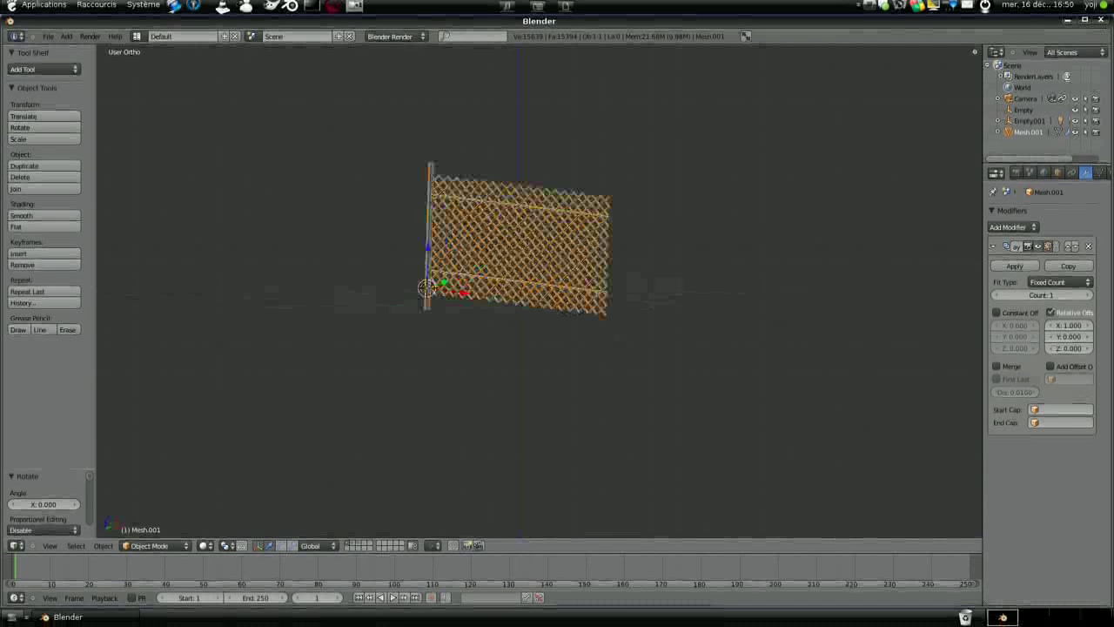
pyautogui.scroll(-3, 530, 336)
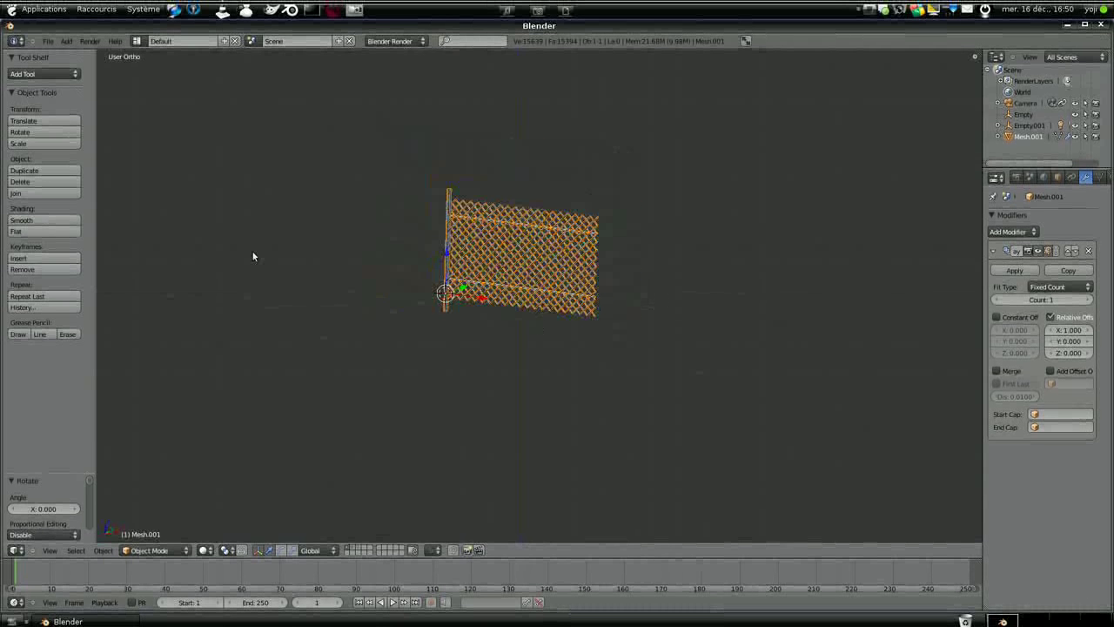
# Step: Add a Bezier curve at the base of the fence's edge bar
pyautogui.click(66, 41)
pyautogui.moveTo(75, 54)
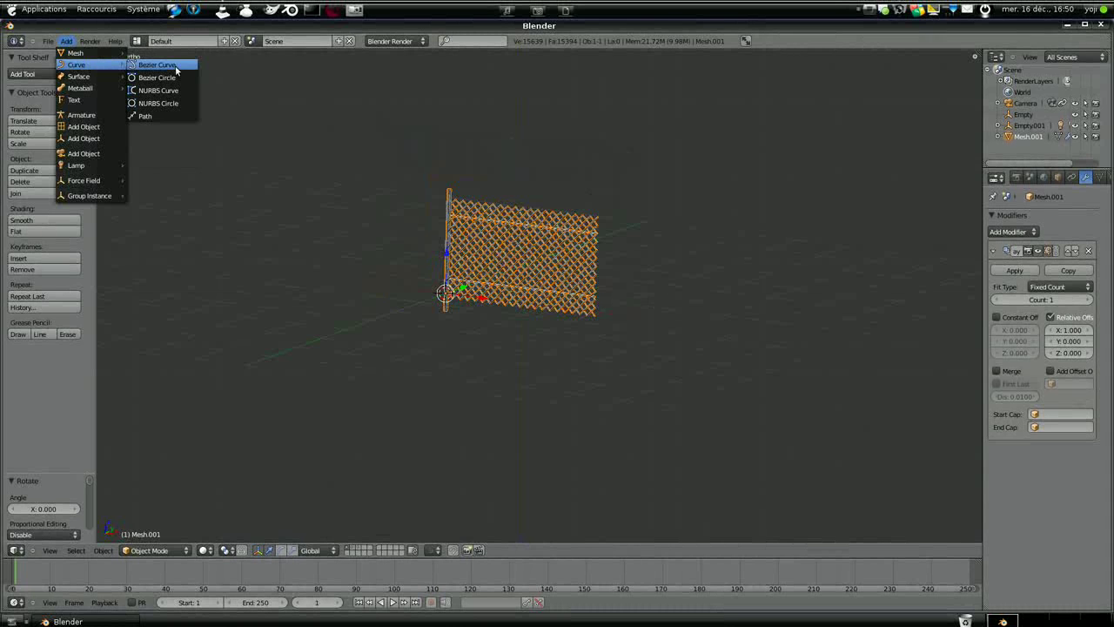
pyautogui.click(148, 64)
pyautogui.scroll(3, 400, 331)
pyautogui.scroll(-2, 450, 308)
pyautogui.moveTo(450, 308); pyautogui.dragTo(539, 377, button='middle')
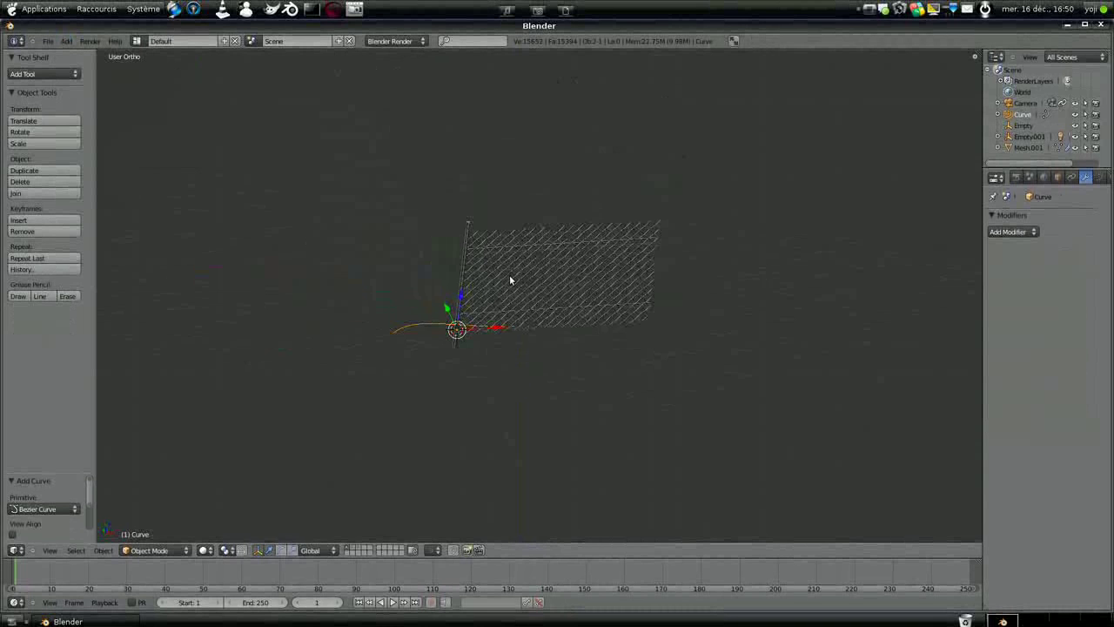
# Step: Set the fence's Array count to 2 and add a Curve modifier that uses the Bezier curve as its object
pyautogui.rightClick(510, 280)
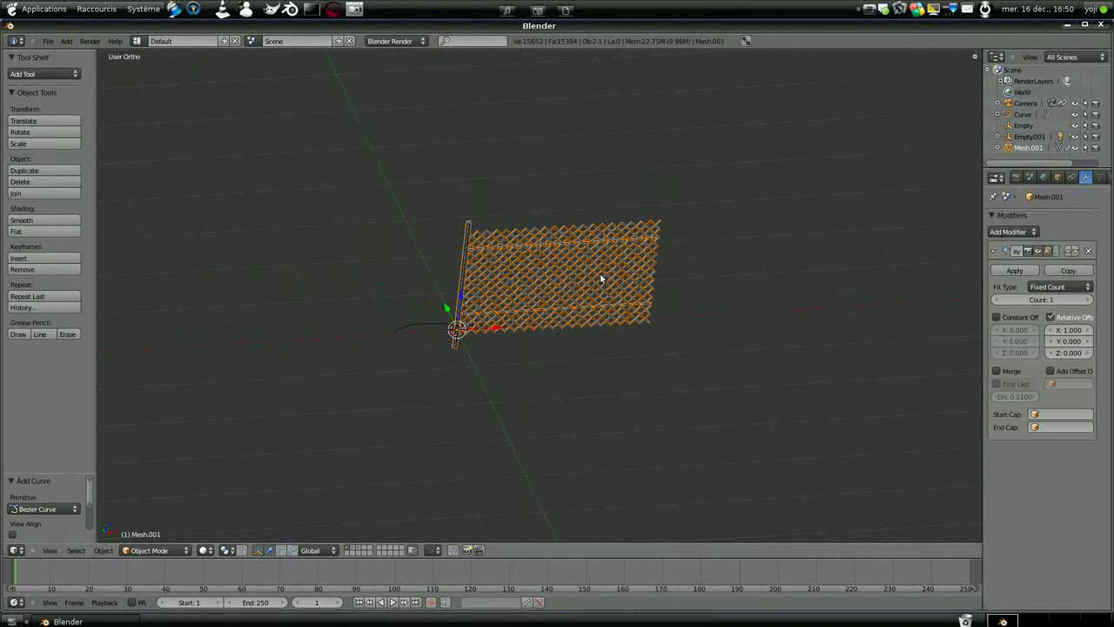
pyautogui.click(1088, 299)
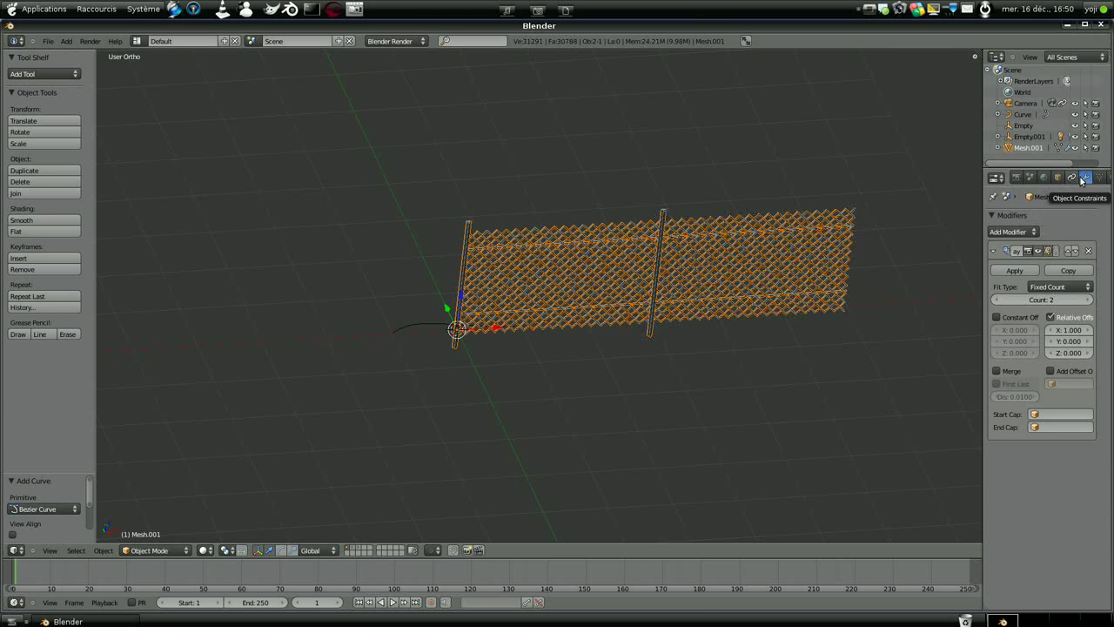
pyautogui.click(1034, 233)
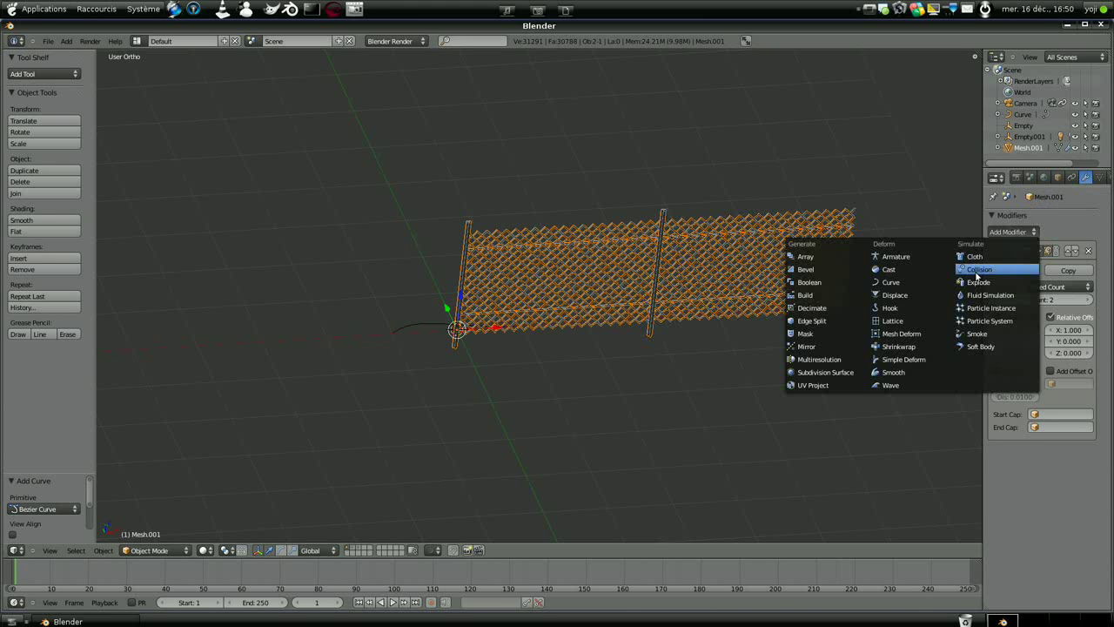
pyautogui.click(891, 283)
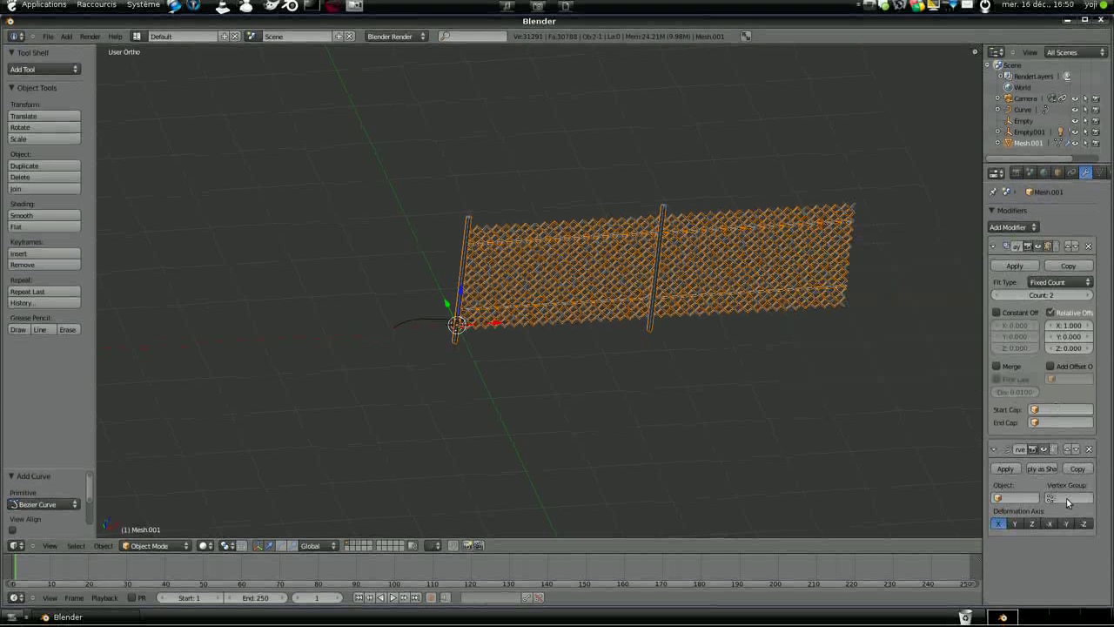
pyautogui.click(1003, 508)
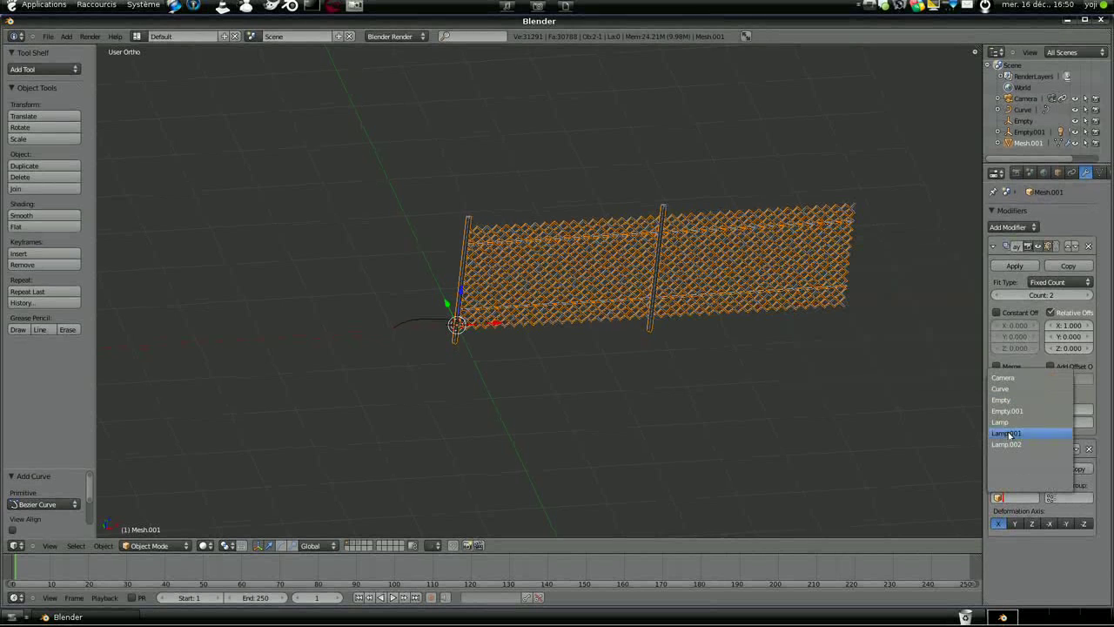
pyautogui.click(1003, 389)
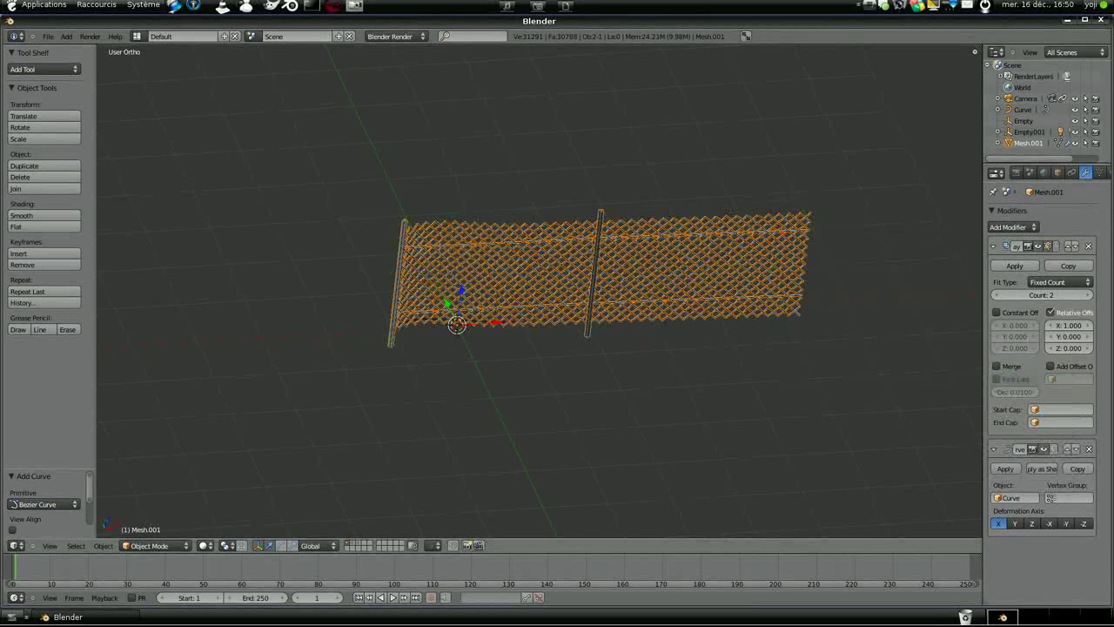
pyautogui.scroll(4, 472, 382)
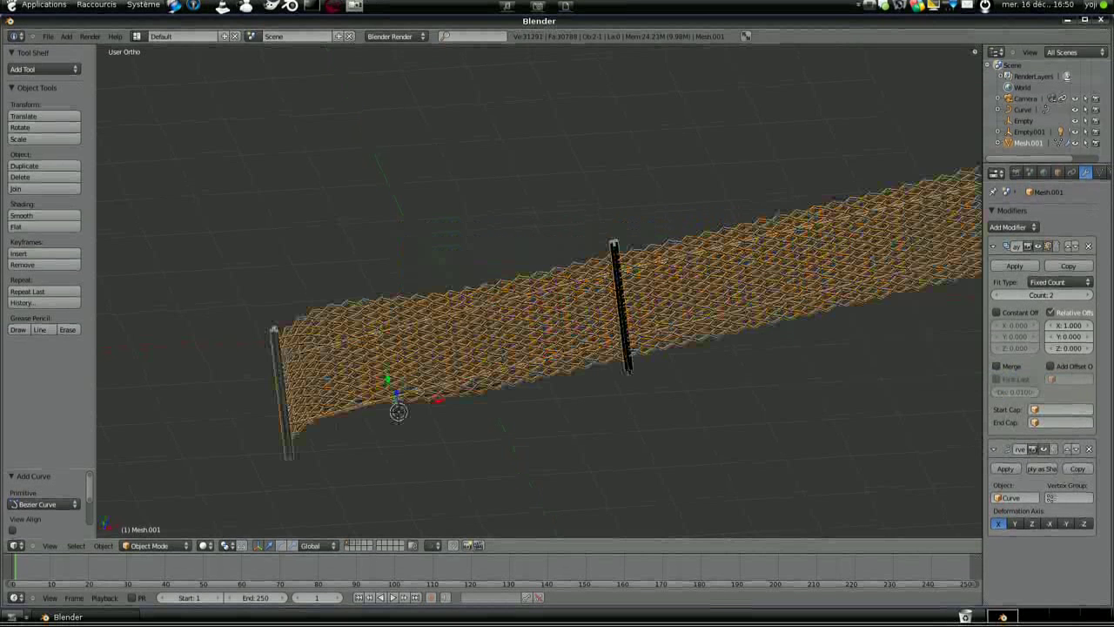
pyautogui.scroll(-4, 592, 331)
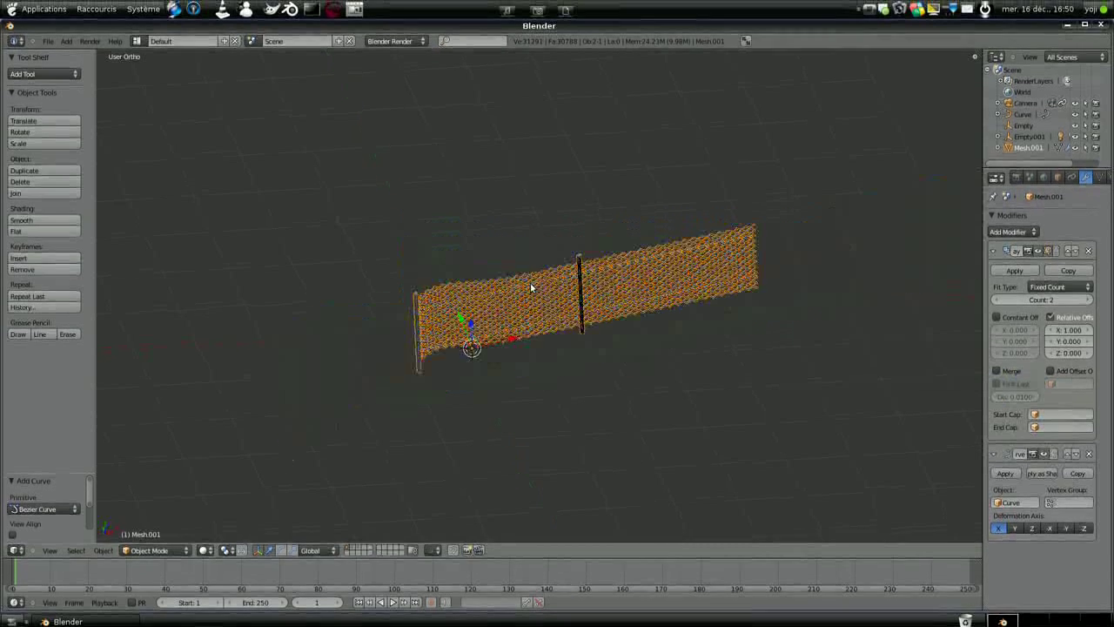
pyautogui.moveTo(532, 287); pyautogui.dragTo(542, 207, button='middle')
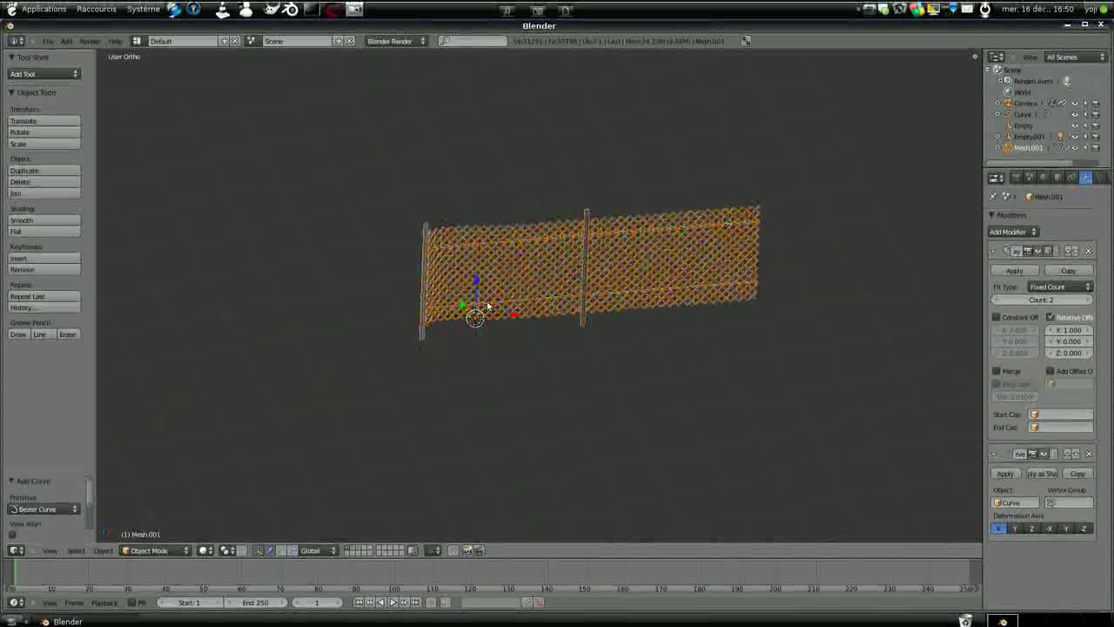
# Step: Extrude a new point from the end of the Bezier curve and move it about 4.62 along X
pyautogui.scroll(3, 466, 329)
pyautogui.rightClick(461, 327)
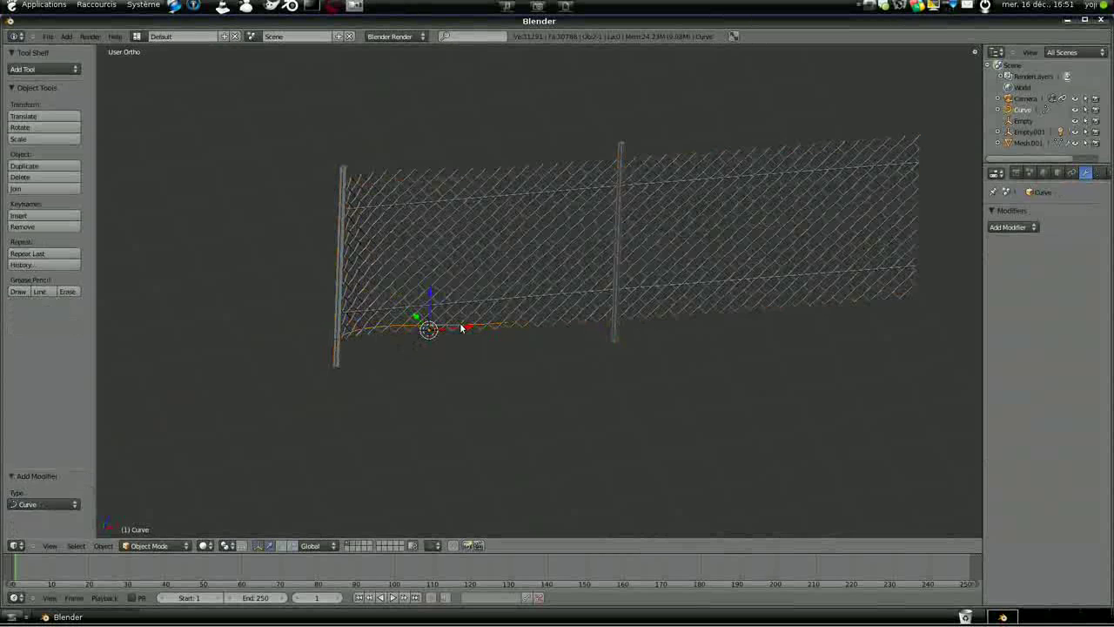
pyautogui.press('Tab')
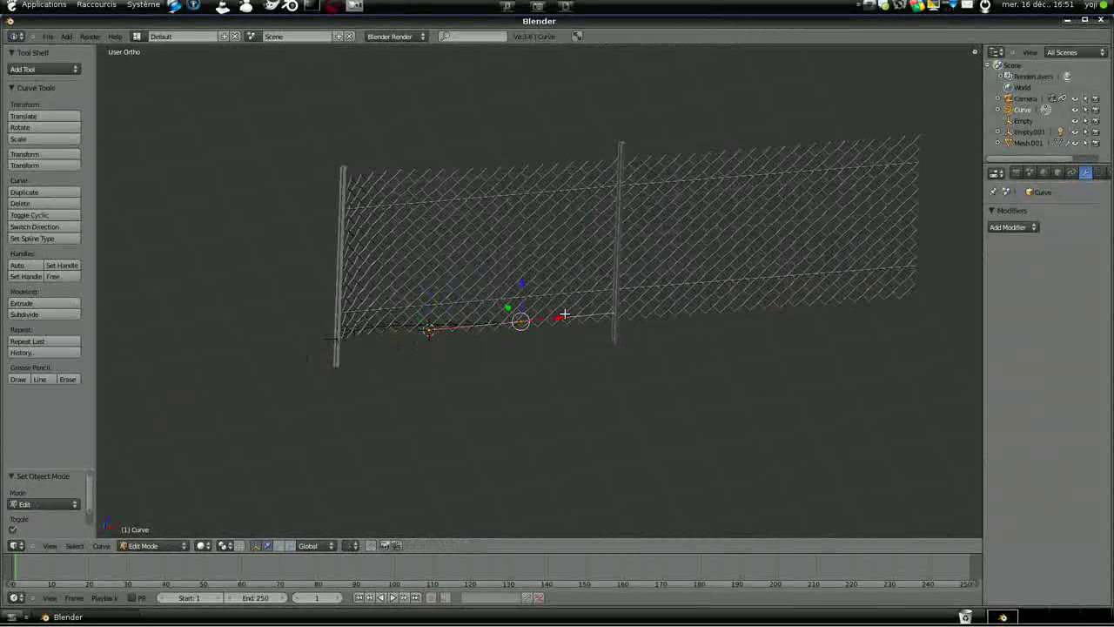
pyautogui.press('e')
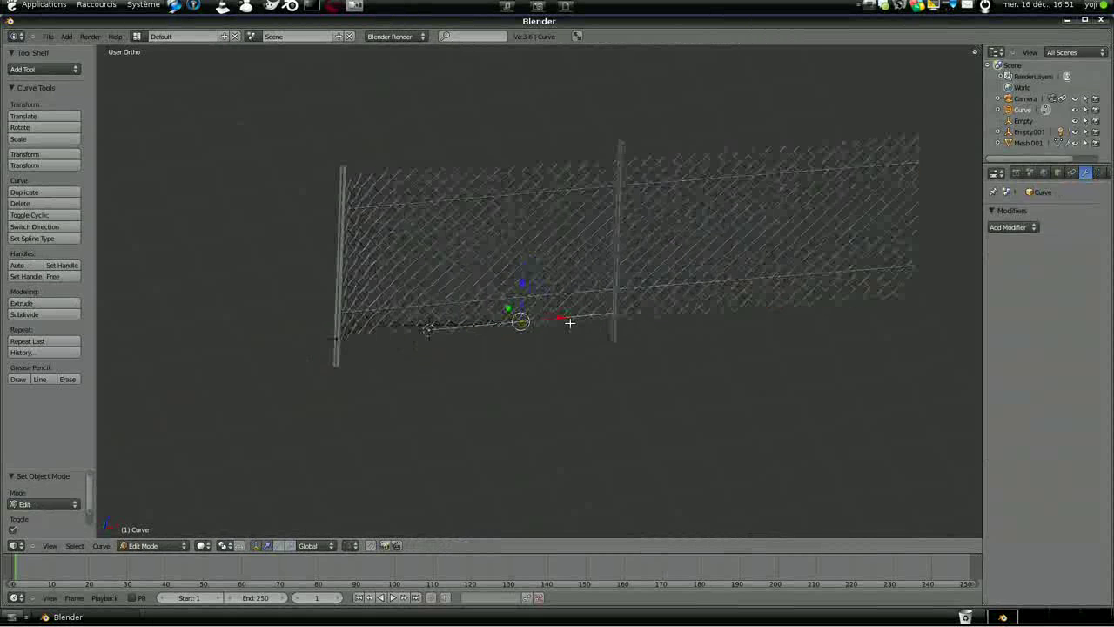
pyautogui.click(567, 320)
pyautogui.press('g')
pyautogui.press('x')
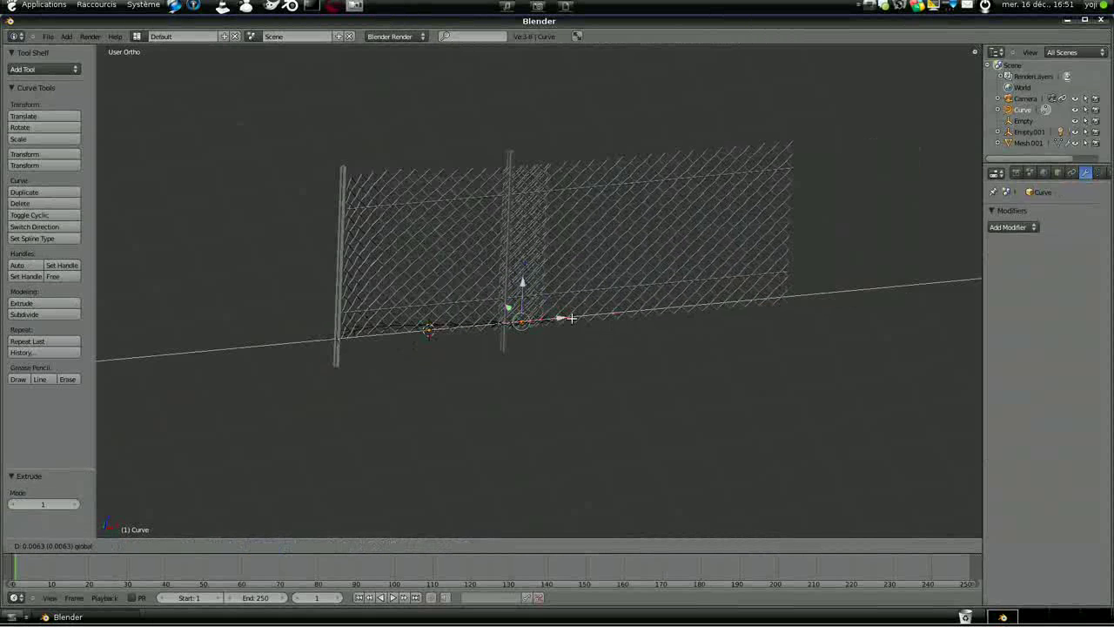
pyautogui.click(333, 342)
# Step: Bend the Bezier curve by moving its end point about -1.75 along Y and about -3.12 along X
pyautogui.scroll(-5, 552, 303)
pyautogui.moveTo(552, 304); pyautogui.dragTo(525, 423, button='middle')
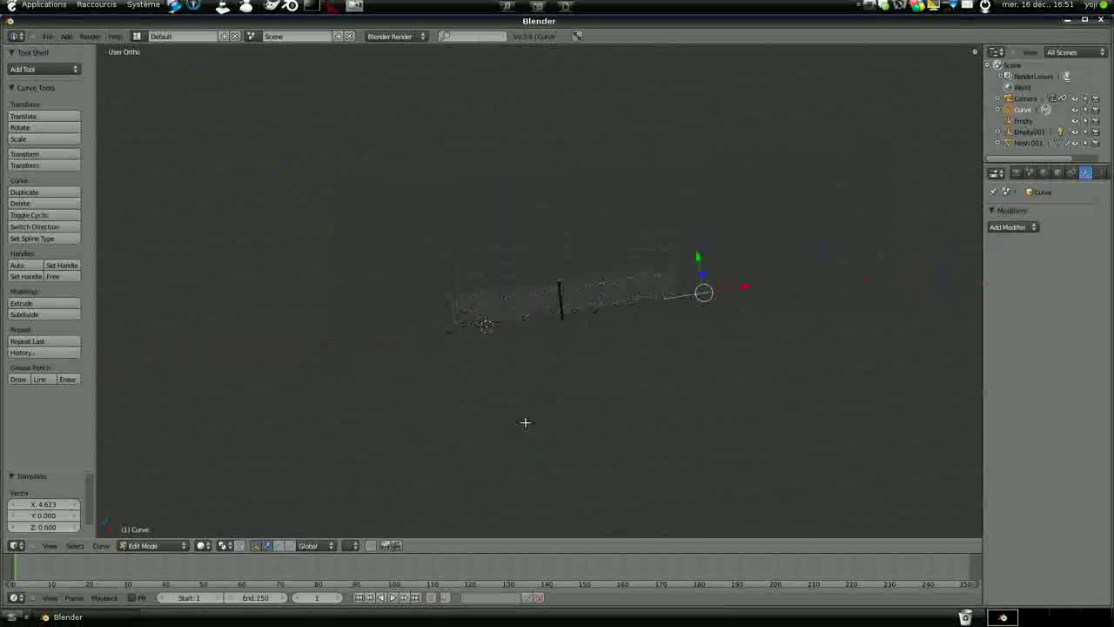
pyautogui.press('g')
pyautogui.press('y')
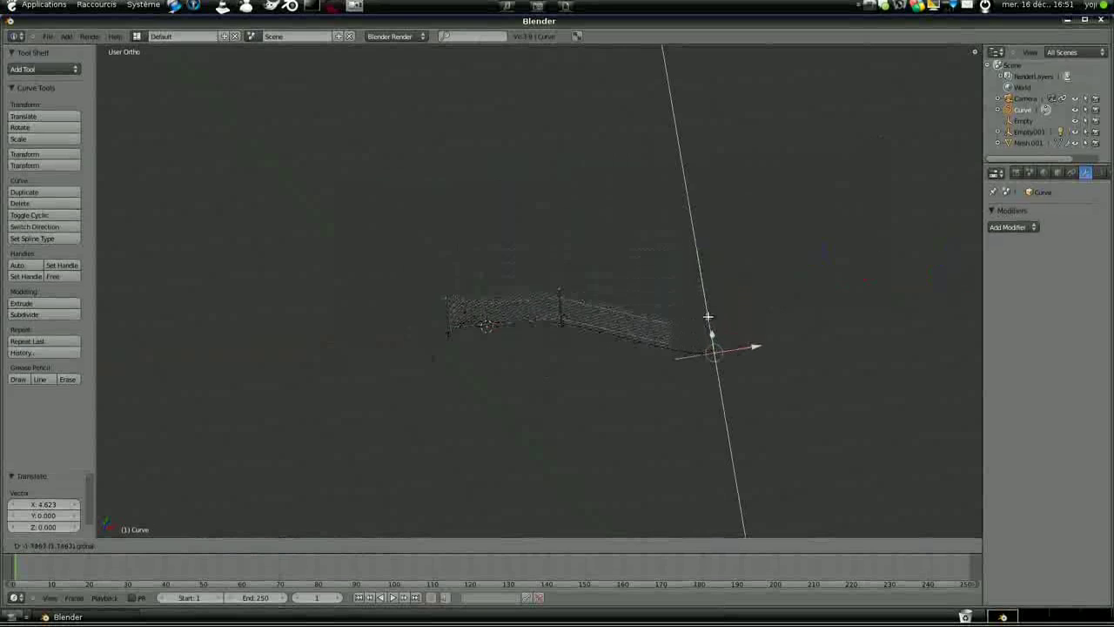
pyautogui.click(750, 355)
pyautogui.press('g')
pyautogui.press('y')
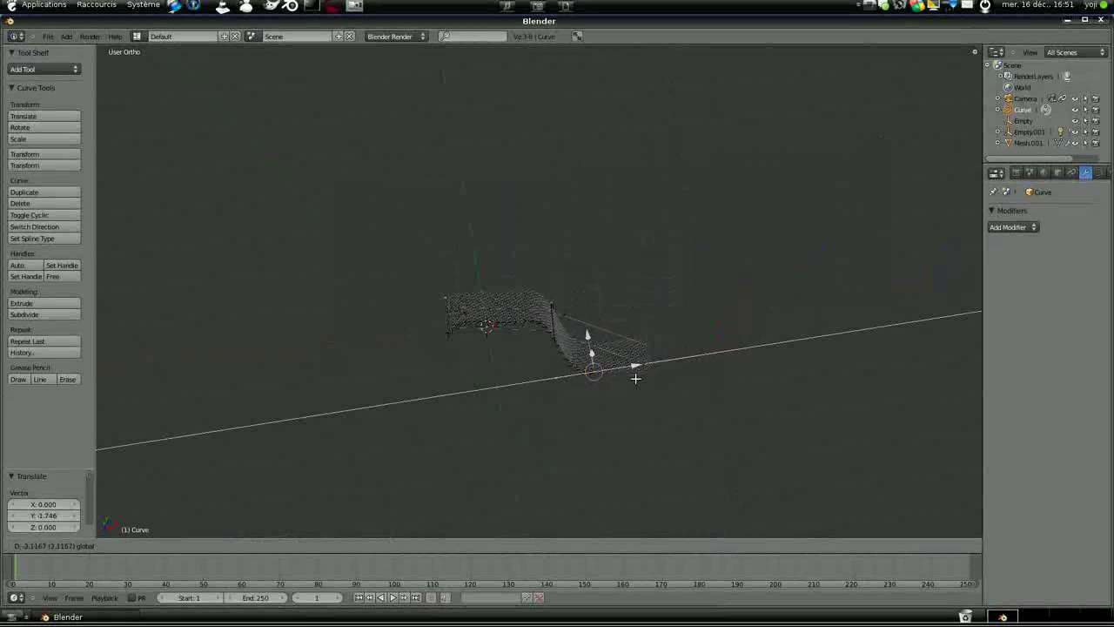
pyautogui.moveTo(636, 379); pyautogui.dragTo(635, 379)
# Step: Examine how the fence's horizontal wires follow the bend of the curve
pyautogui.scroll(5, 590, 428)
pyautogui.moveTo(485, 400); pyautogui.dragTo(385, 403, button='middle')
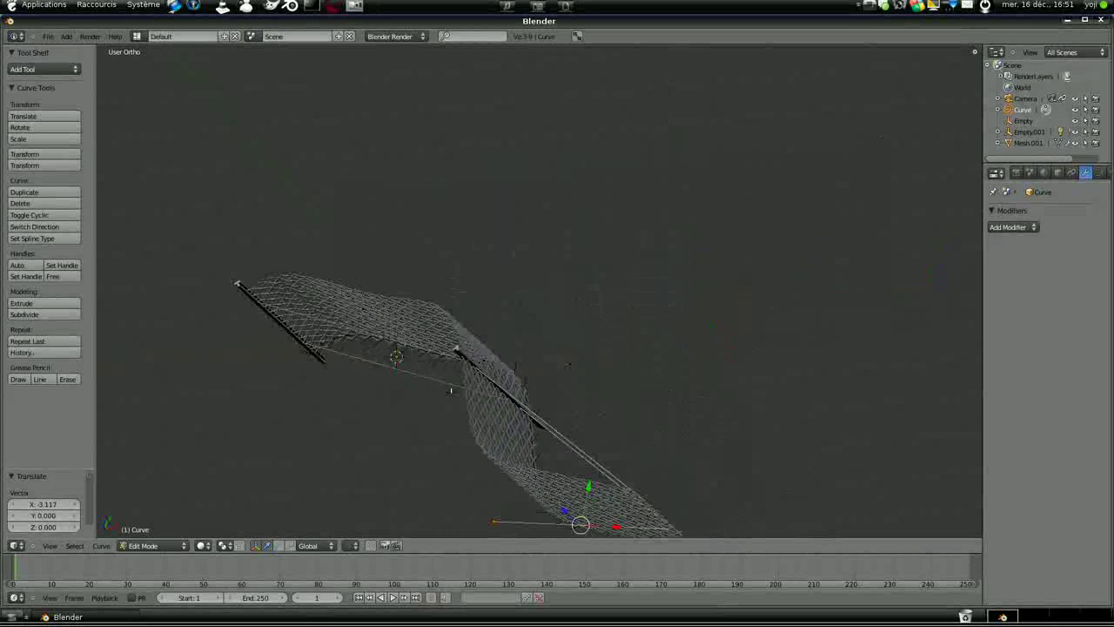
pyautogui.moveTo(492, 422); pyautogui.dragTo(506, 292, button='middle')
pyautogui.moveTo(582, 370); pyautogui.dragTo(566, 324, button='middle')
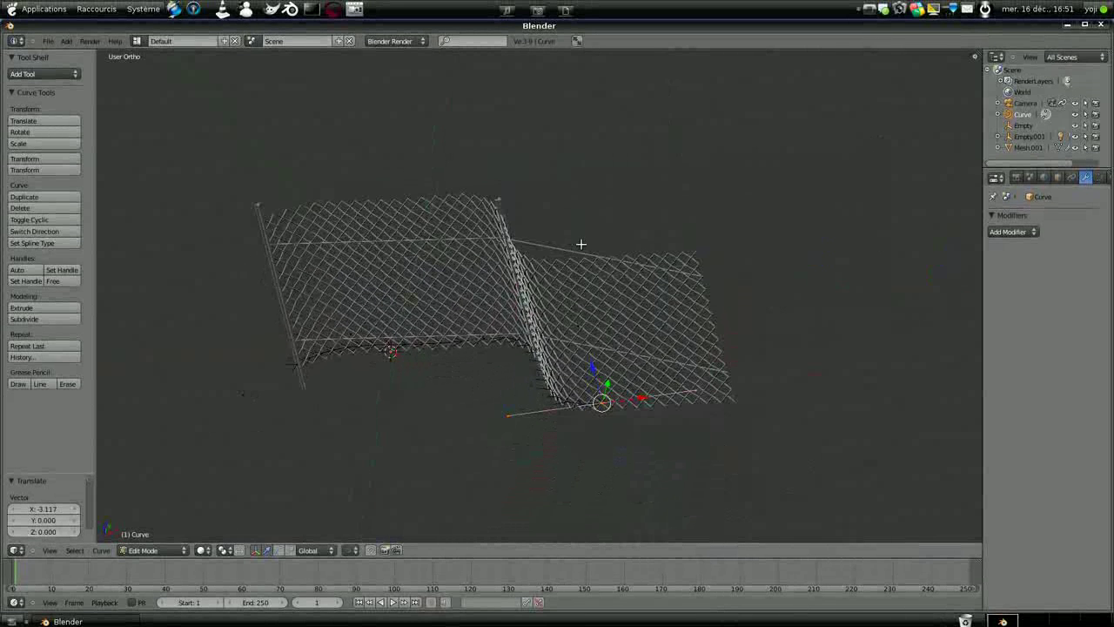
pyautogui.moveTo(582, 245); pyautogui.dragTo(576, 309, button='middle')
pyautogui.scroll(4, 570, 323)
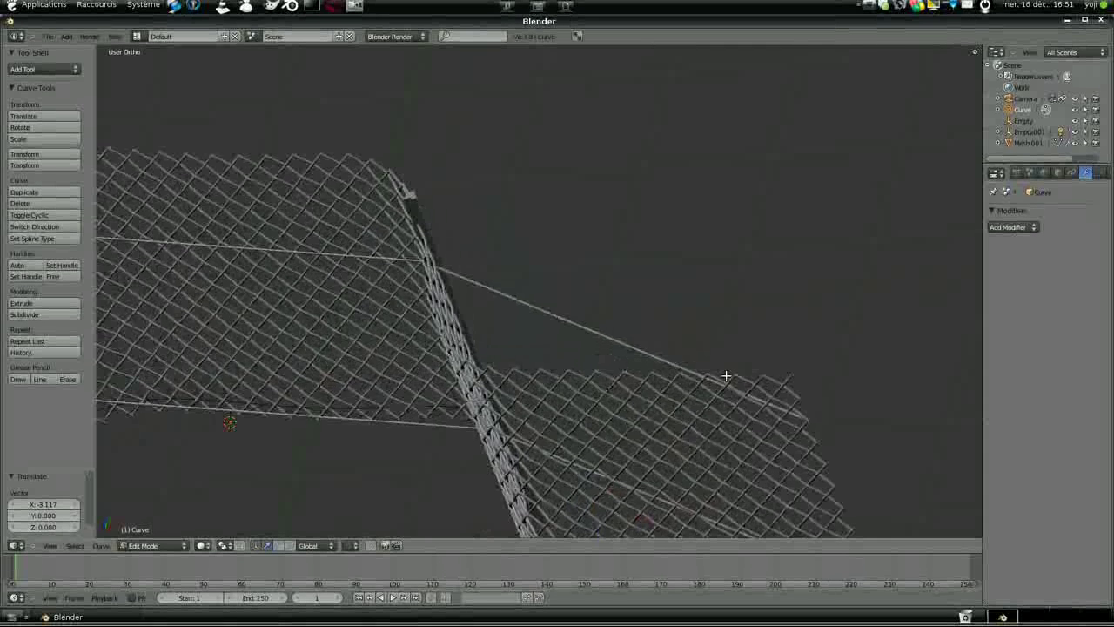
pyautogui.scroll(-4, 435, 296)
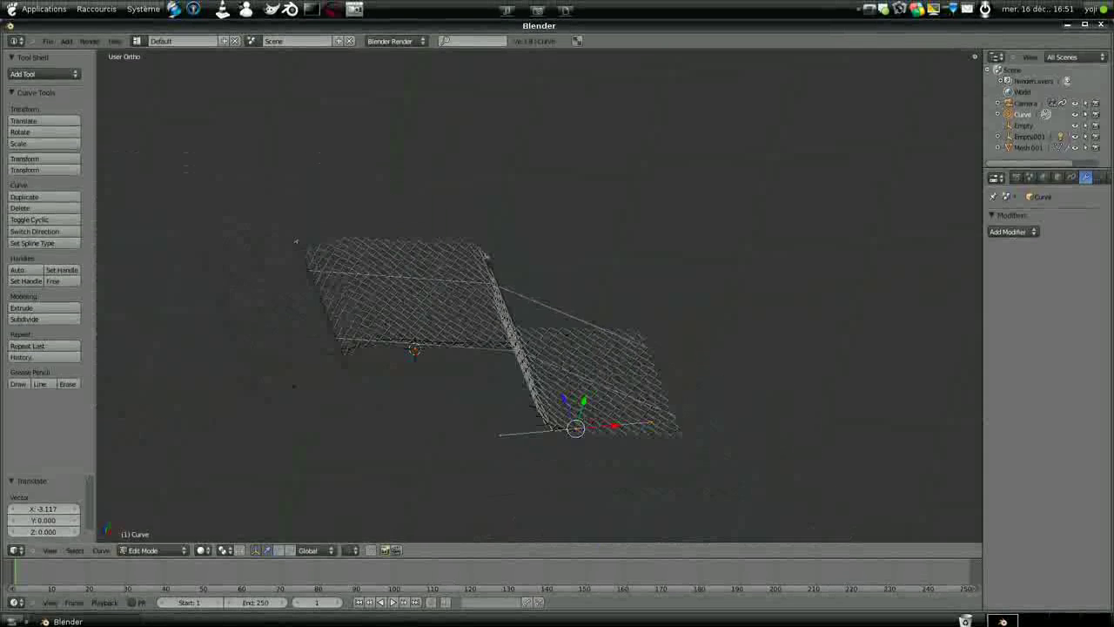
# Step: Add 23 loop cuts along the upper horizontal wire of the fence mesh
pyautogui.press('Tab')
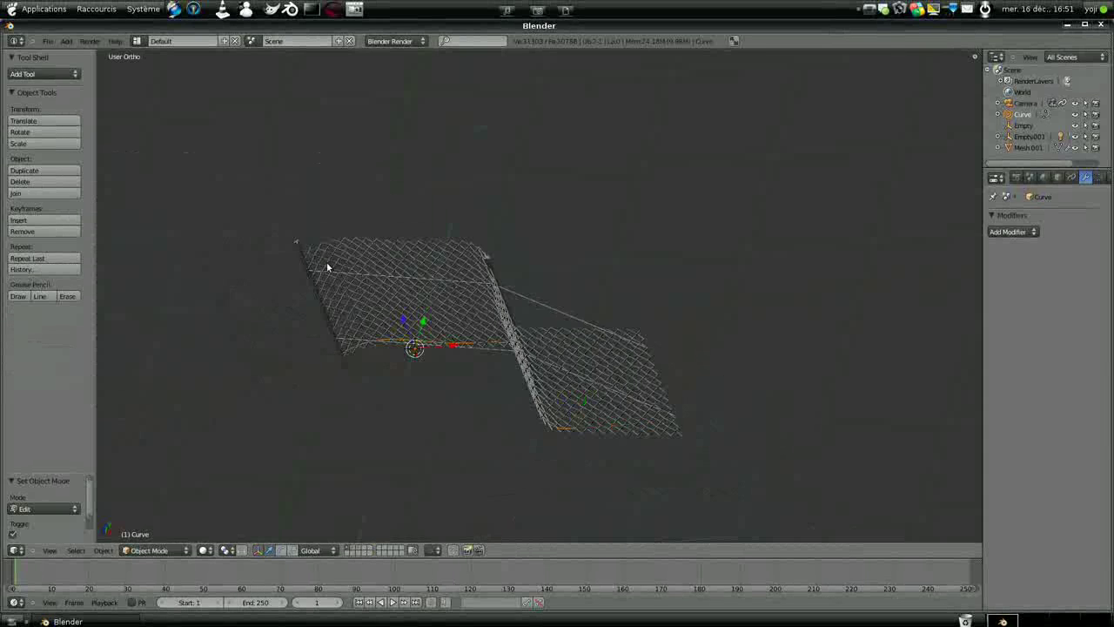
pyautogui.rightClick(308, 265)
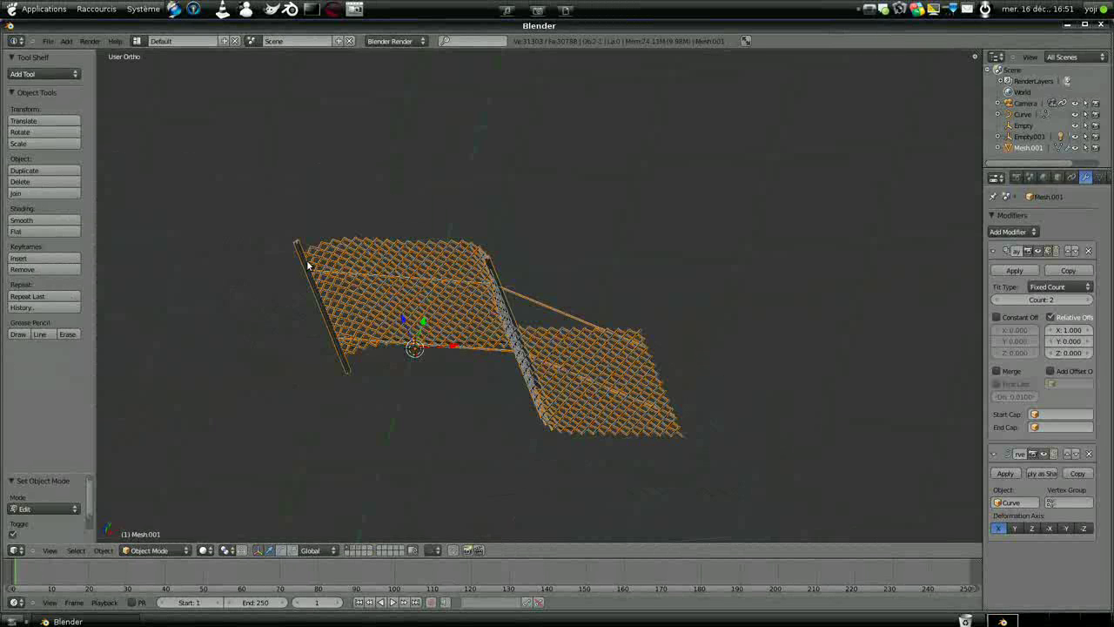
pyautogui.press('Tab')
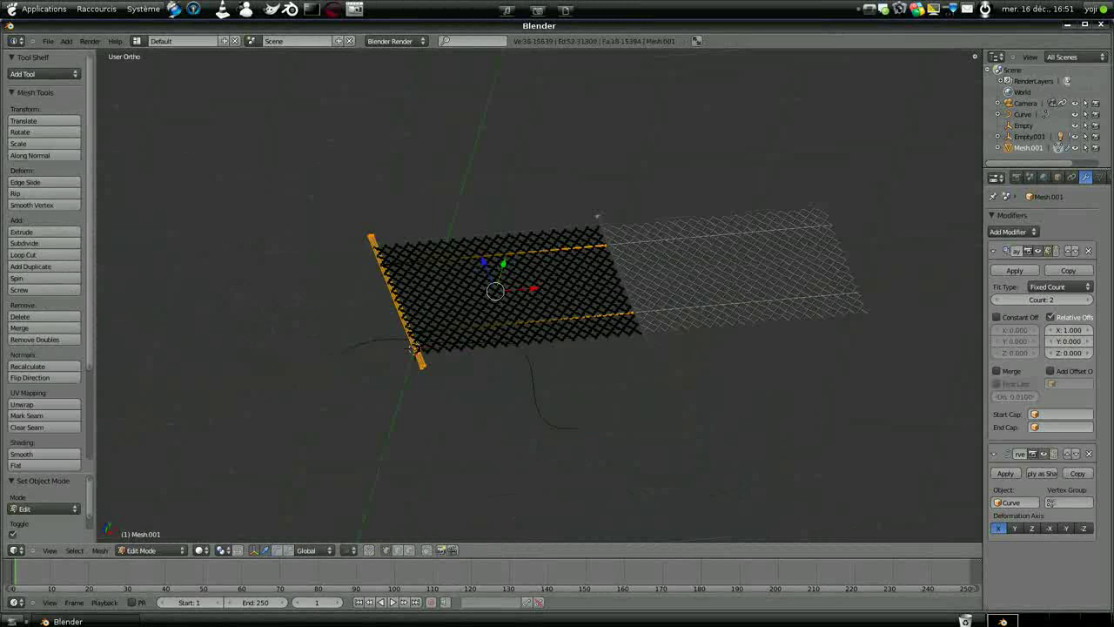
pyautogui.scroll(5, 592, 306)
pyautogui.moveTo(544, 195); pyautogui.dragTo(464, 212, button='middle')
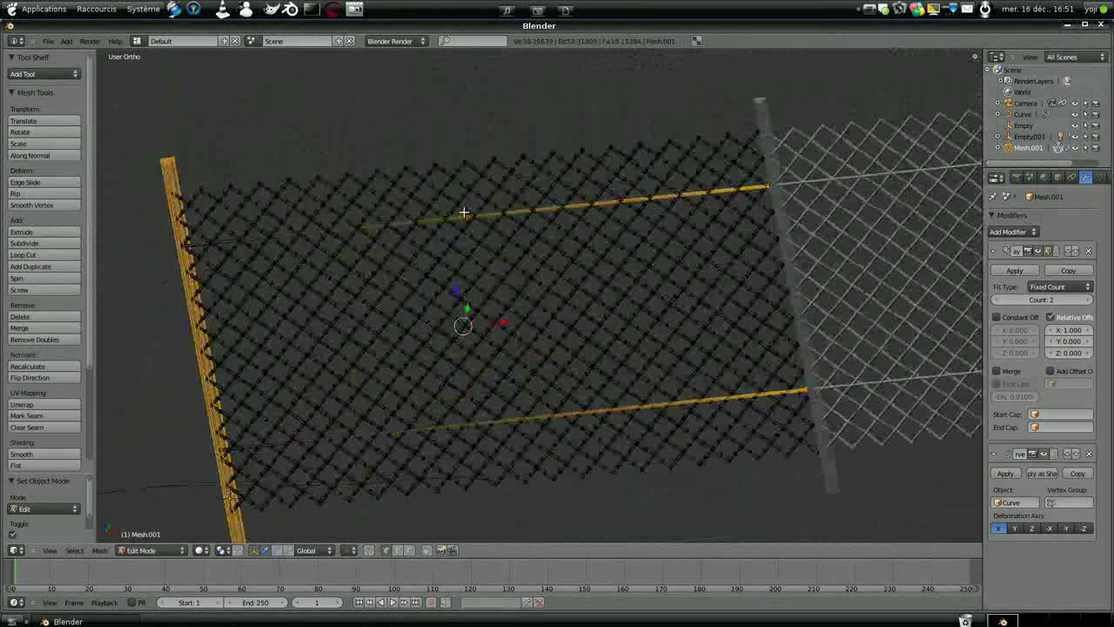
pyautogui.press('a')
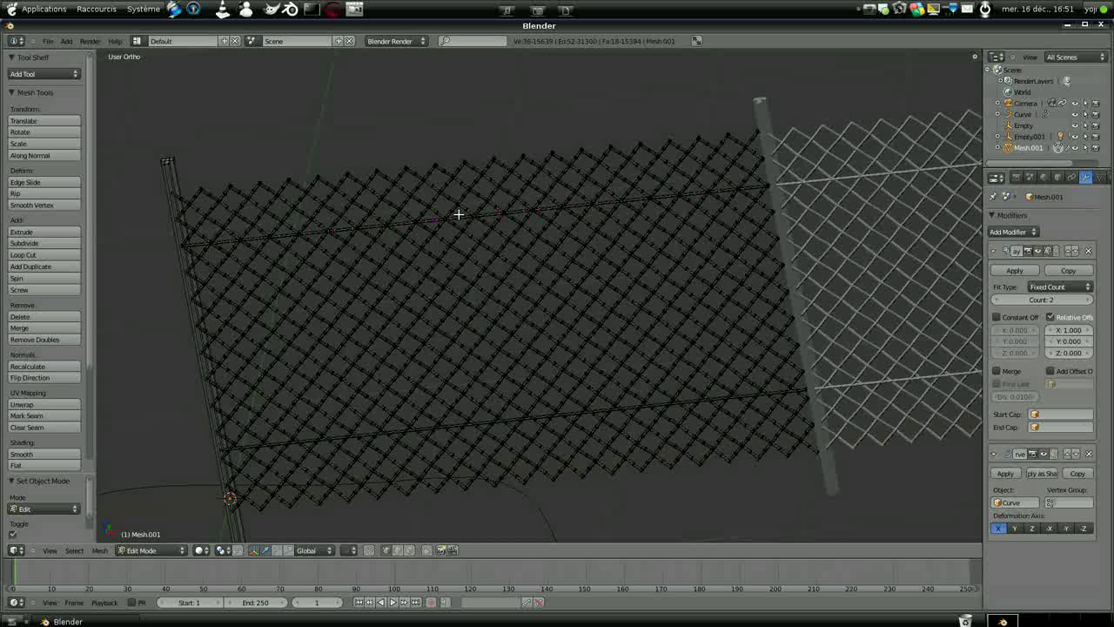
pyautogui.click(459, 213)
pyautogui.rightClick(458, 213)
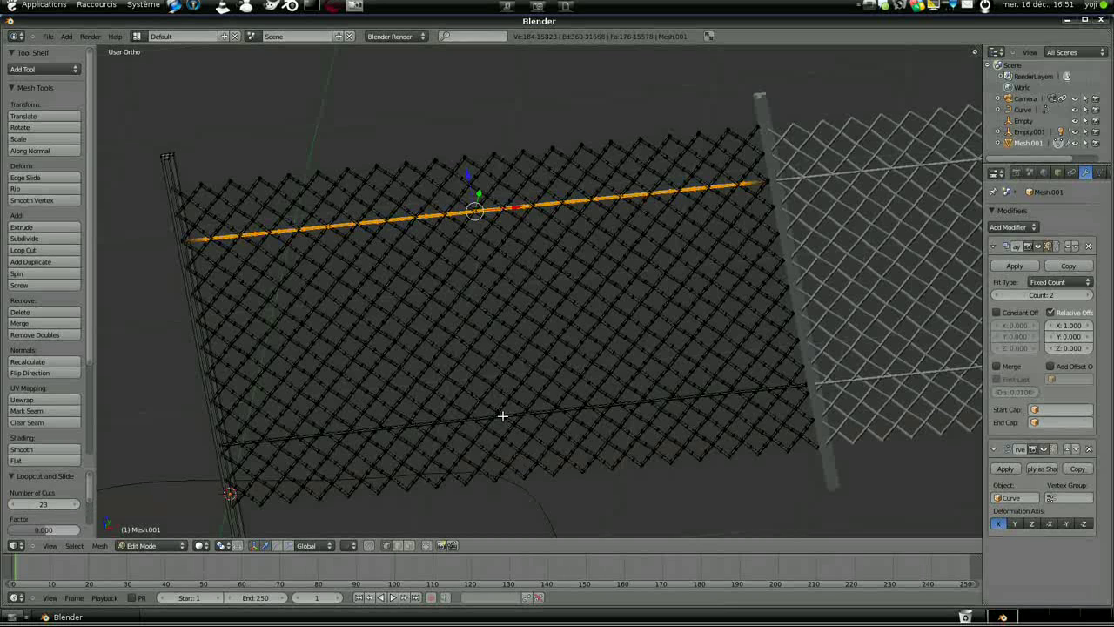
# Step: Add evenly spaced loop cuts along the lower horizontal wire and return to Object Mode
pyautogui.press('a')
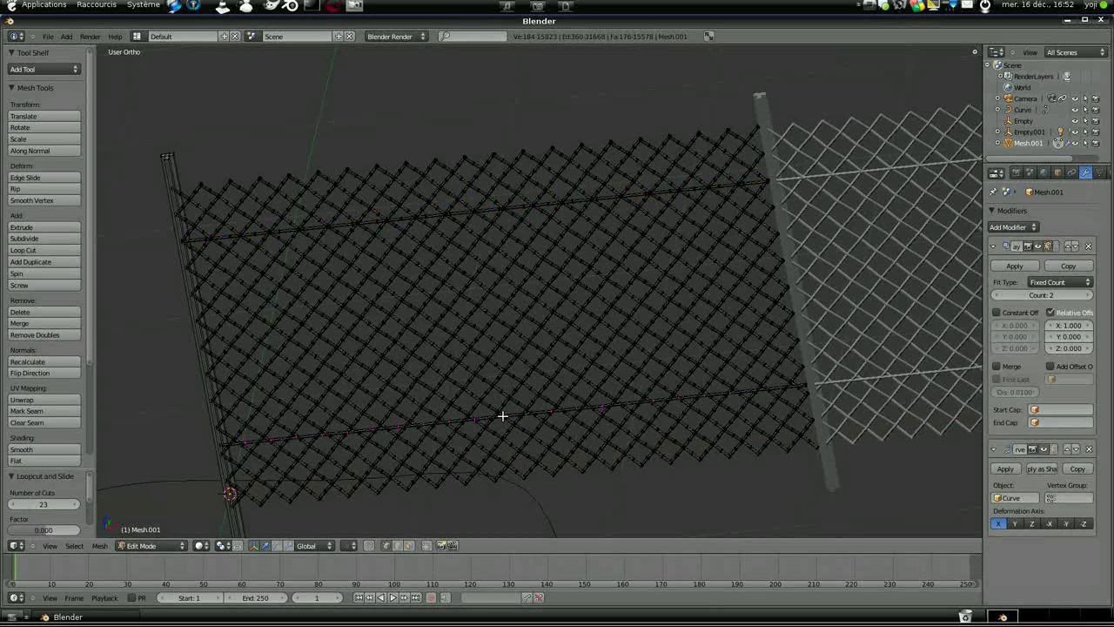
pyautogui.keyDown('alt'); pyautogui.rightClick(503, 416); pyautogui.keyUp('alt')
pyautogui.scroll(-3, 529, 337)
pyautogui.scroll(2, 530, 337)
pyautogui.press('Tab')
# Step: Inspect how the subdivided horizontal wires deform around the fence's bend
pyautogui.scroll(-5, 530, 337)
pyautogui.scroll(4, 530, 336)
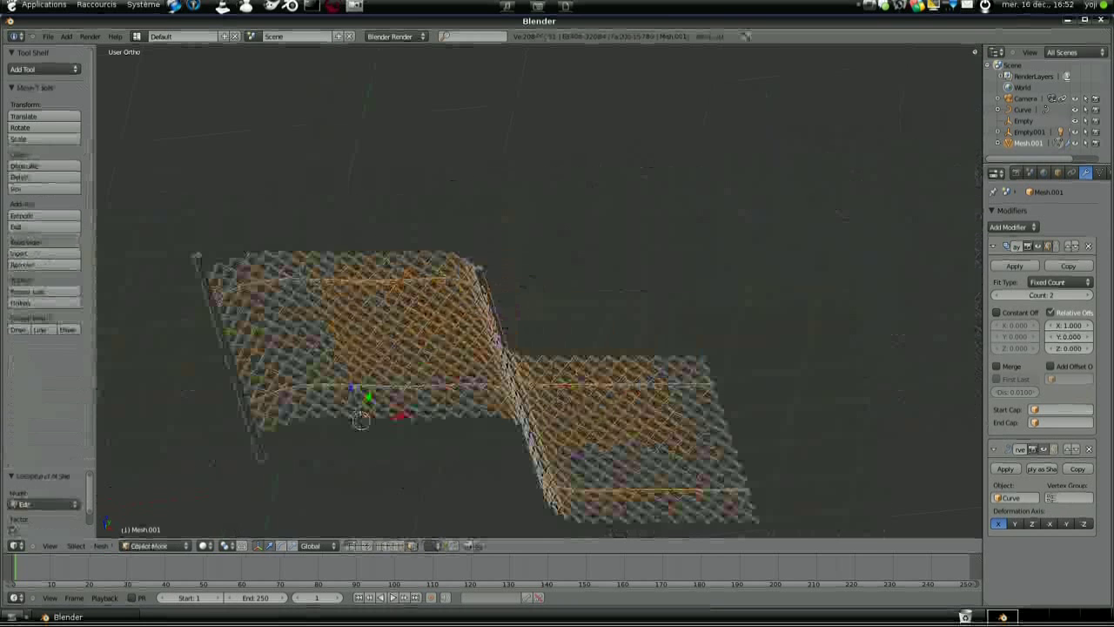
pyautogui.scroll(-4, 688, 379)
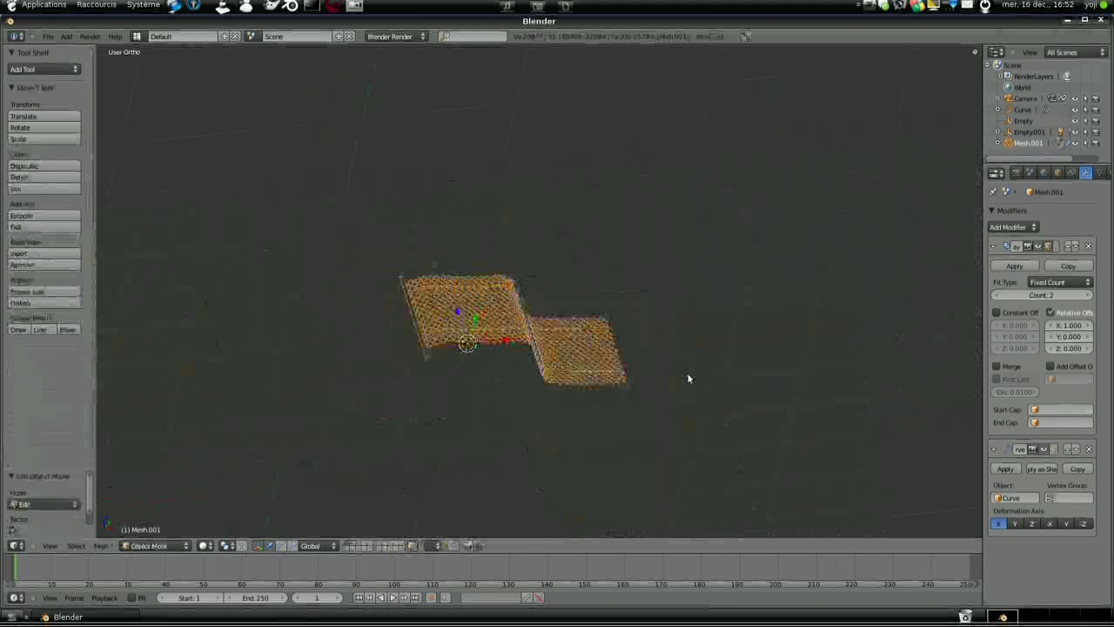
pyautogui.moveTo(459, 335); pyautogui.dragTo(567, 365, button='middle')
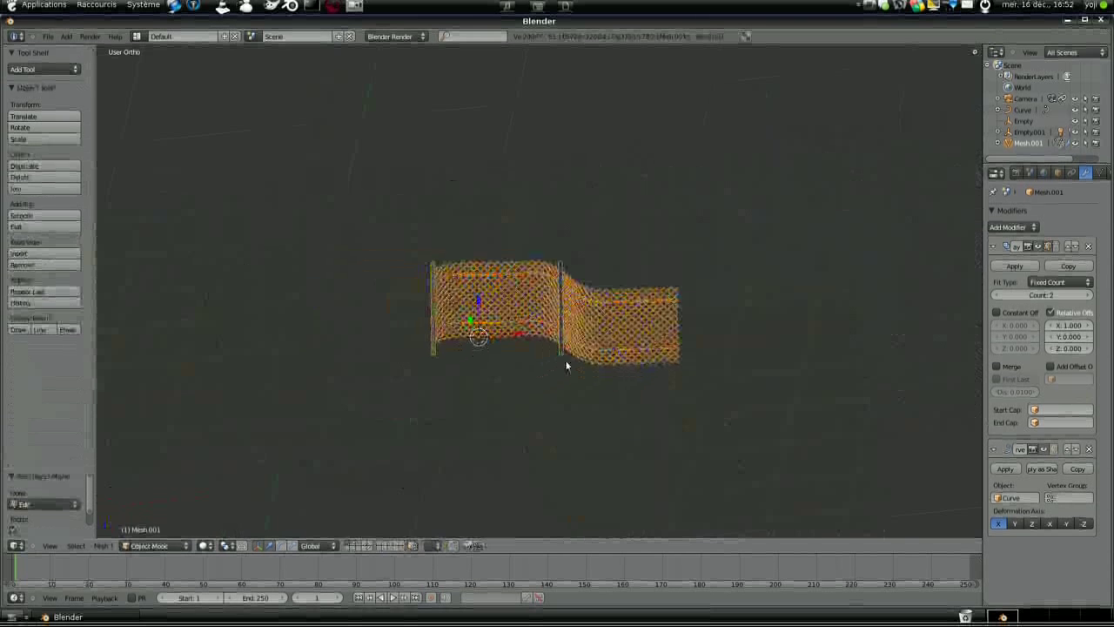
pyautogui.moveTo(651, 358); pyautogui.dragTo(632, 348, button='middle')
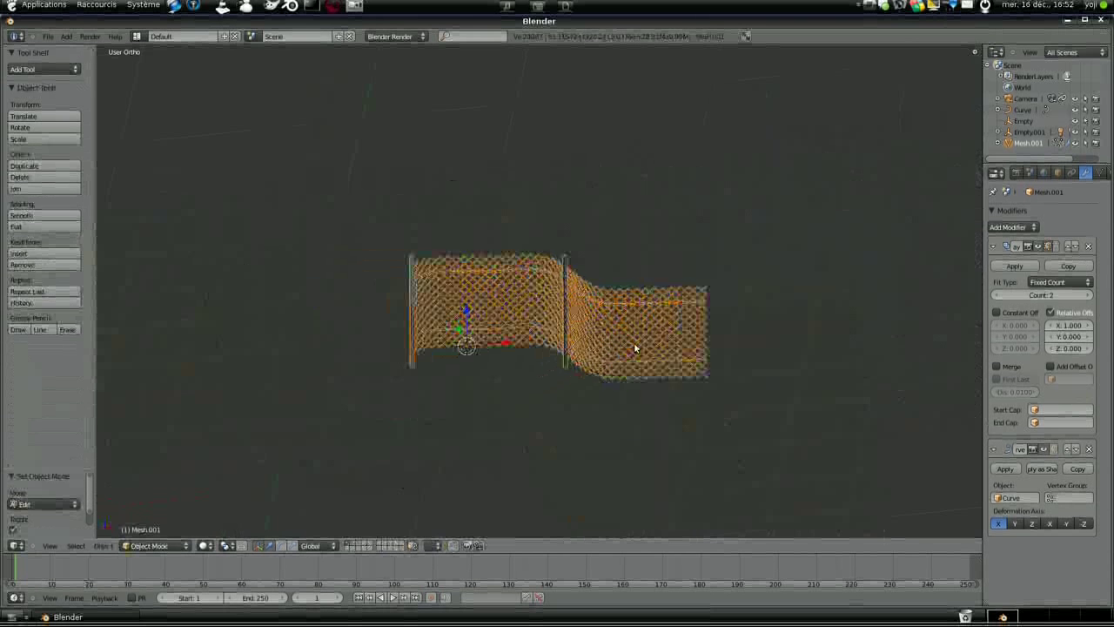
pyautogui.press('Tab')
pyautogui.press('Tab')
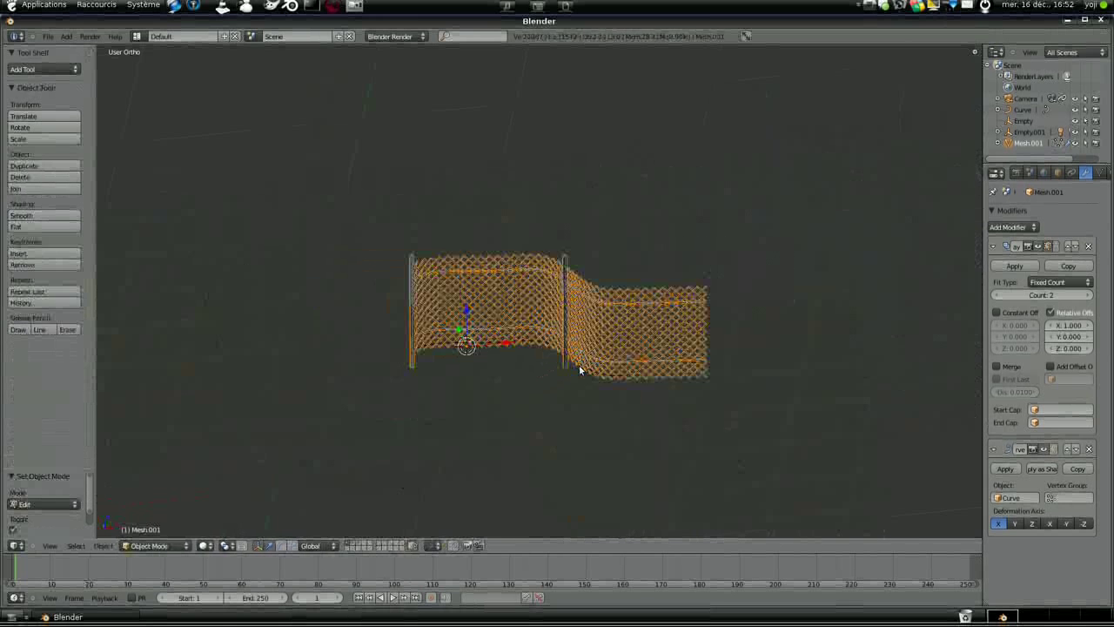
# Step: Extend the Bezier curve by extruding its end point about 4.08 along X
pyautogui.rightClick(581, 369)
pyautogui.press('Tab')
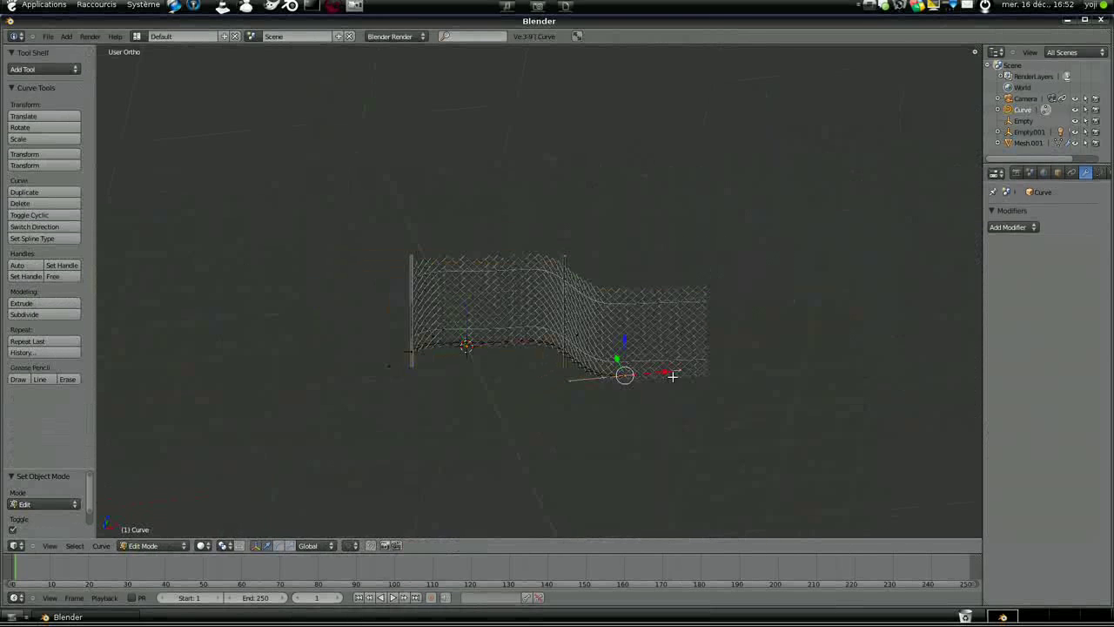
pyautogui.press('e')
pyautogui.click(904, 361)
pyautogui.moveTo(697, 358); pyautogui.dragTo(759, 415, button='middle')
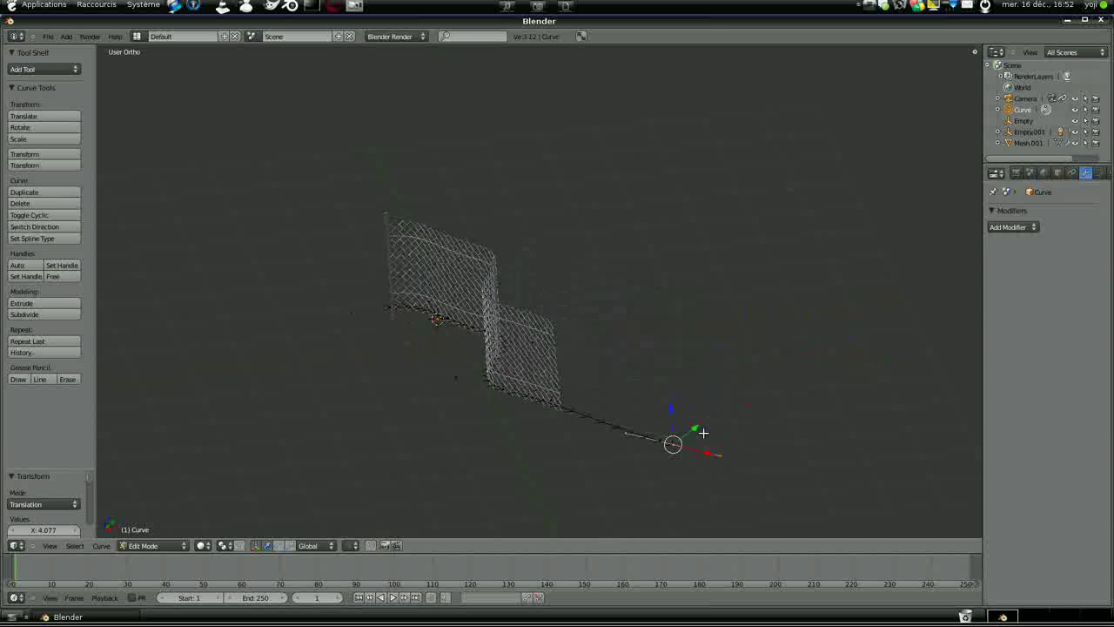
# Step: Extrude another curve point about -3.83 along Y and move it about 4.11 along X
pyautogui.press('e')
pyautogui.press('y')
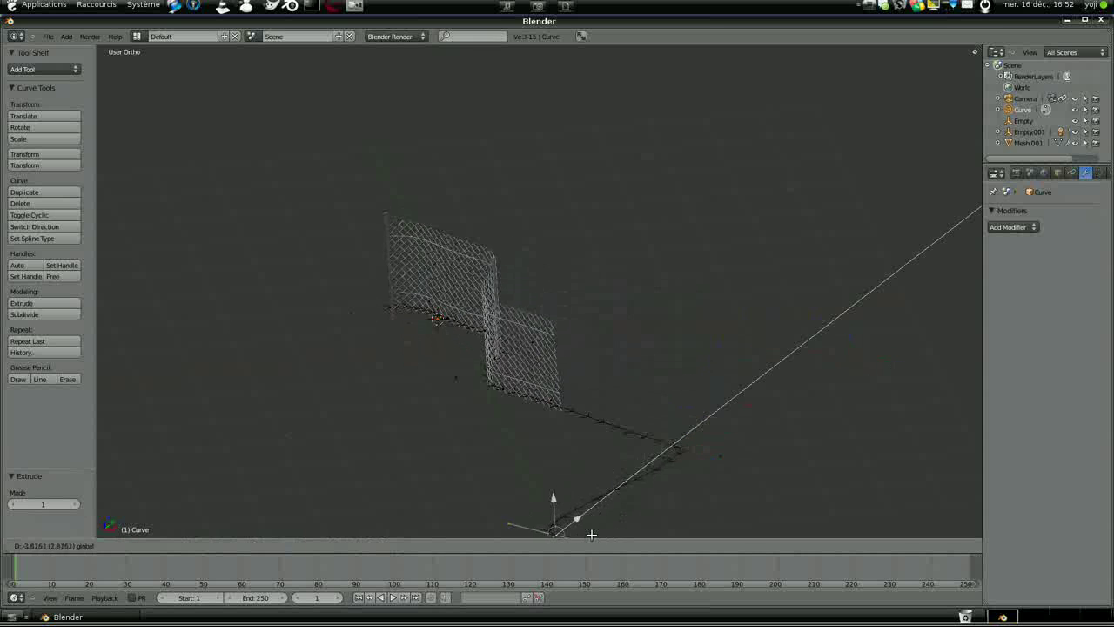
pyautogui.click(591, 534)
pyautogui.scroll(-2, 592, 523)
pyautogui.click(571, 475)
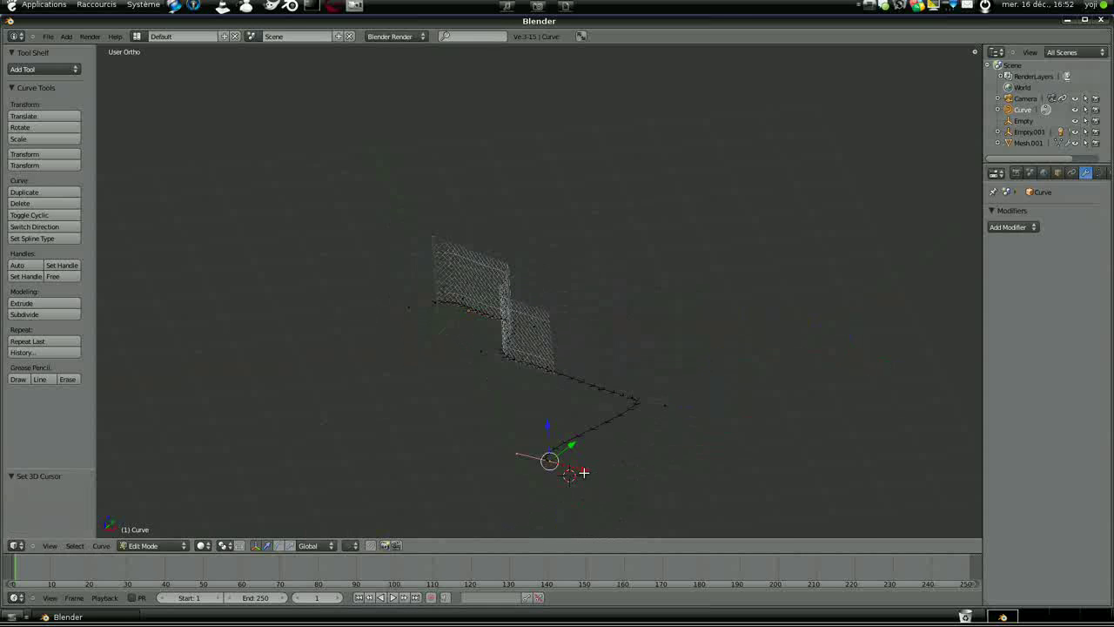
pyautogui.press('g')
pyautogui.press('x')
pyautogui.click(717, 508)
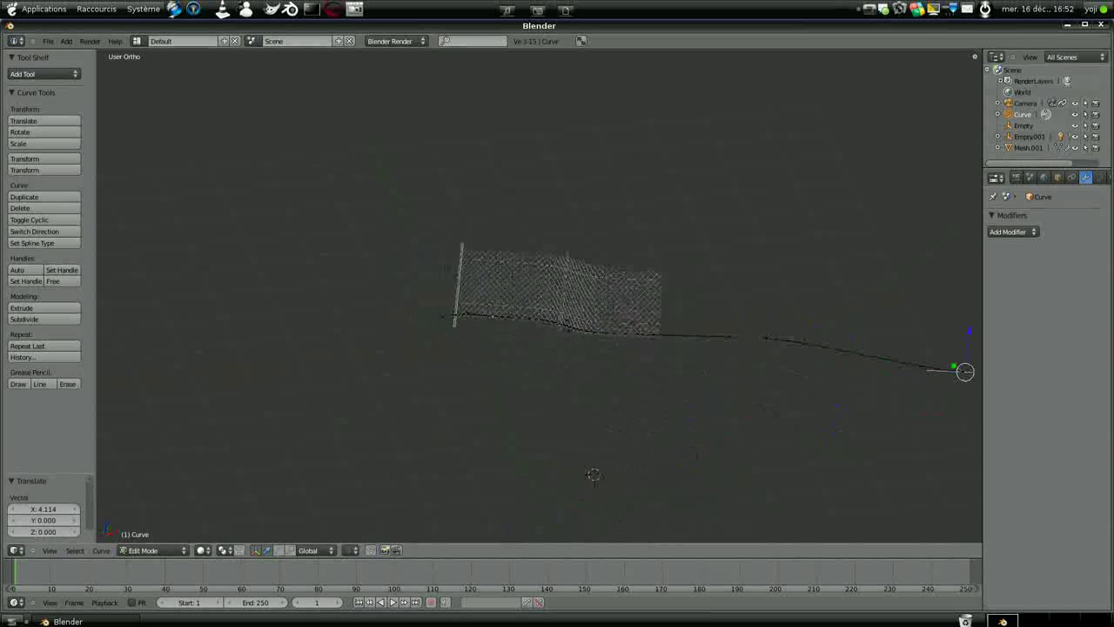
pyautogui.moveTo(617, 300); pyautogui.dragTo(595, 263, button='middle')
pyautogui.moveTo(584, 245); pyautogui.dragTo(610, 351, button='middle')
# Step: Leave curve editing and set the fence's Array count to 5
pyautogui.press('Tab')
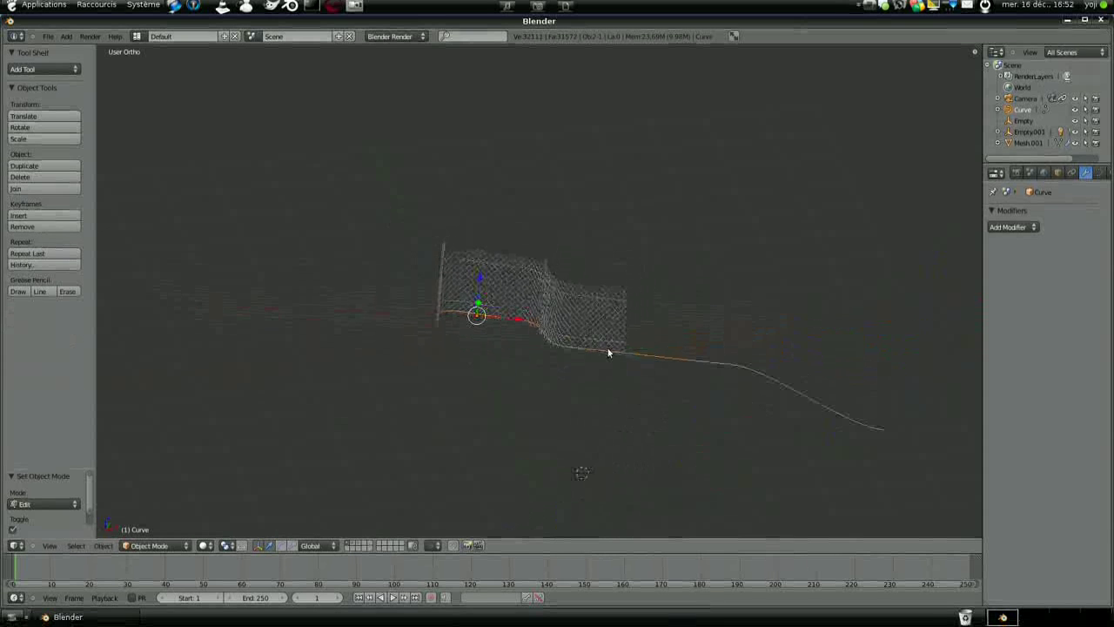
pyautogui.press('Tab')
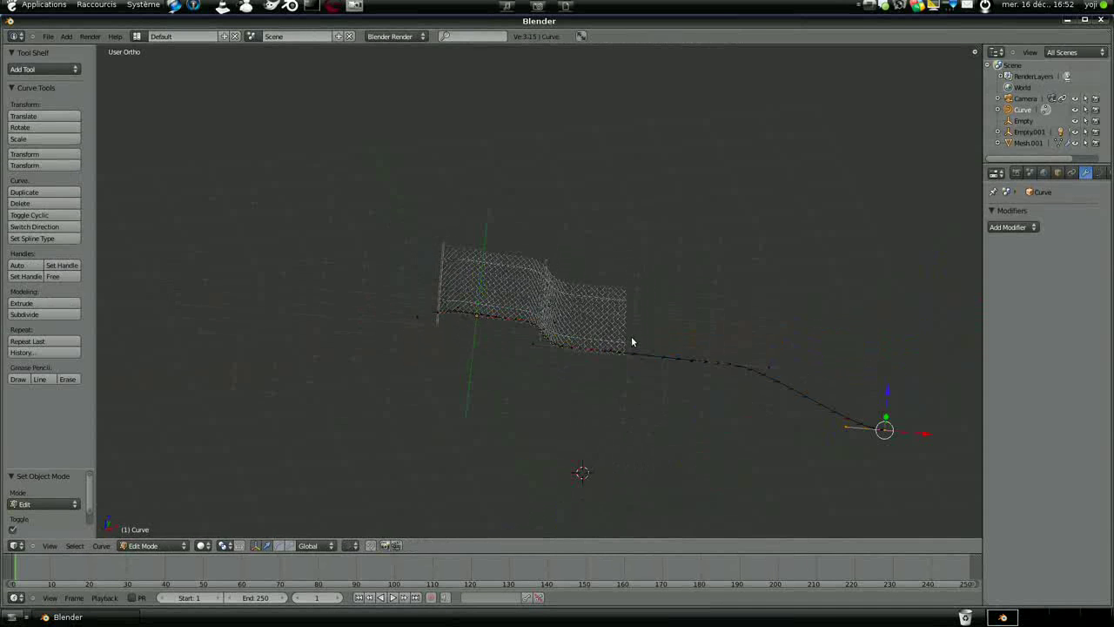
pyautogui.press('Tab')
pyautogui.rightClick(602, 323)
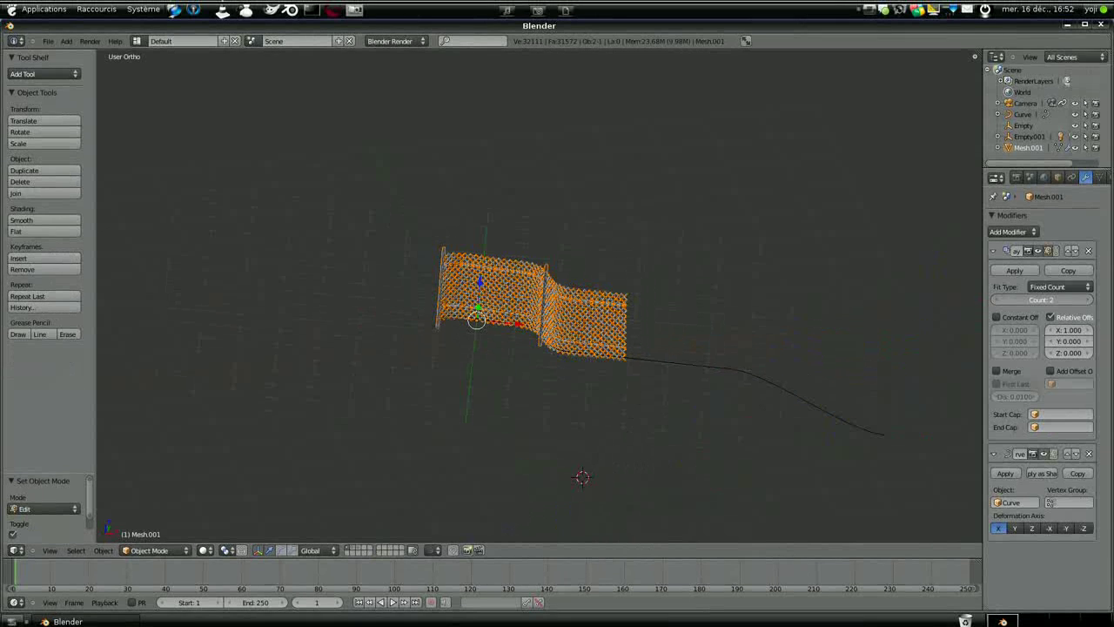
pyautogui.click(1088, 300)
pyautogui.click(1088, 300)
pyautogui.click(1088, 299)
# Step: Inspect the repeated fence panels and posts along the curve from several angles
pyautogui.moveTo(540, 314); pyautogui.dragTo(565, 294, button='middle')
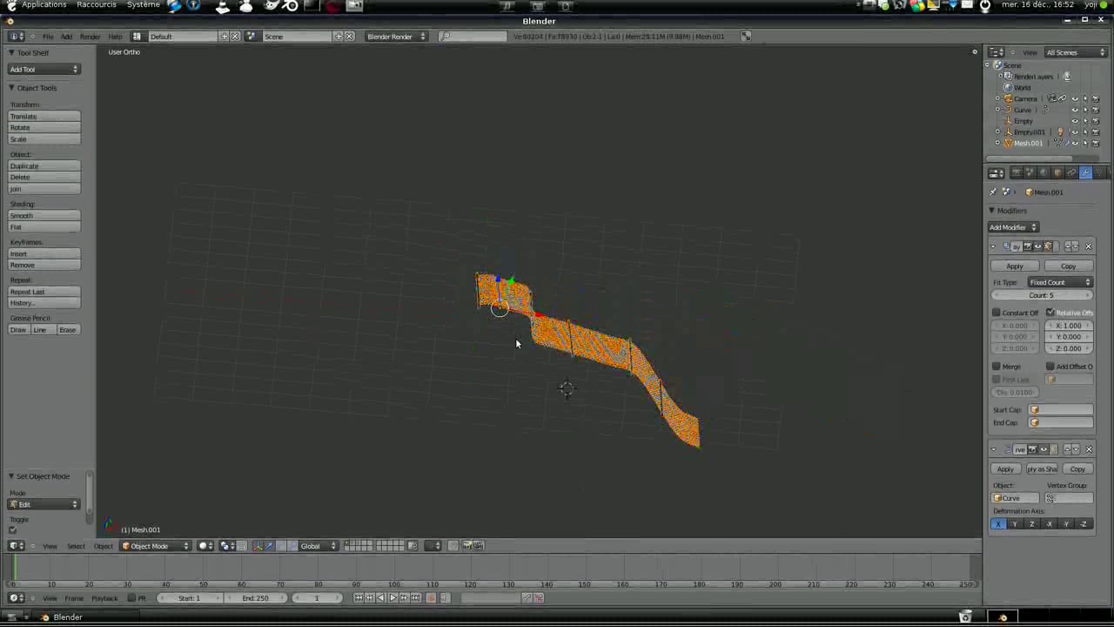
pyautogui.scroll(4, 516, 342)
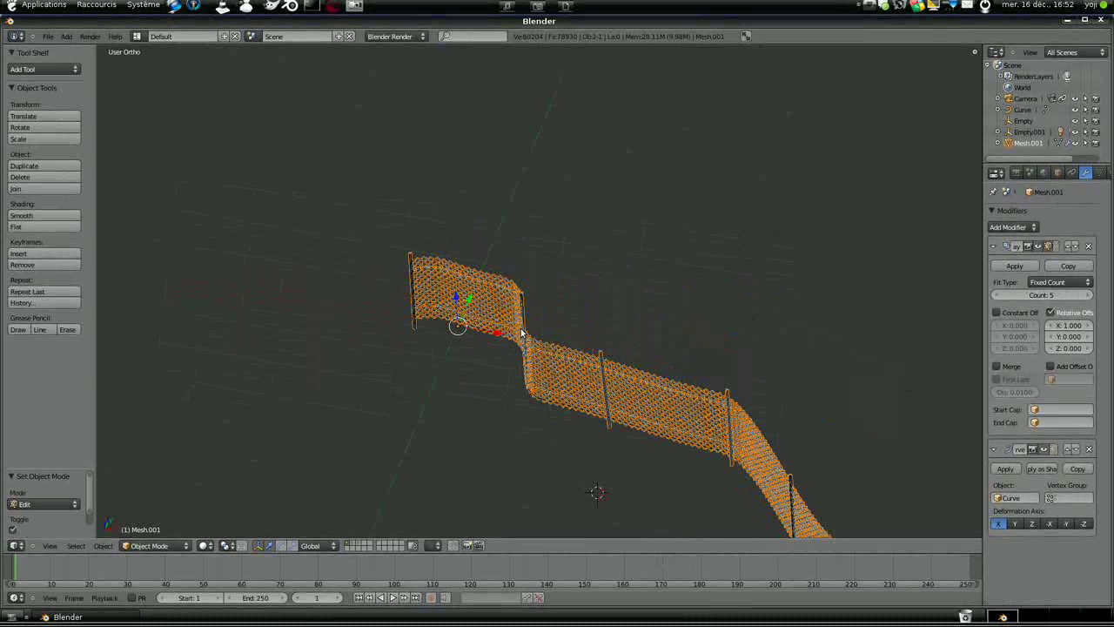
pyautogui.scroll(-3, 522, 331)
pyautogui.moveTo(522, 328); pyautogui.dragTo(567, 303, button='middle')
pyautogui.scroll(5, 529, 250)
pyautogui.scroll(-2, 566, 306)
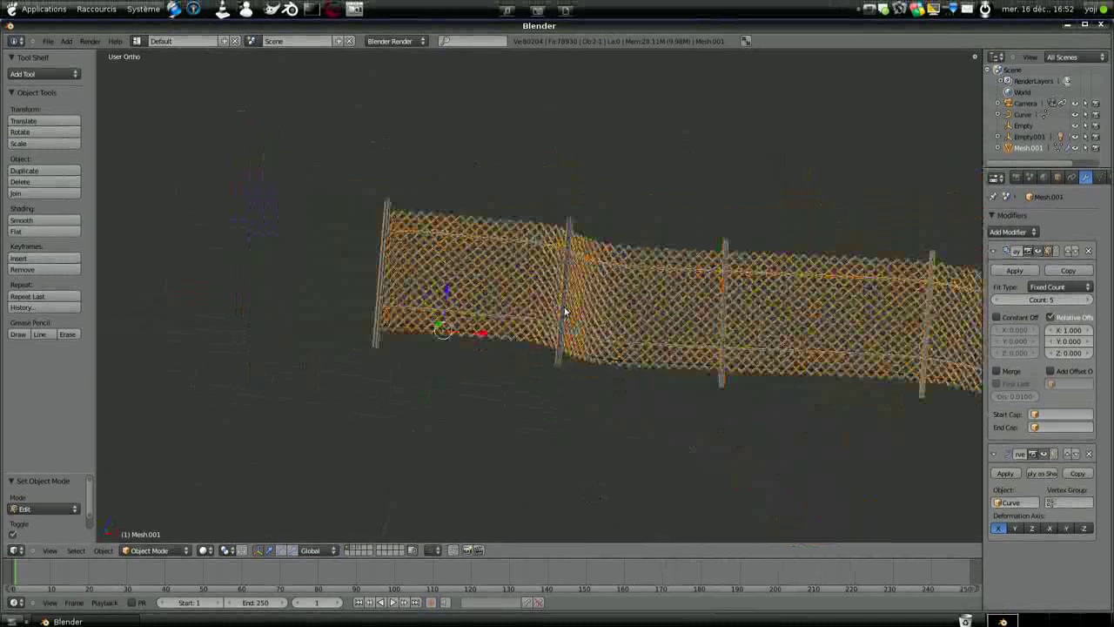